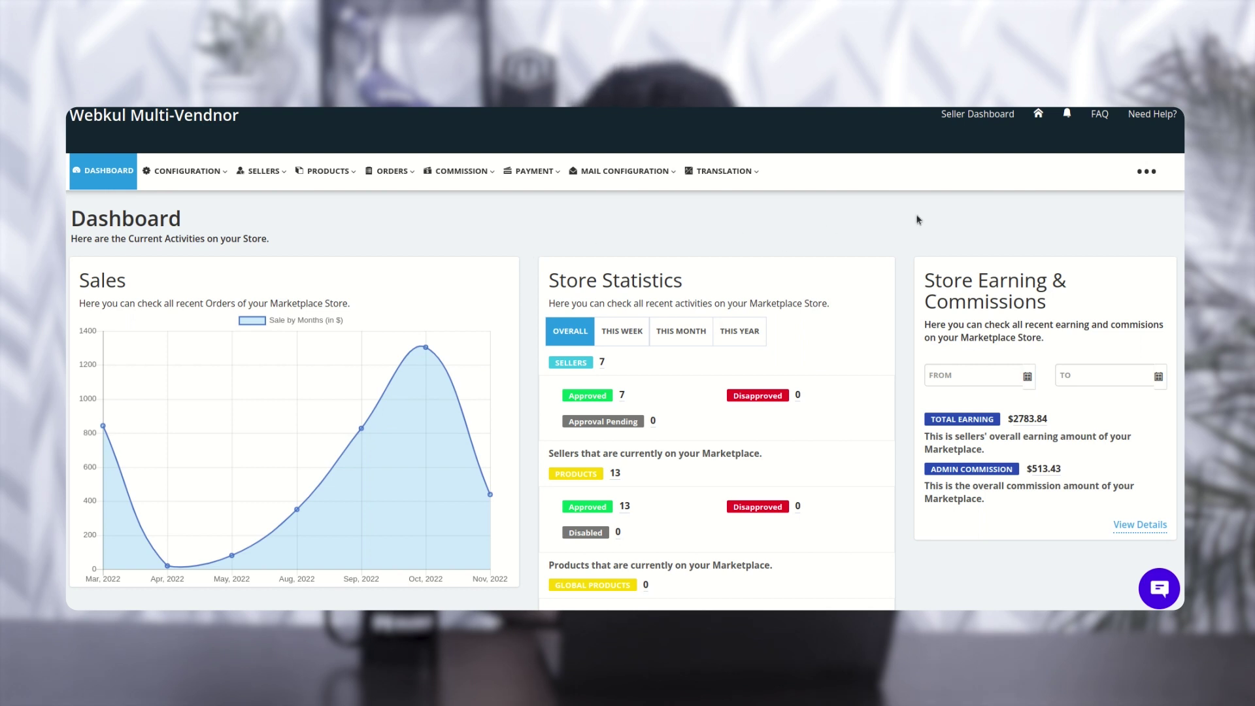
Step: Go to Feature Apps and search the page for 'seller mem'
click(1145, 184)
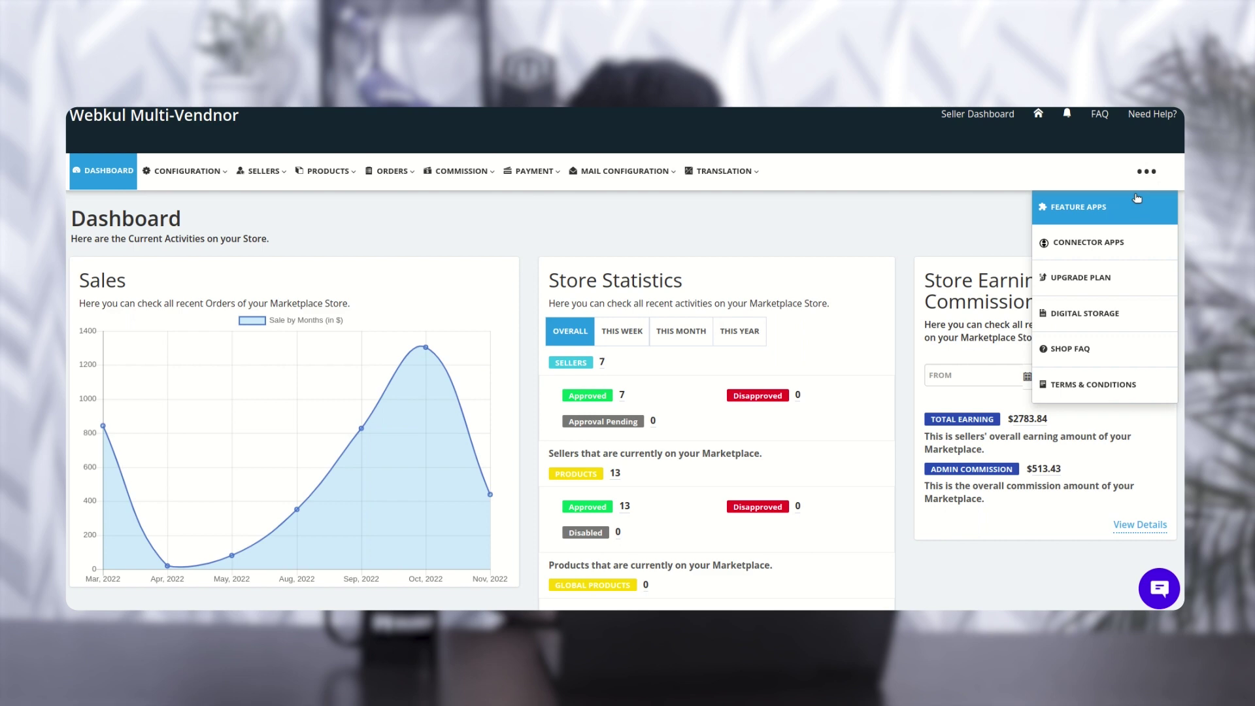
click(1125, 213)
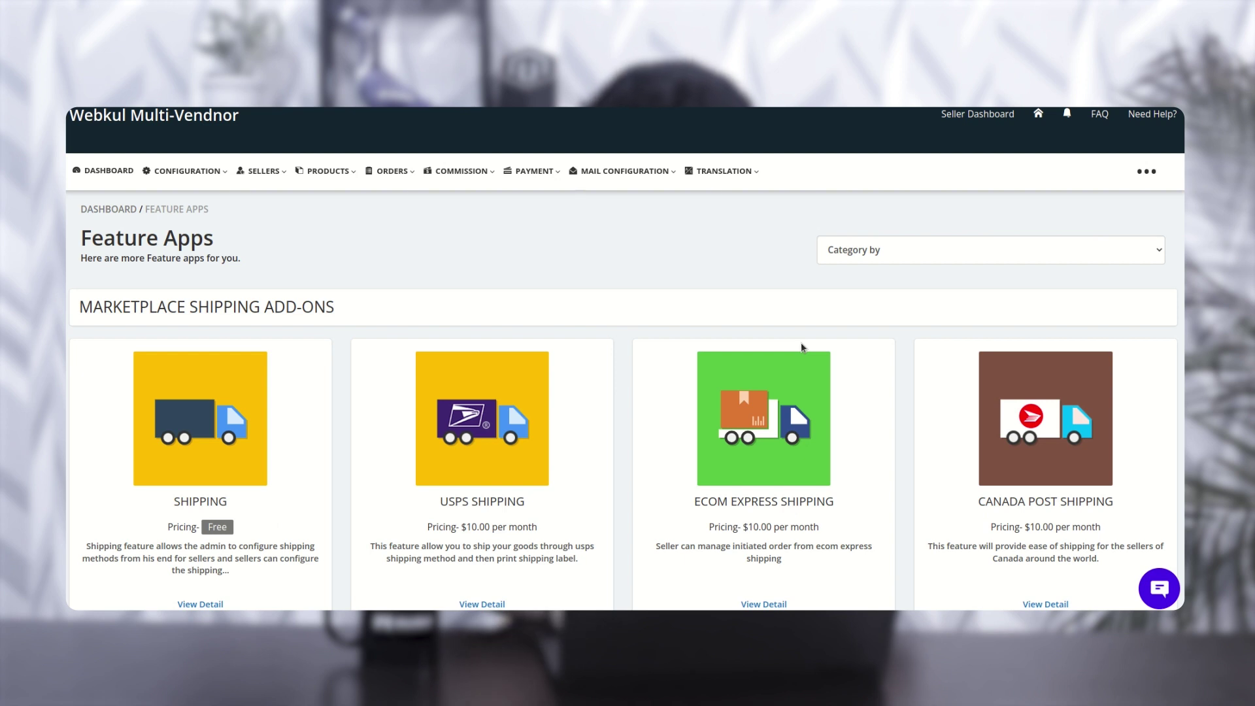
key(ctrl+f)
text(seller mem)
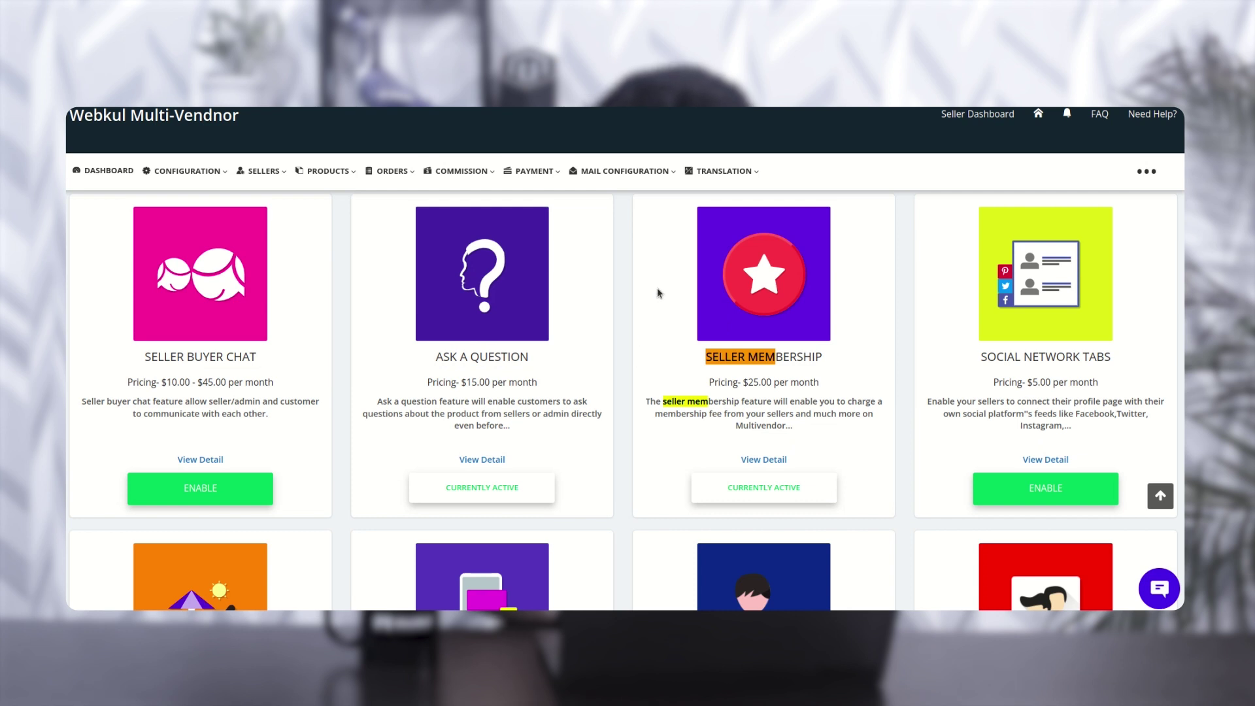
scroll(690, 209, up, 1)
scroll(691, 209, down, 2)
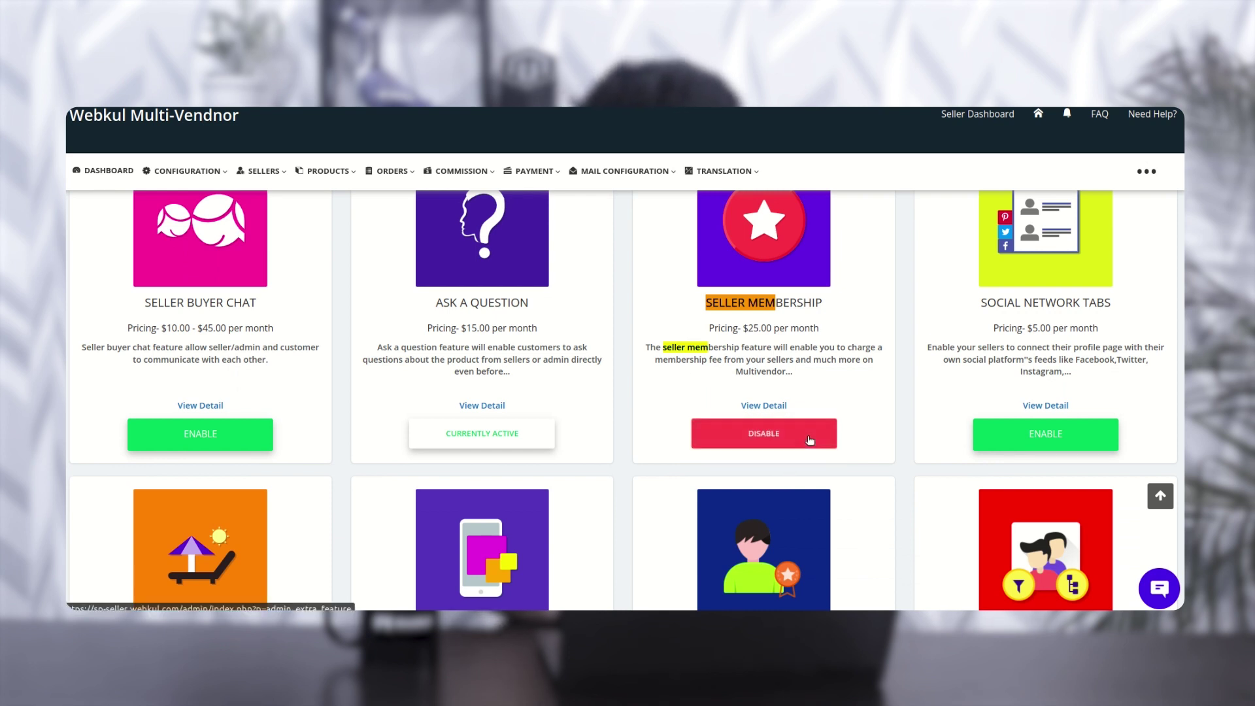
Step: Check the Seller Membership details, close them, and return to the Dashboard
click(780, 406)
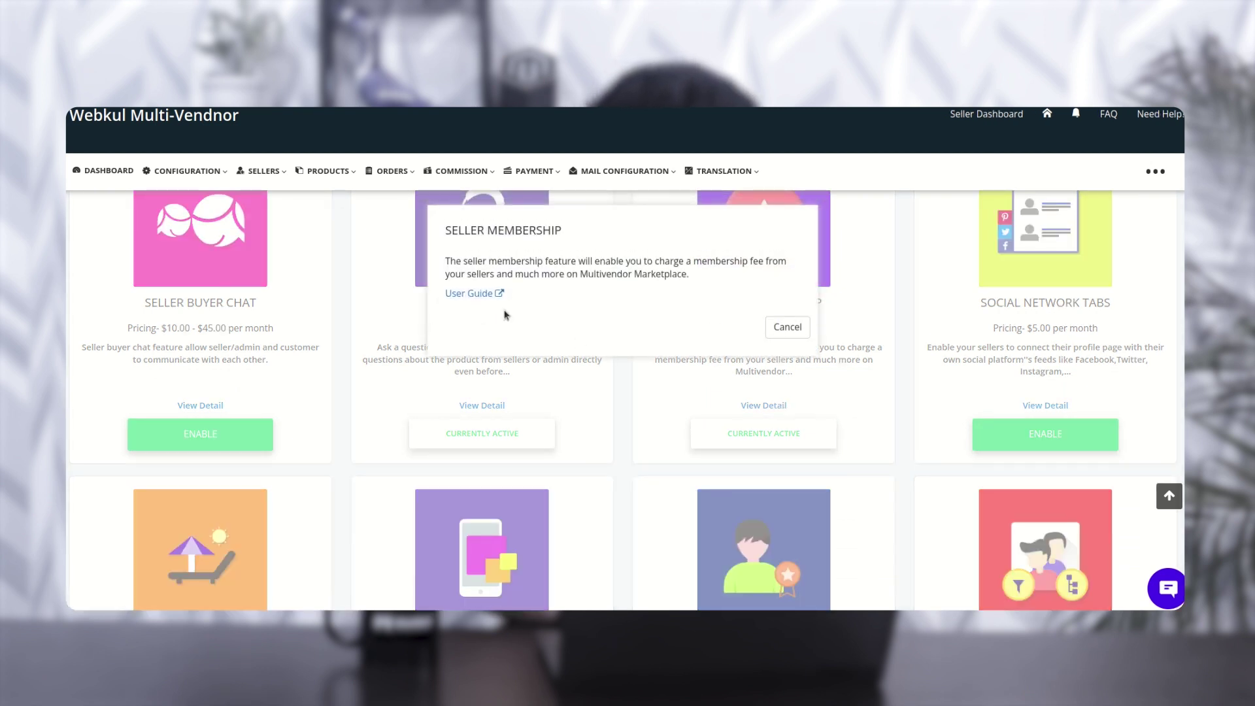
click(785, 325)
scroll(876, 268, up, 2)
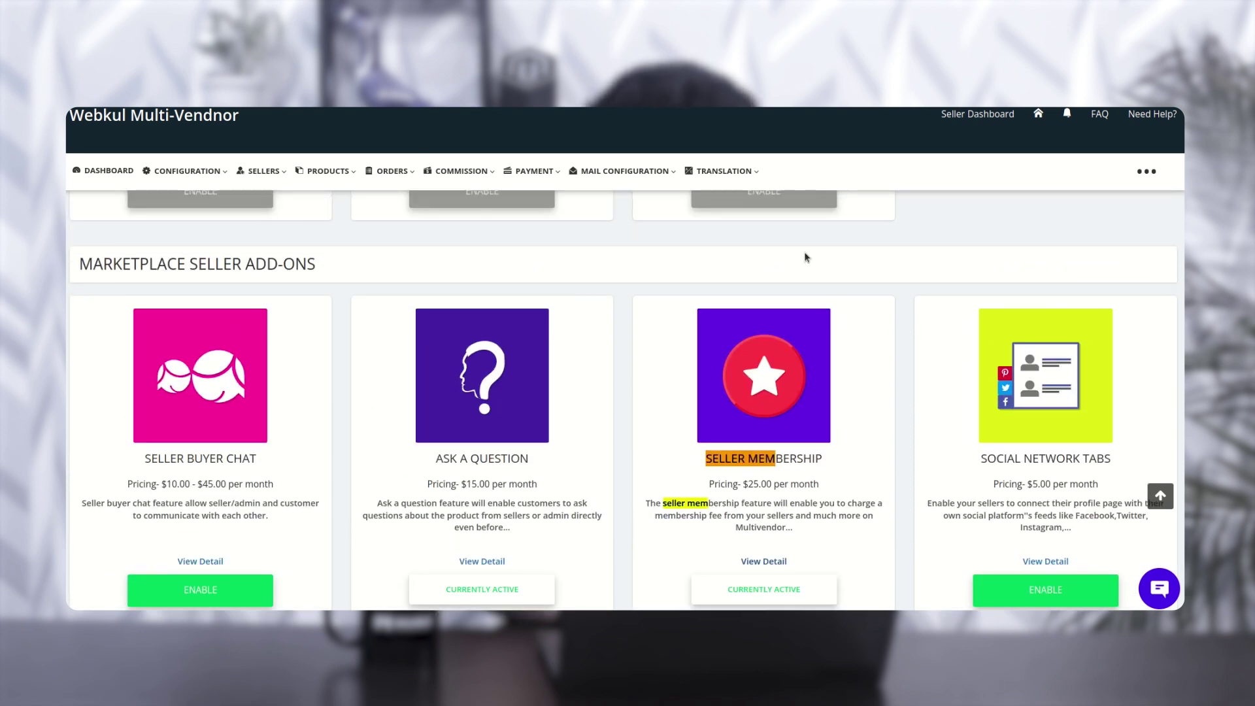
click(109, 170)
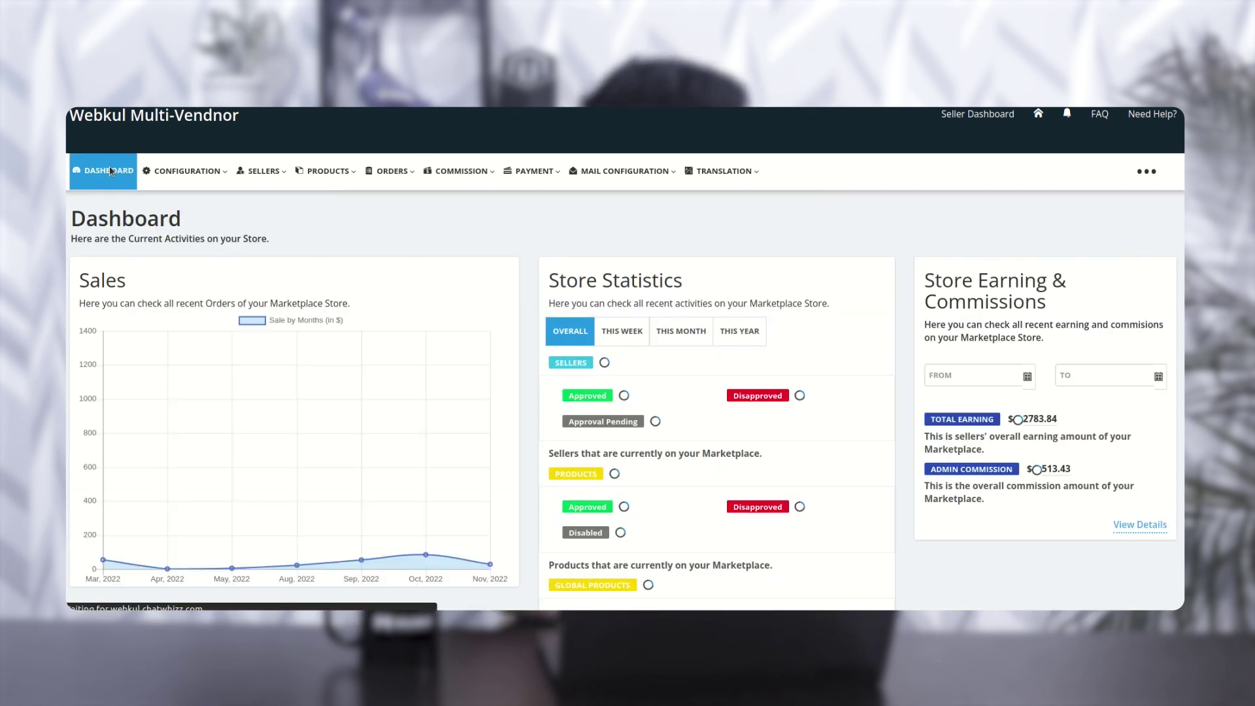
Step: Go to Membership Configuration from the Configuration menu
click(187, 171)
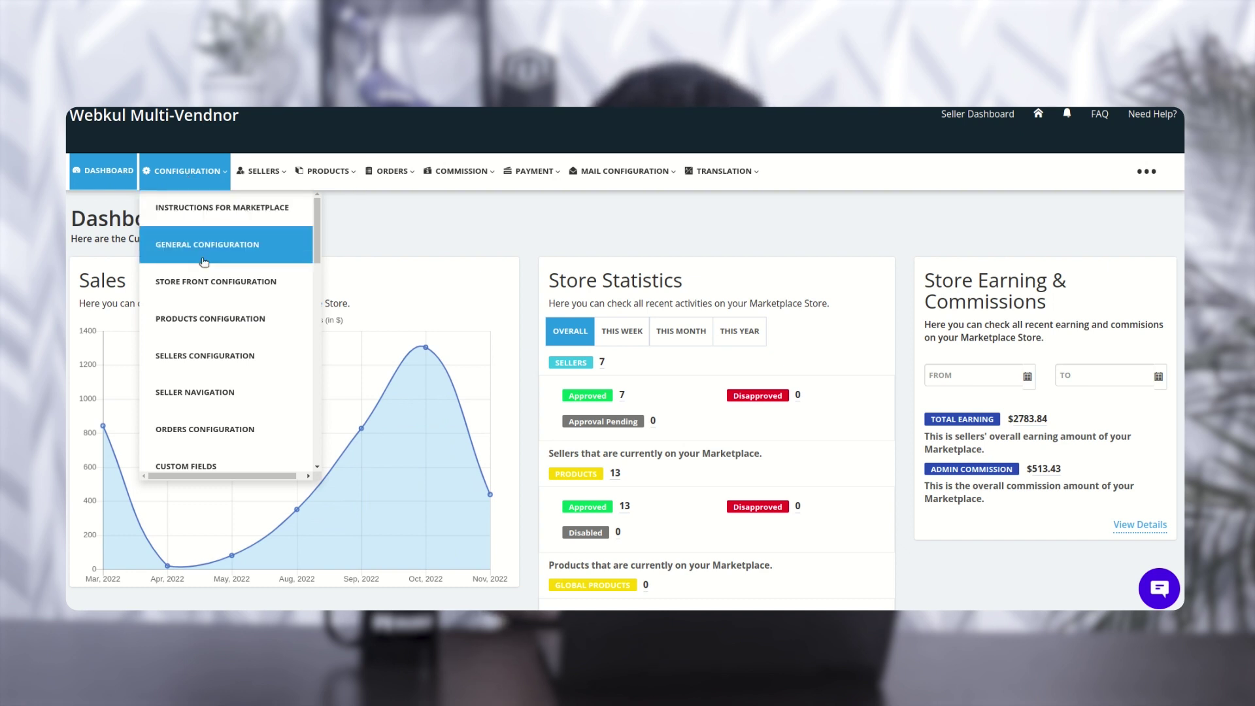
scroll(208, 282, down, 3)
scroll(209, 286, down, 5)
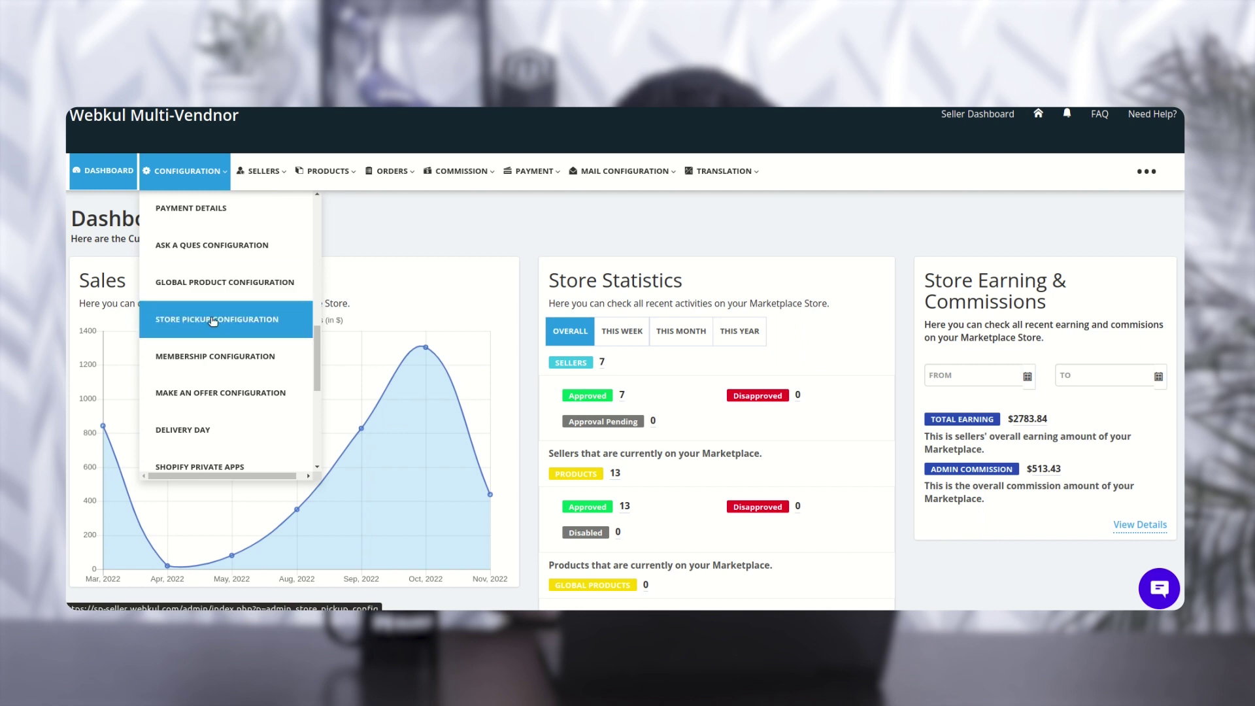
click(212, 349)
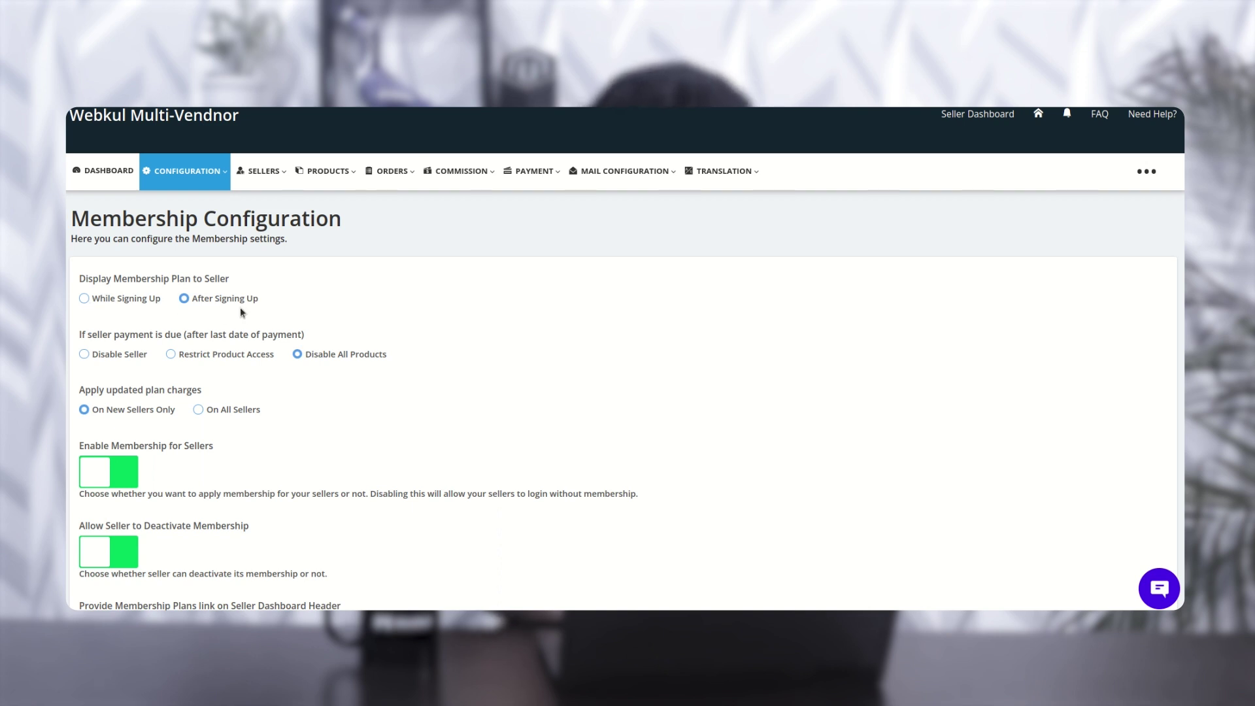
Step: Display membership plans 'After Signing Up' and apply updated plan charges 'On All Sellers'
click(85, 298)
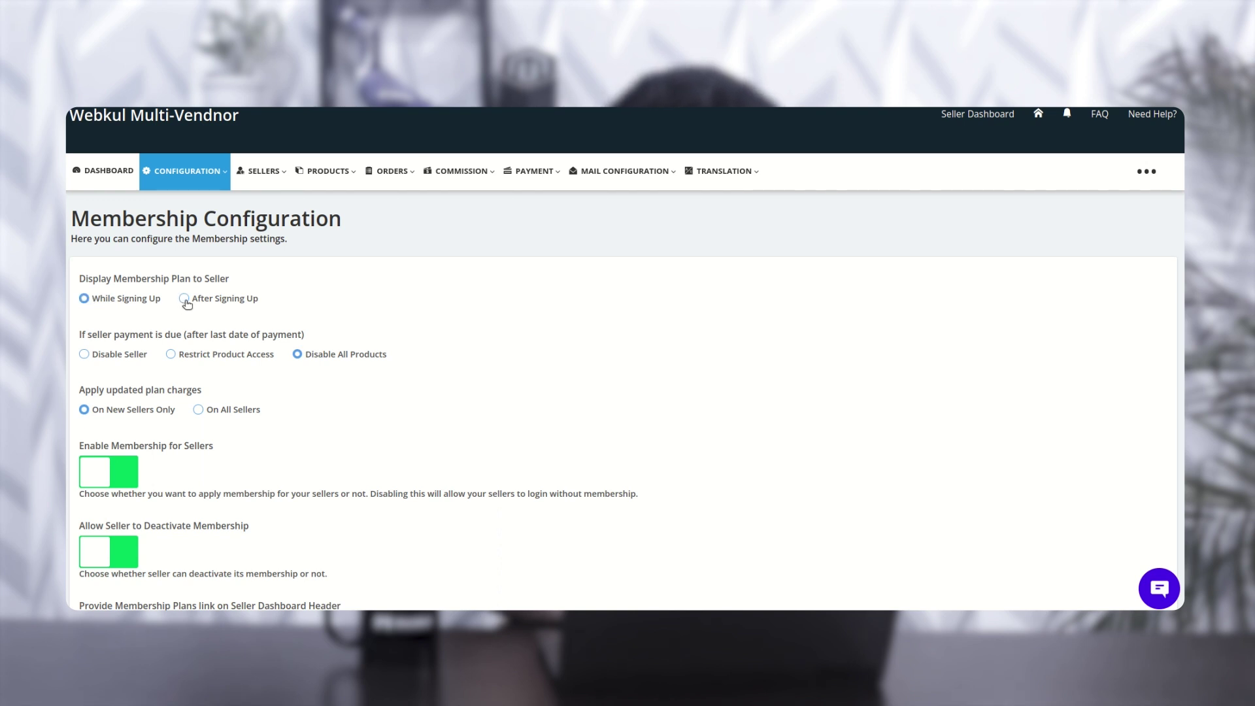
click(184, 299)
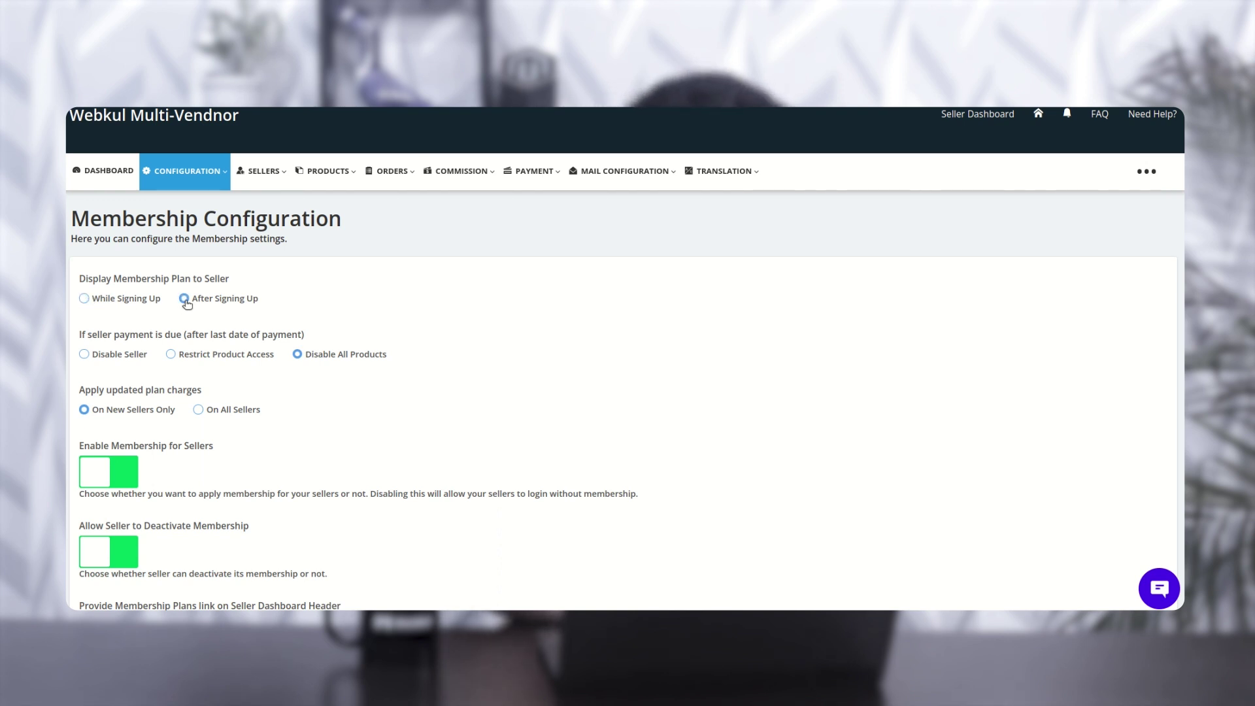
scroll(186, 304, down, 1)
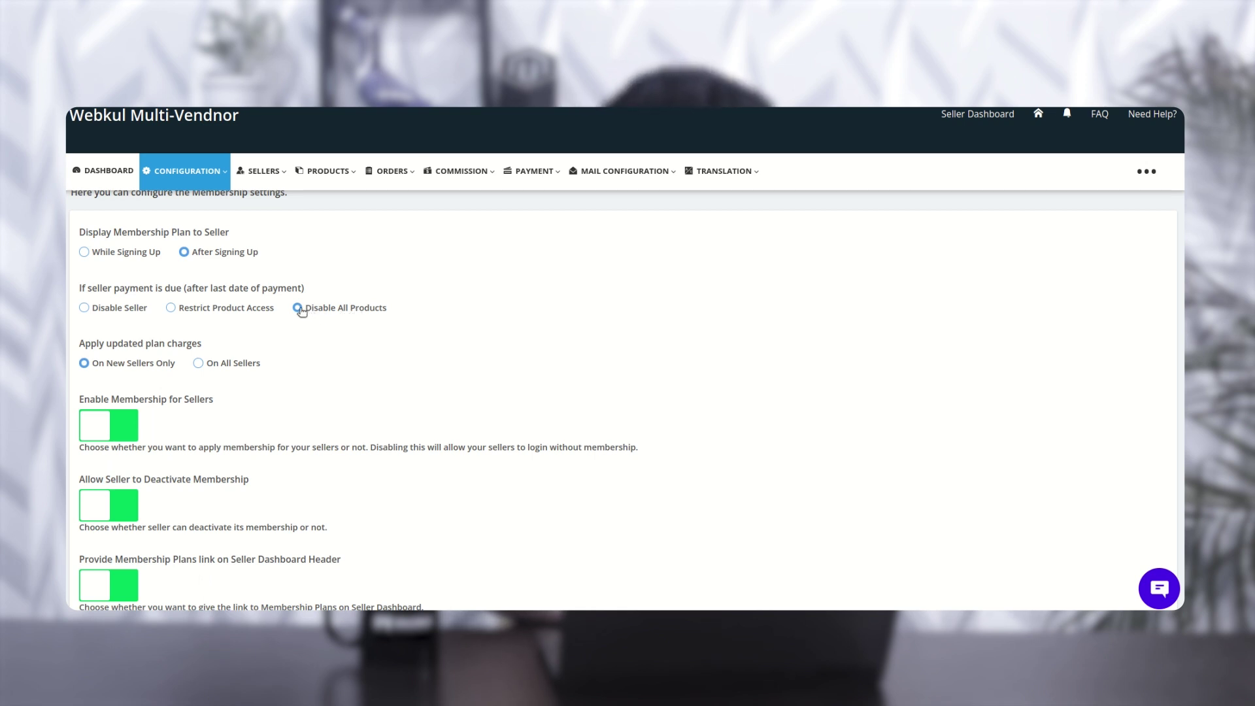
scroll(249, 335, down, 1)
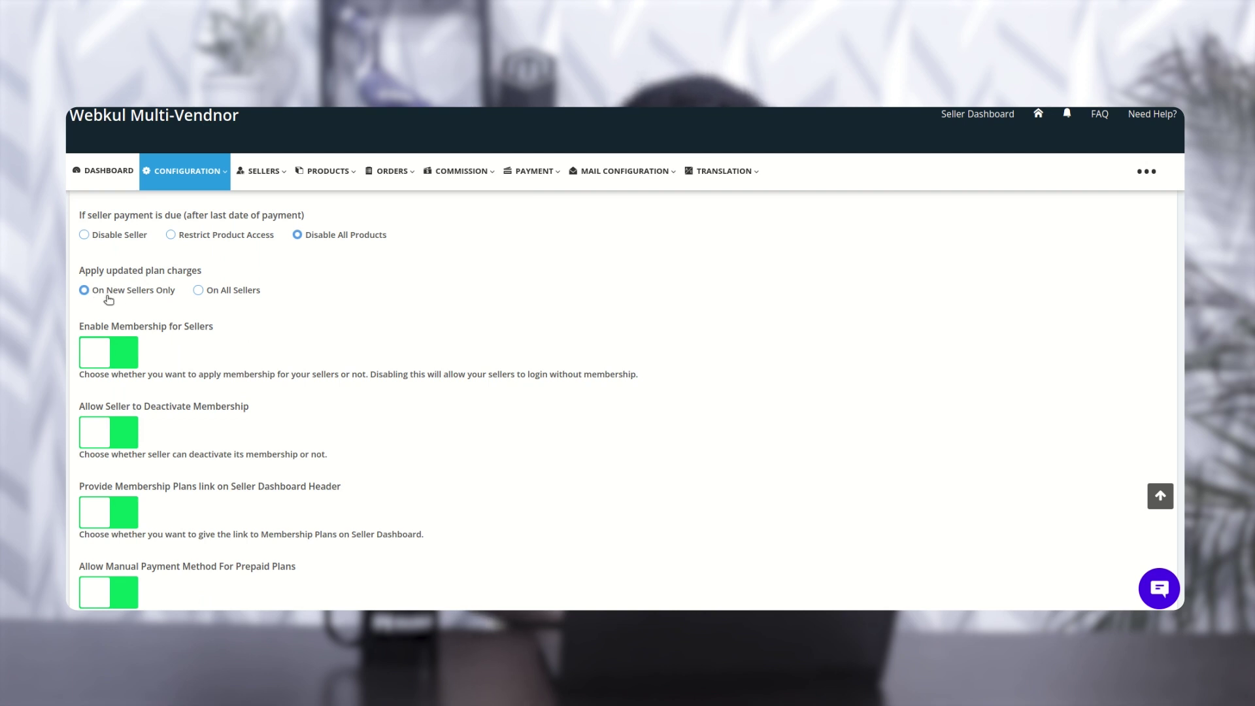
click(198, 290)
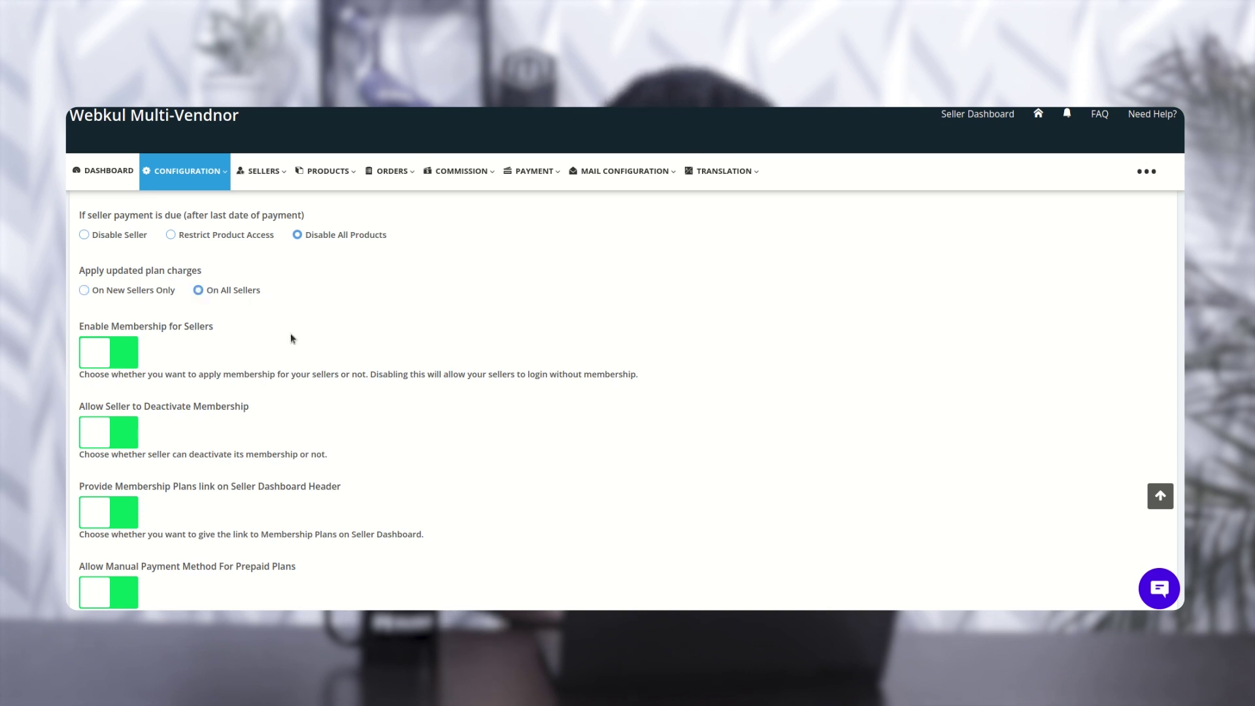
scroll(291, 332, down, 1)
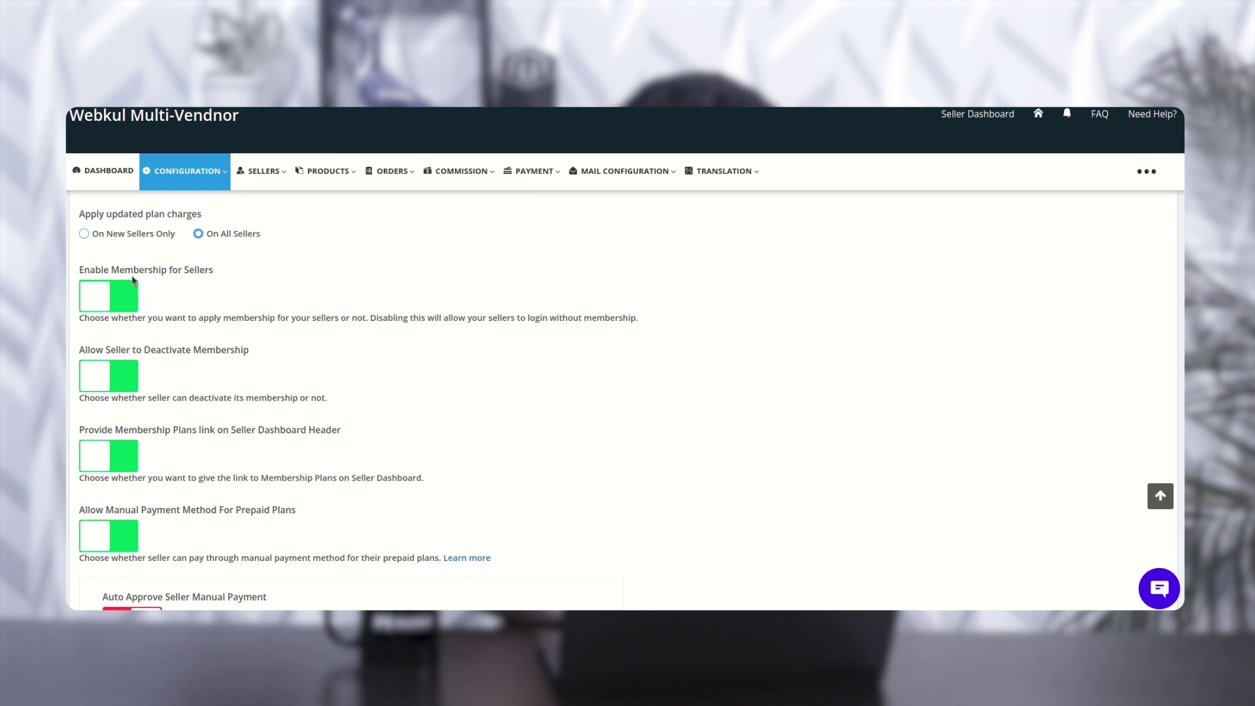
Step: Scroll down Membership Configuration to the prepaid-plan manual payment options
scroll(145, 307, down, 2)
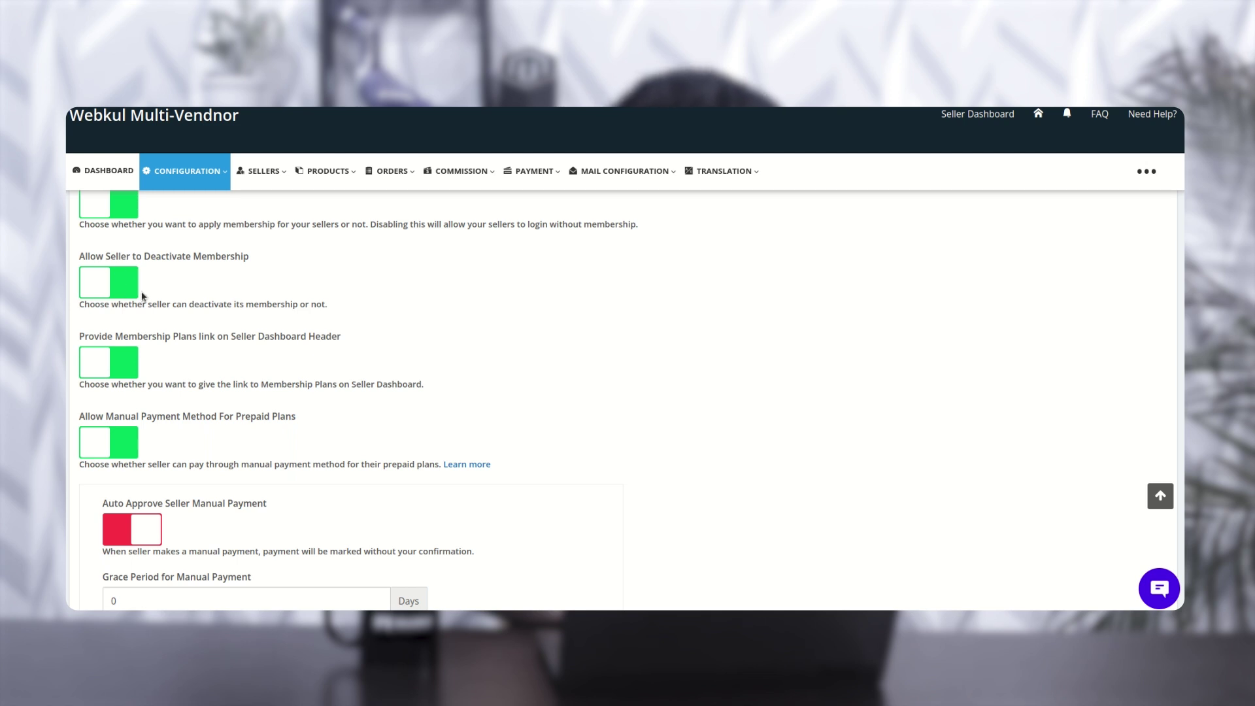
scroll(142, 296, down, 1)
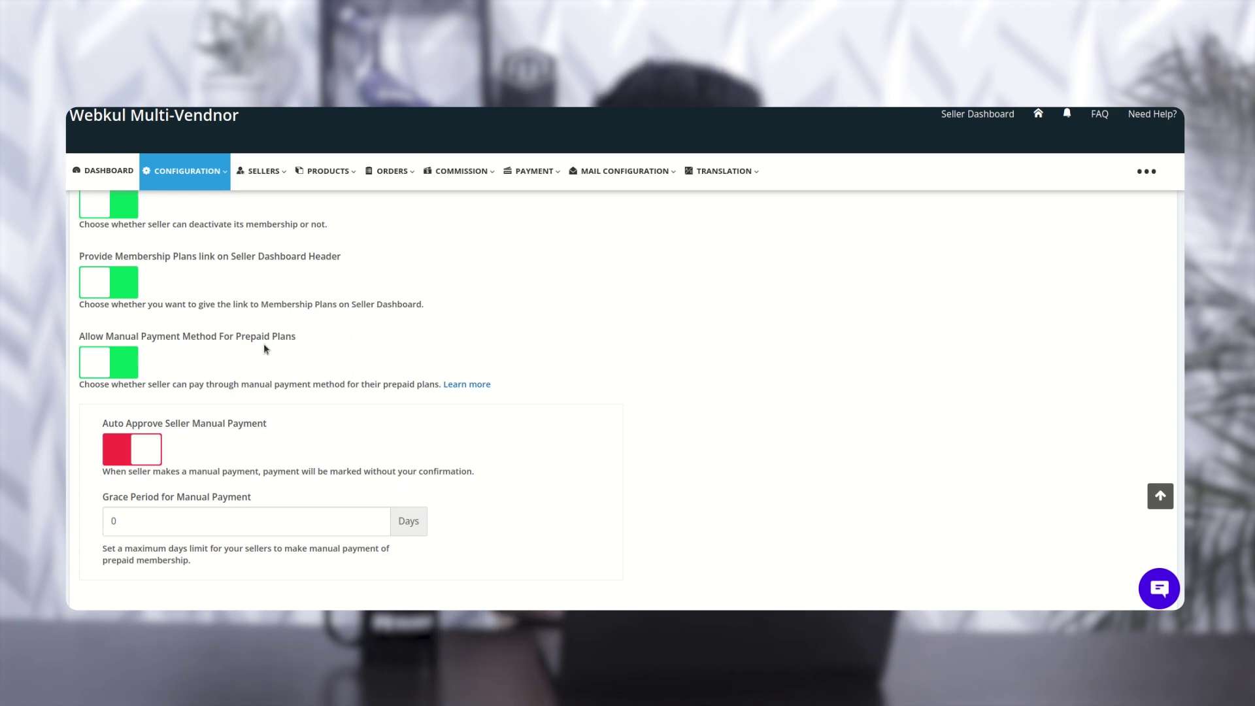
scroll(224, 367, down, 1)
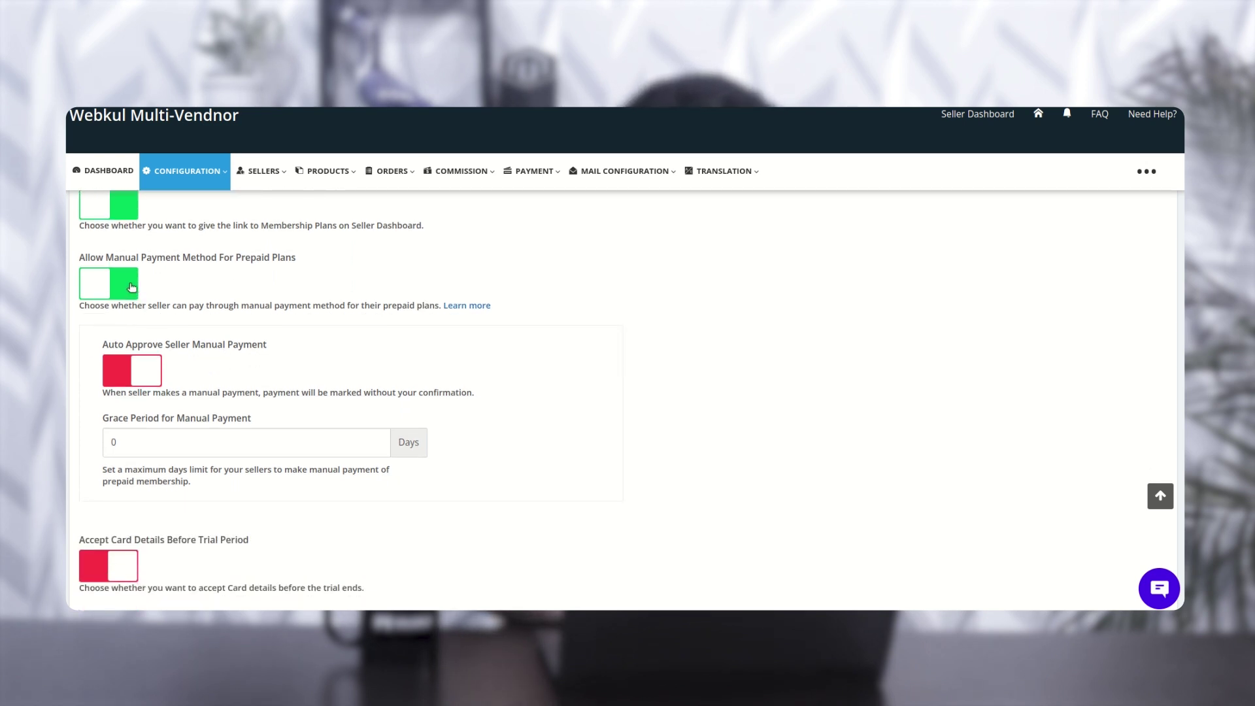
scroll(185, 307, down, 1)
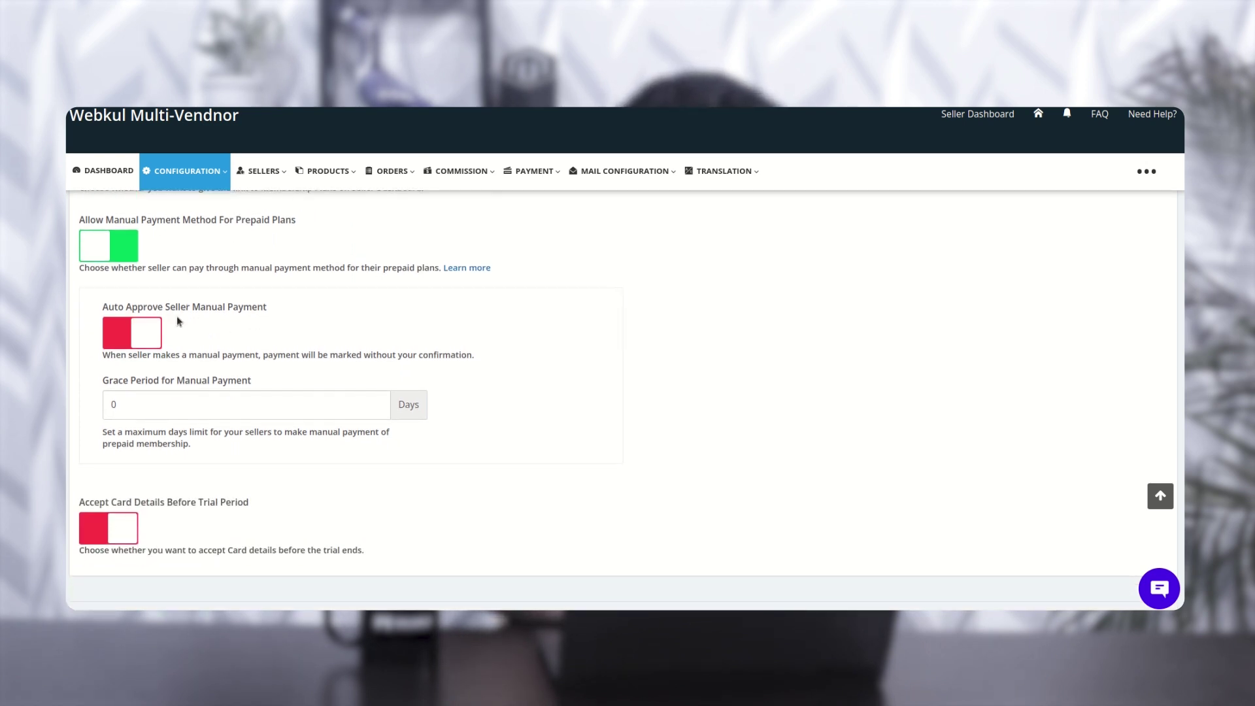
Step: Leave Auto Approve off and delete the 0 from Grace Period for Manual Payment
click(160, 328)
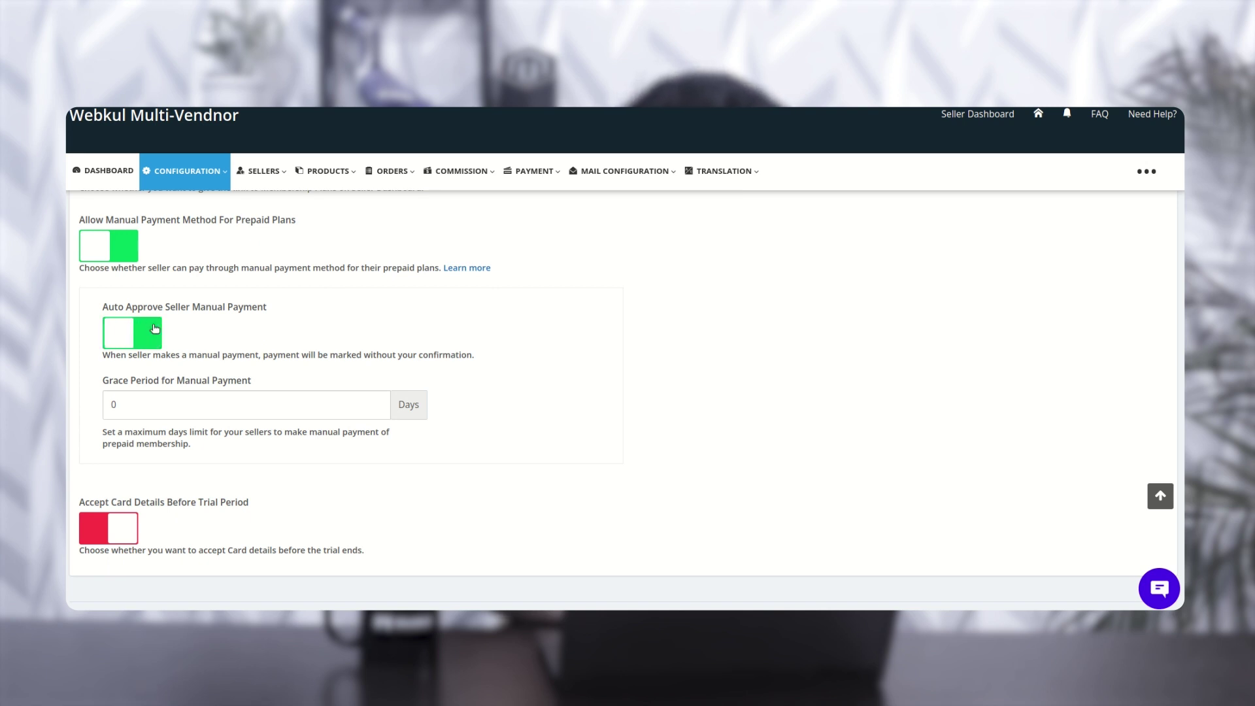
click(155, 328)
scroll(195, 329, down, 1)
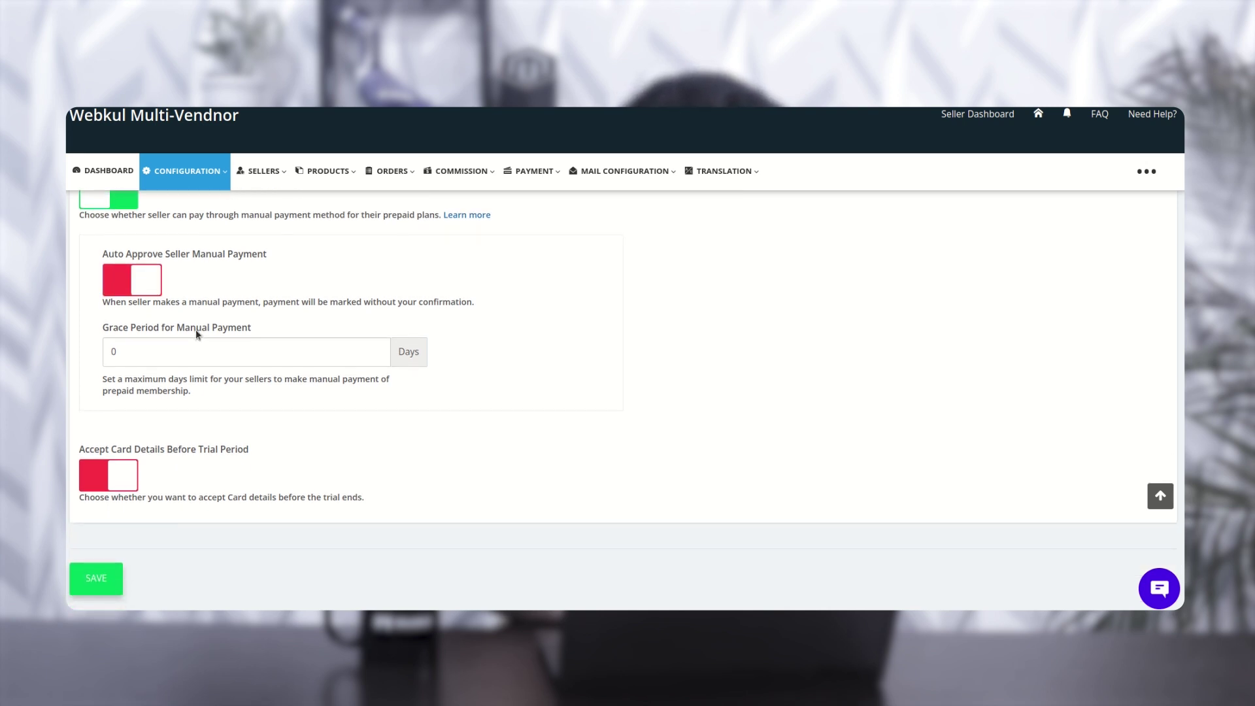
click(193, 353)
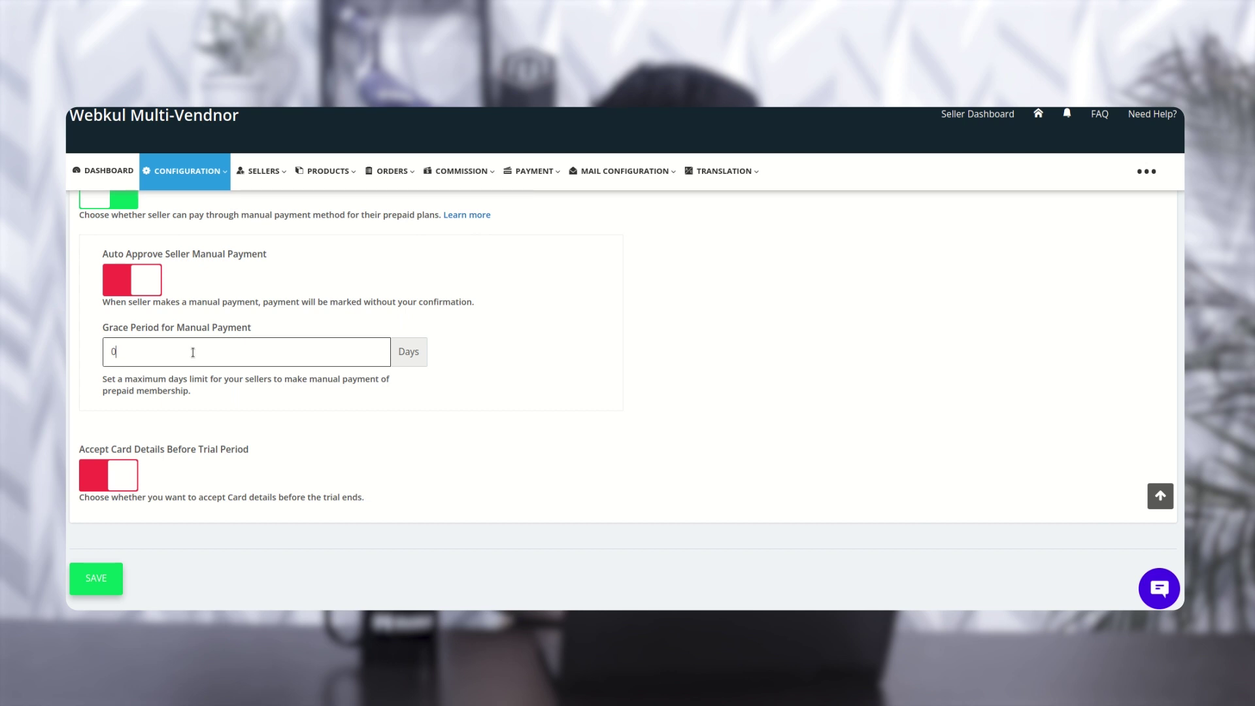
key(BackSpace)
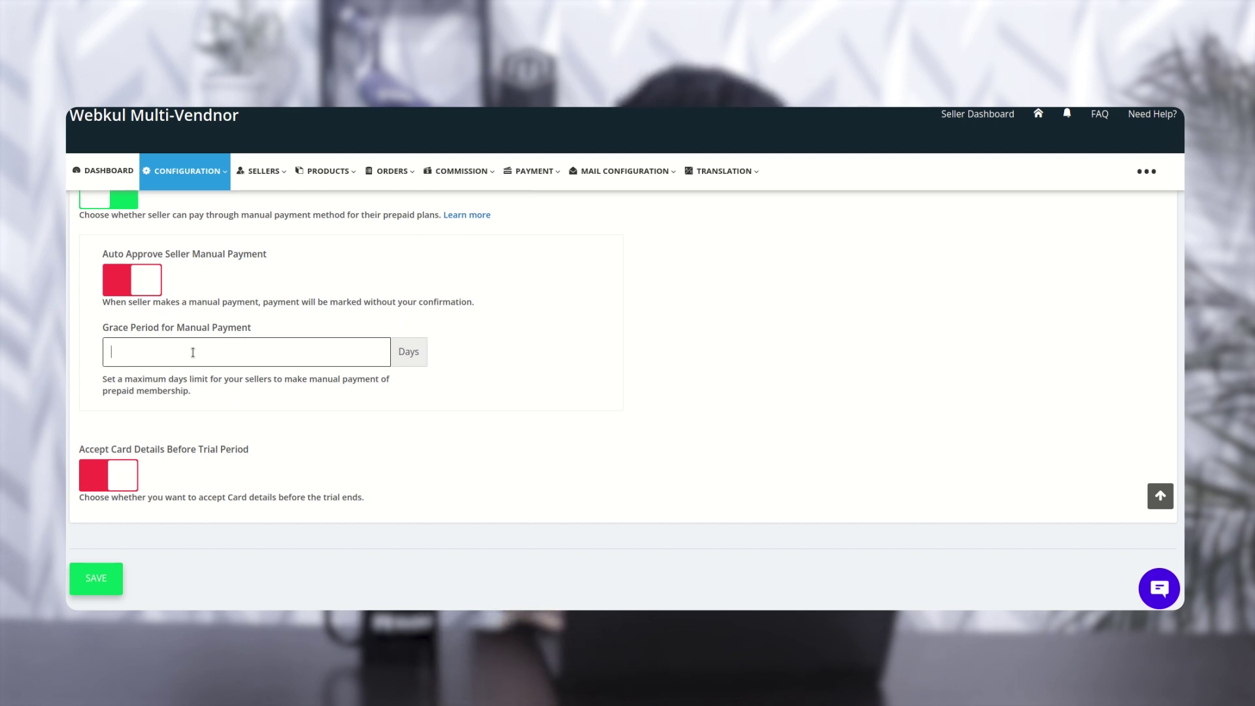
Step: Leave Accept Card Details before trial off and attempt to save the configuration
scroll(193, 353, down, 1)
scroll(193, 352, down, 1)
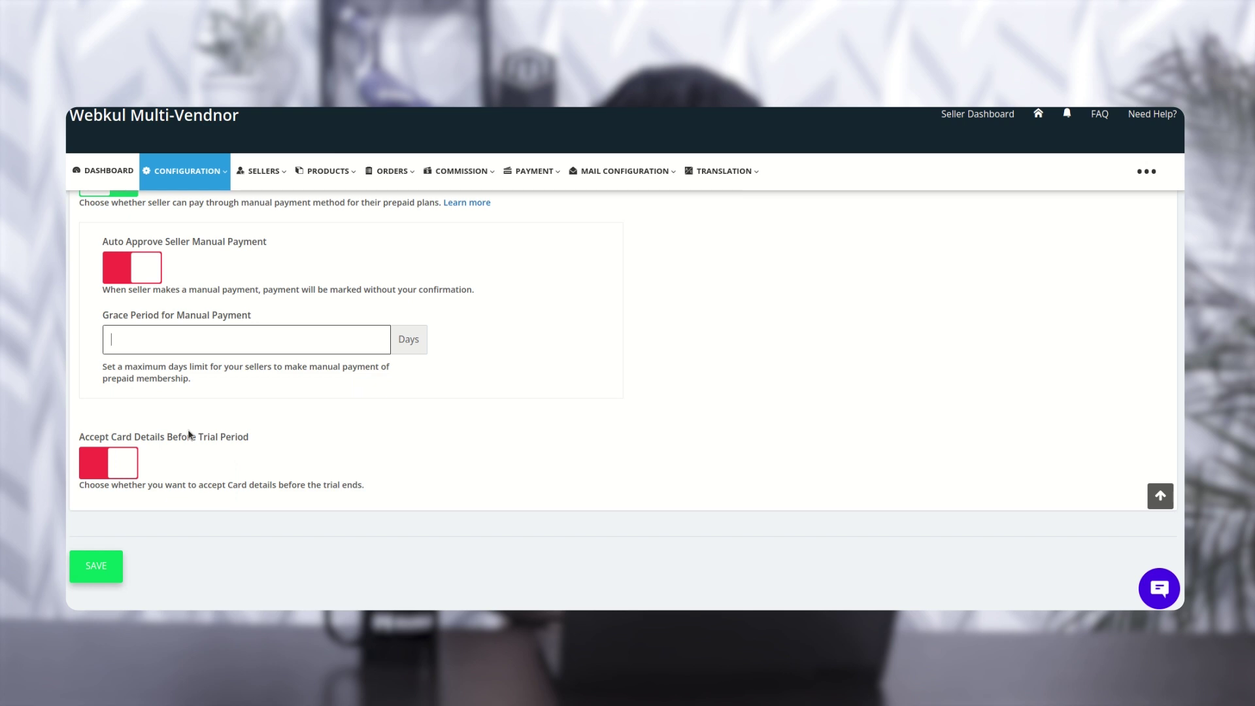
click(117, 465)
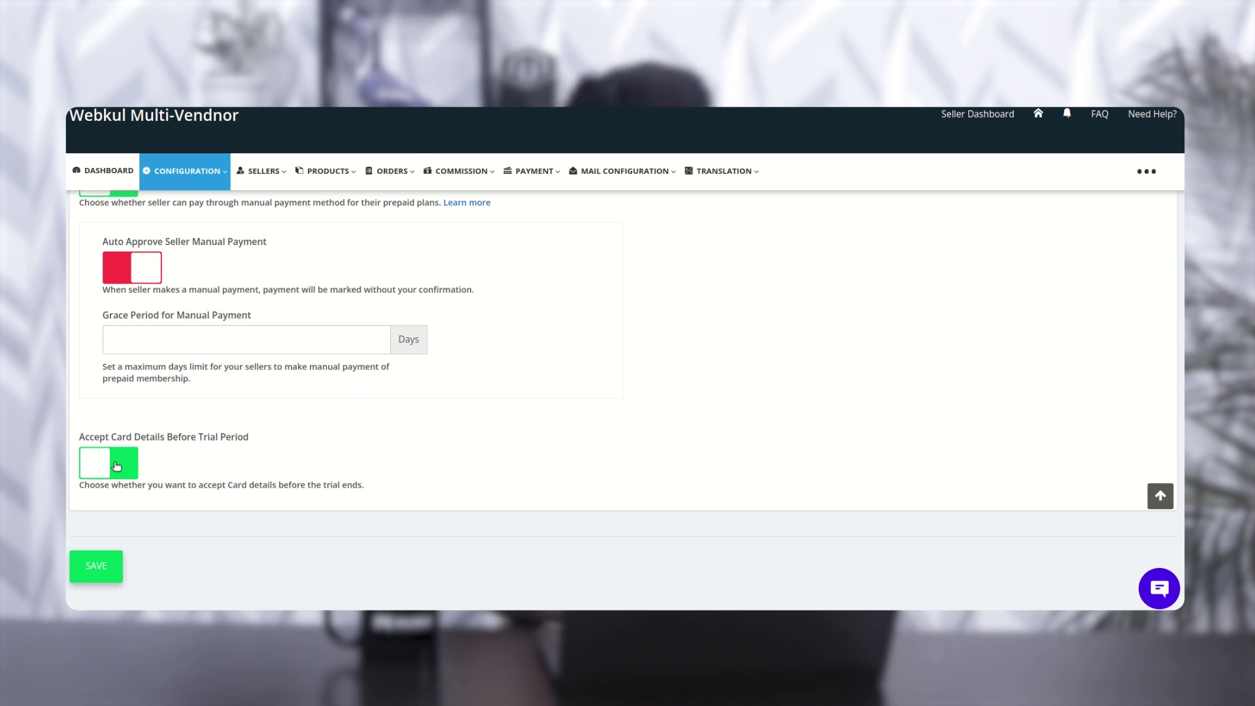
click(116, 465)
scroll(117, 467, down, 1)
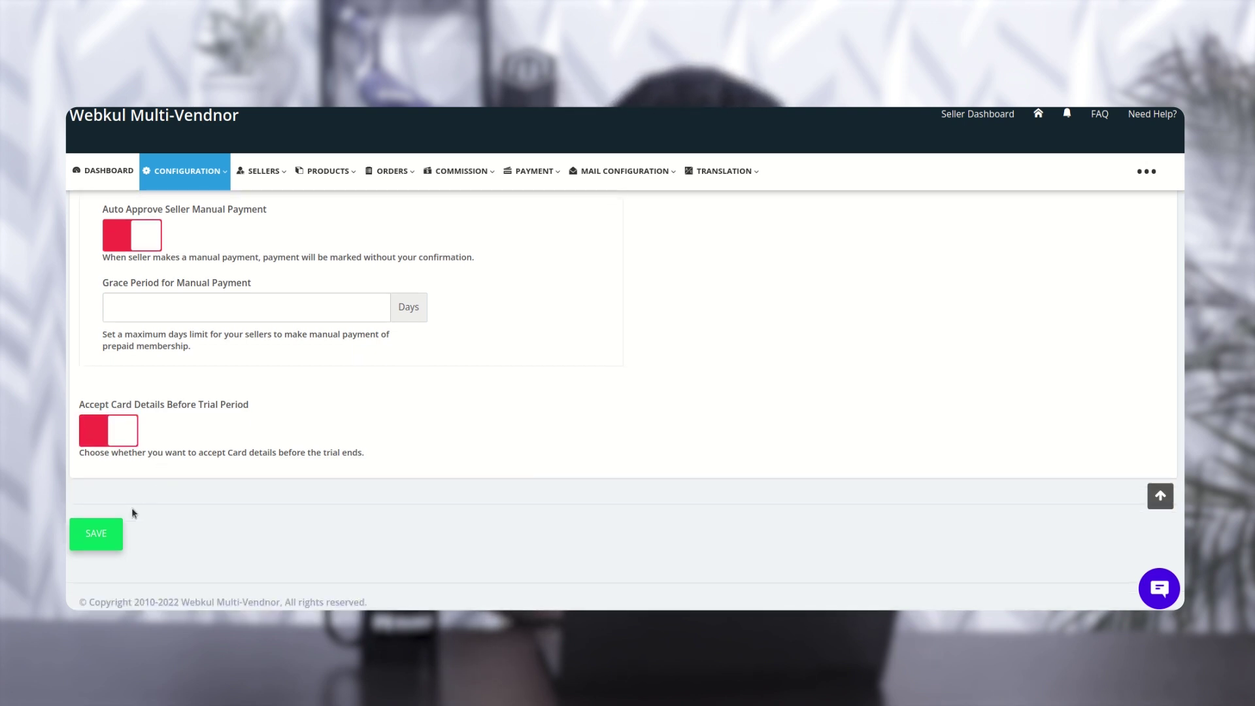
click(111, 534)
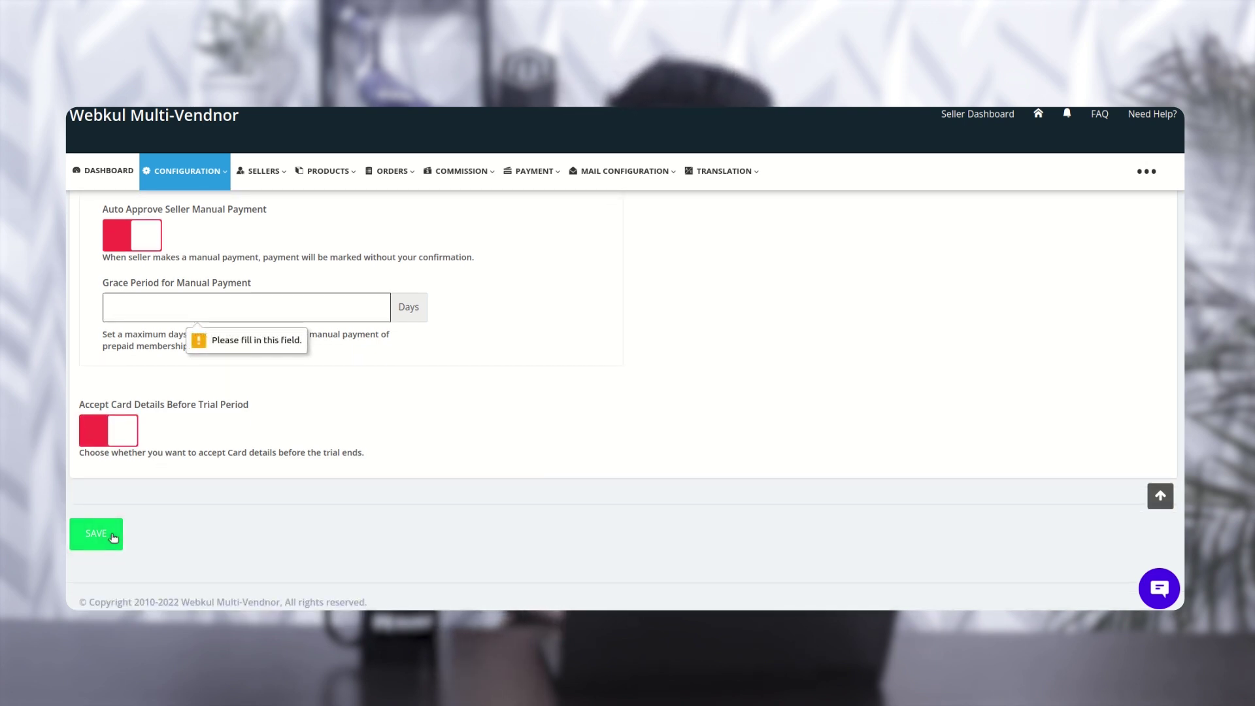
Step: Enter 1 as the manual-payment grace period and save the Membership Configuration
scroll(145, 426, up, 2)
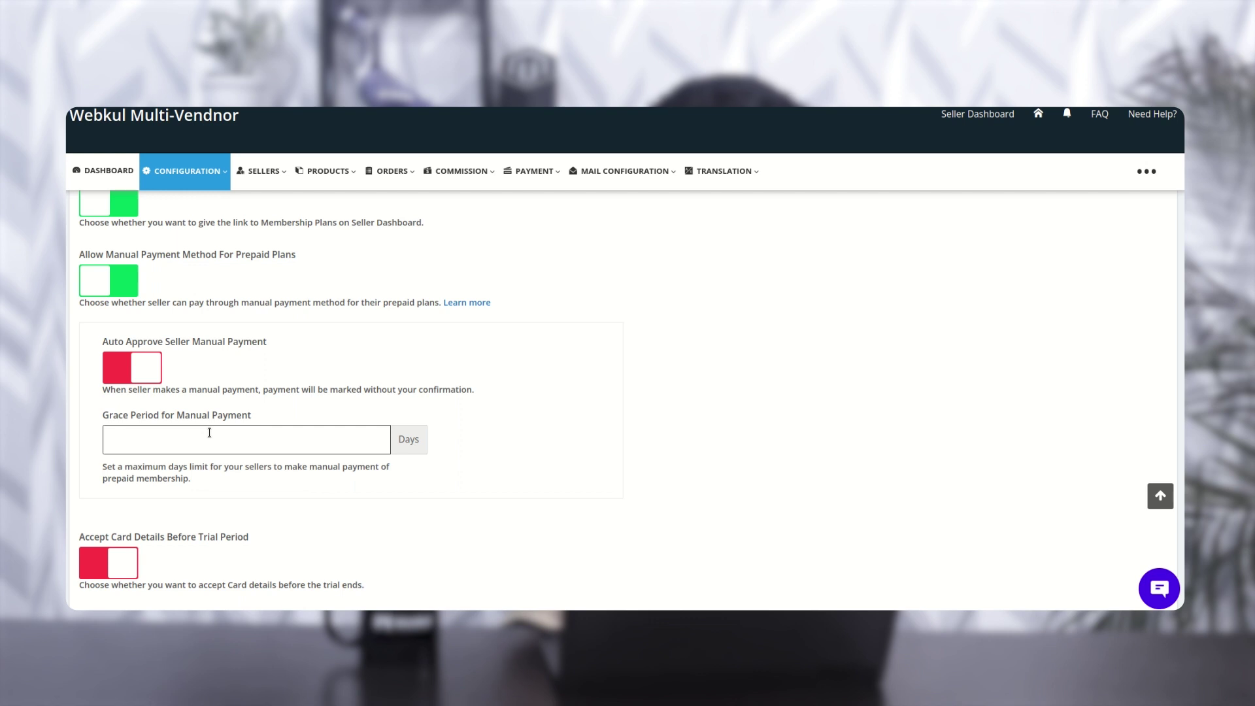
text(1)
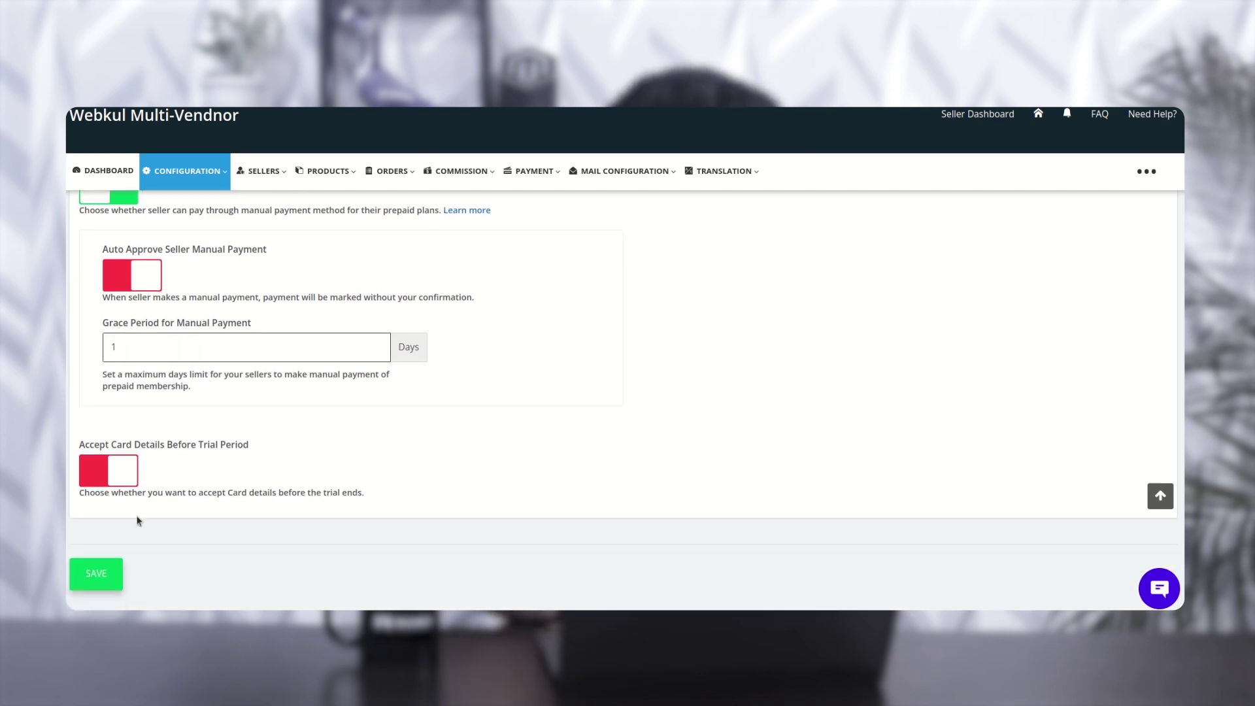
scroll(242, 369, down, 1)
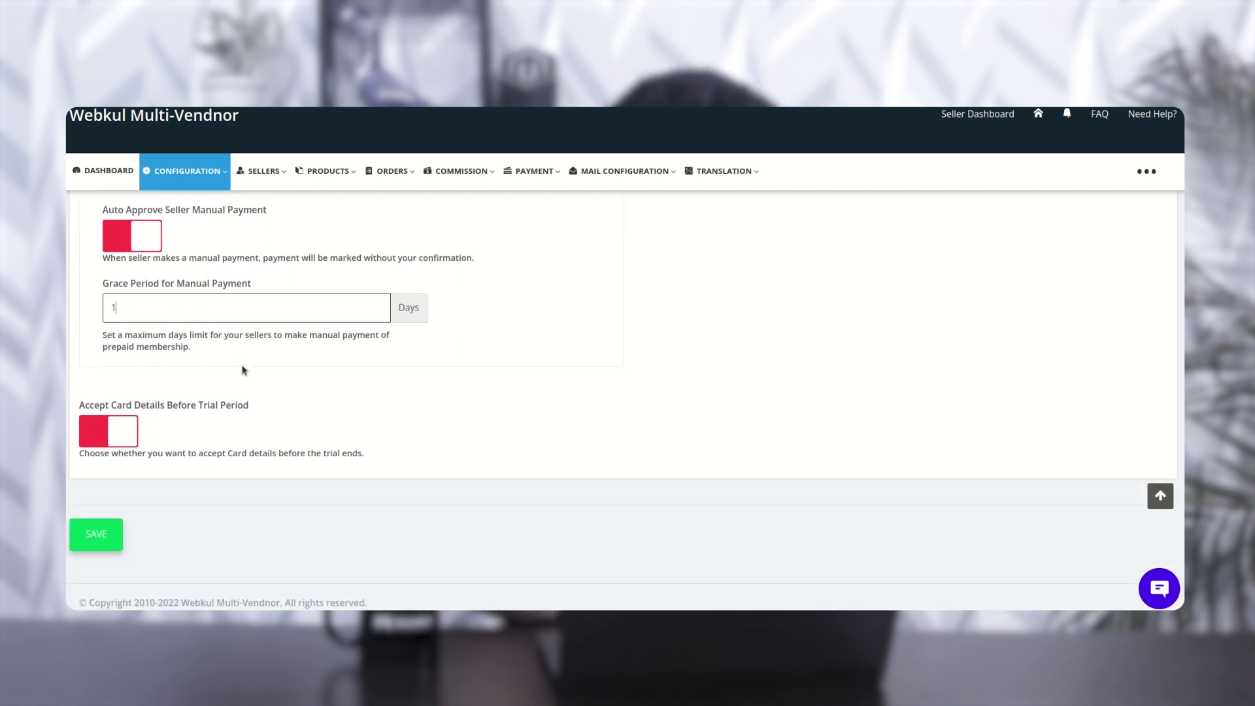
click(109, 533)
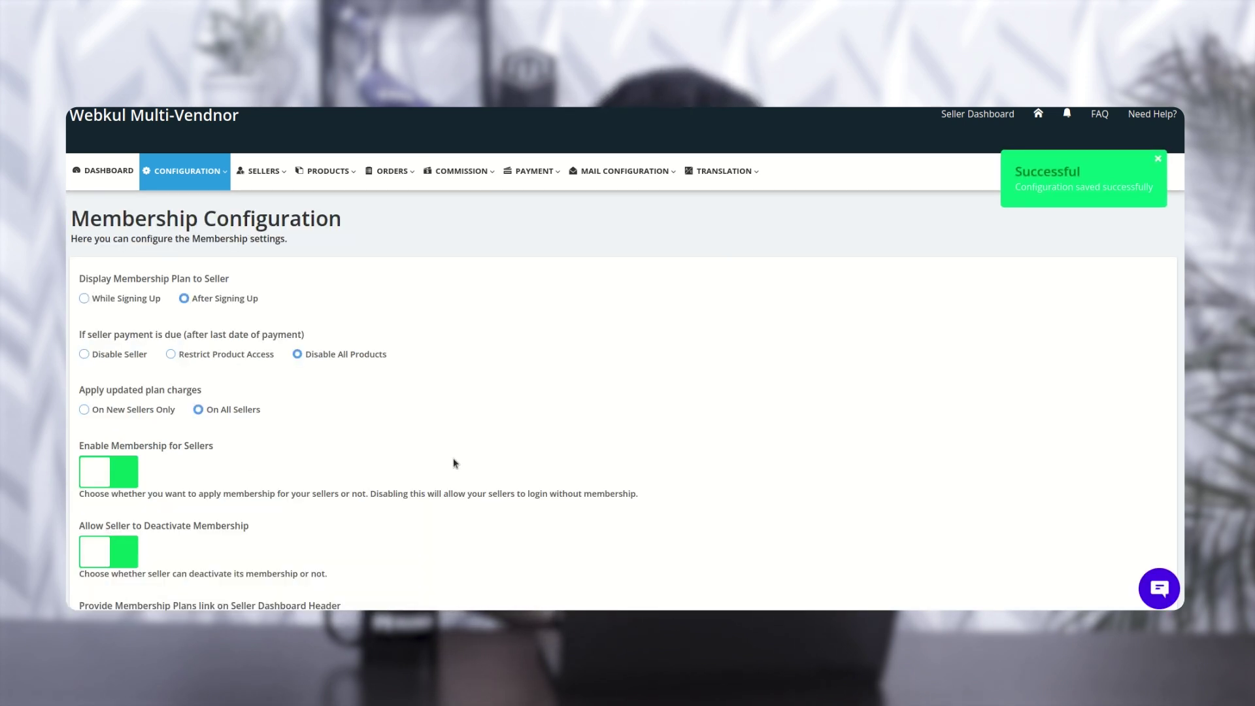
scroll(455, 463, down, 7)
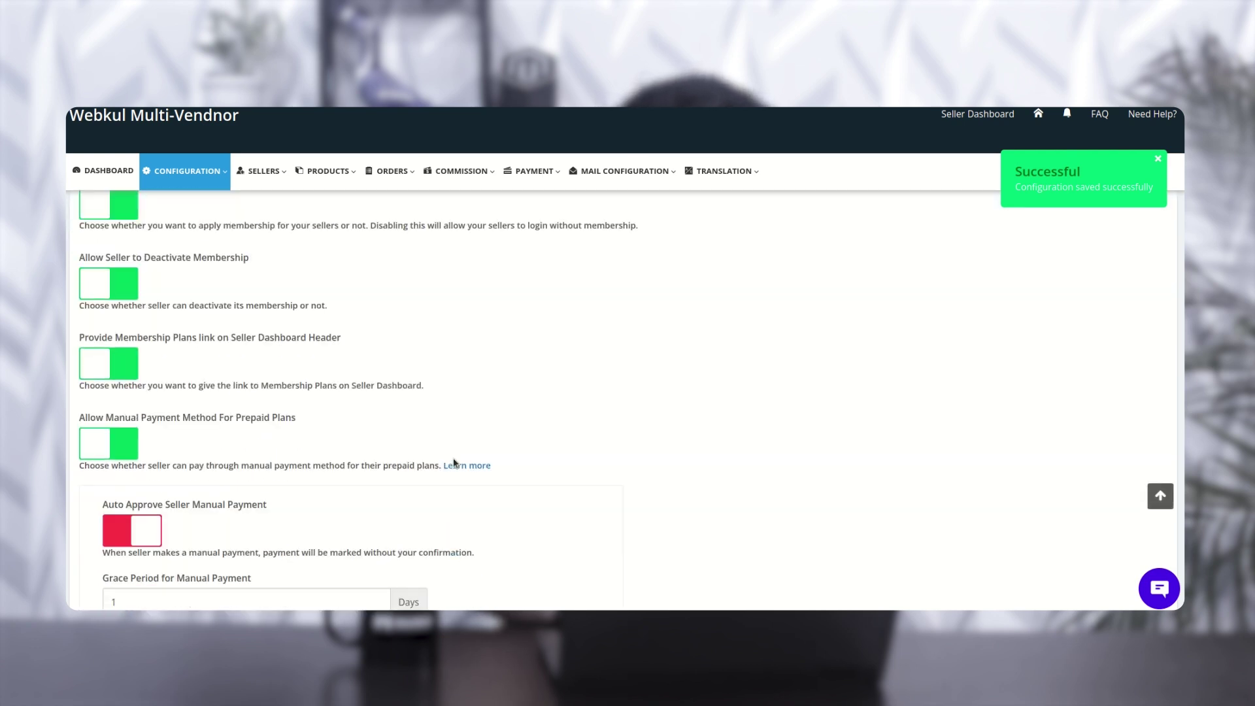
scroll(563, 332, up, 7)
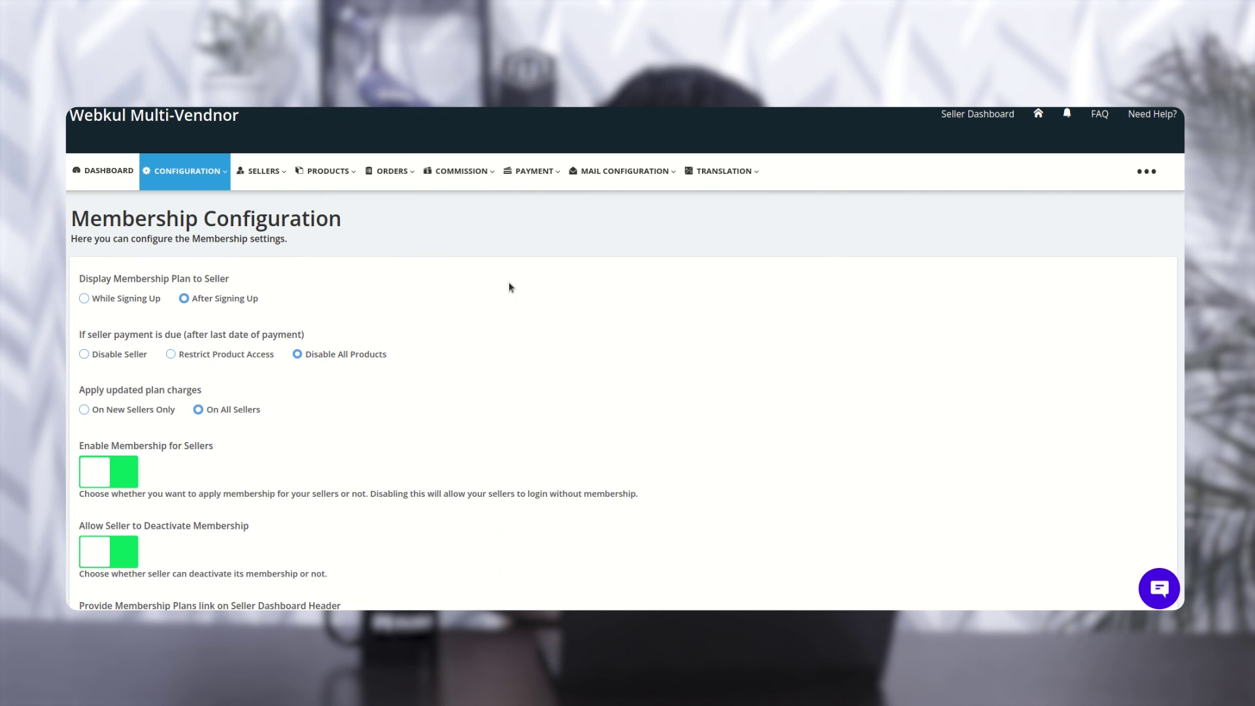
click(285, 180)
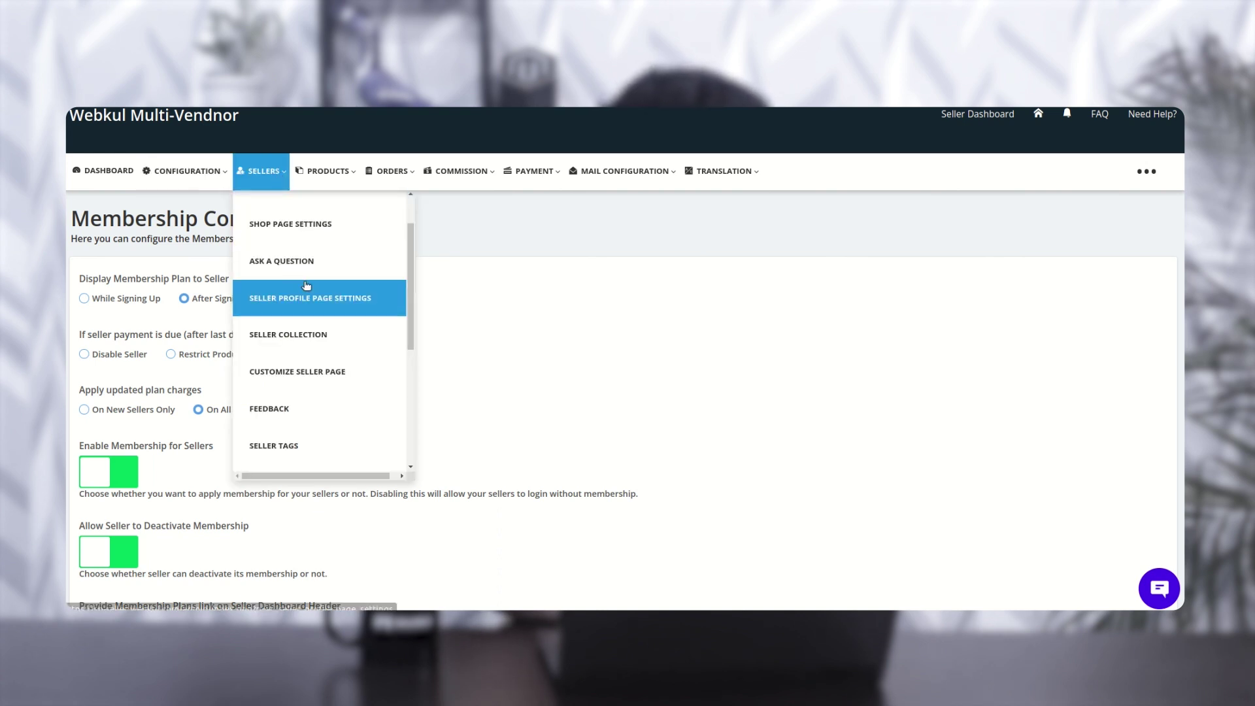
Step: Go to Seller Membership Plans from the SELLERS menu
scroll(311, 353, down, 1)
scroll(313, 354, up, 2)
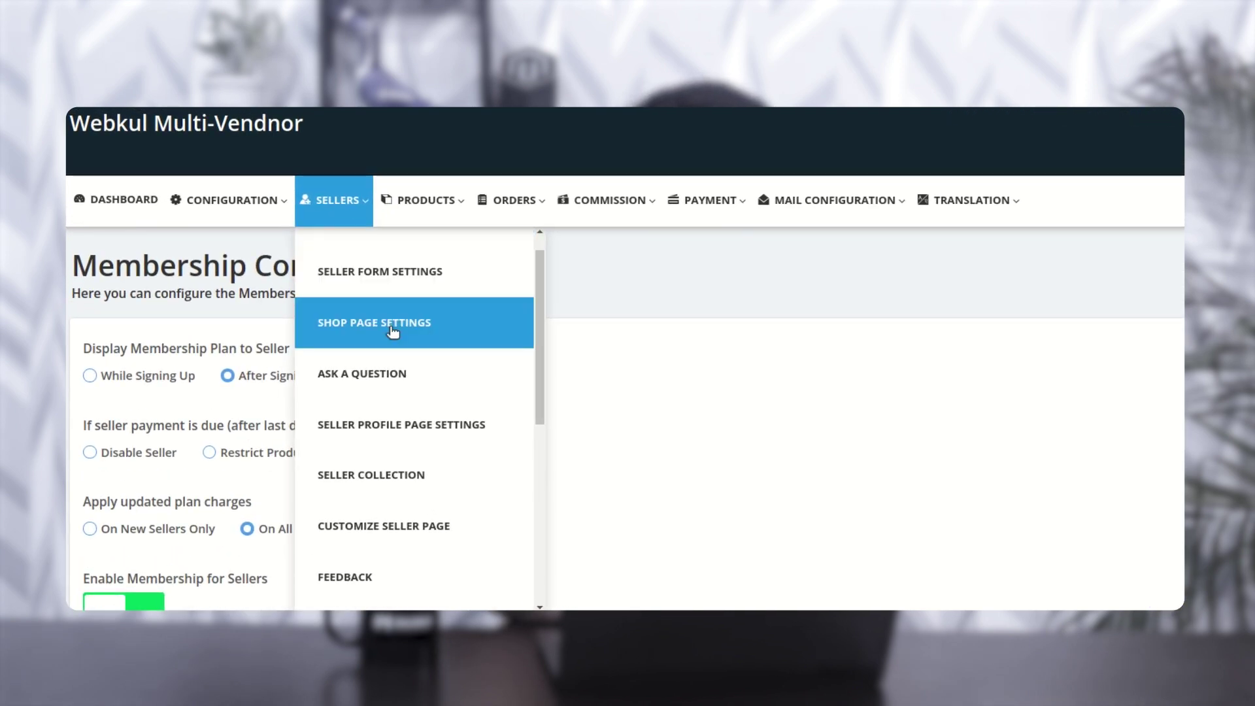
scroll(424, 433, down, 5)
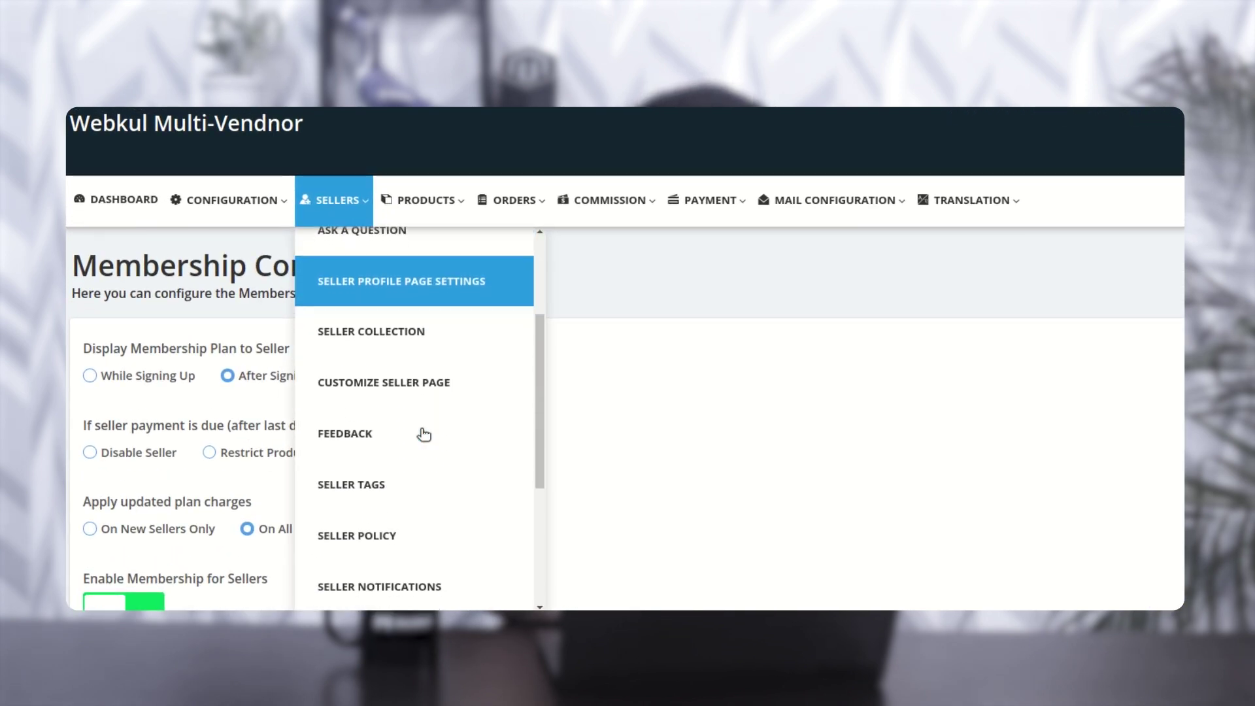
scroll(424, 433, down, 1)
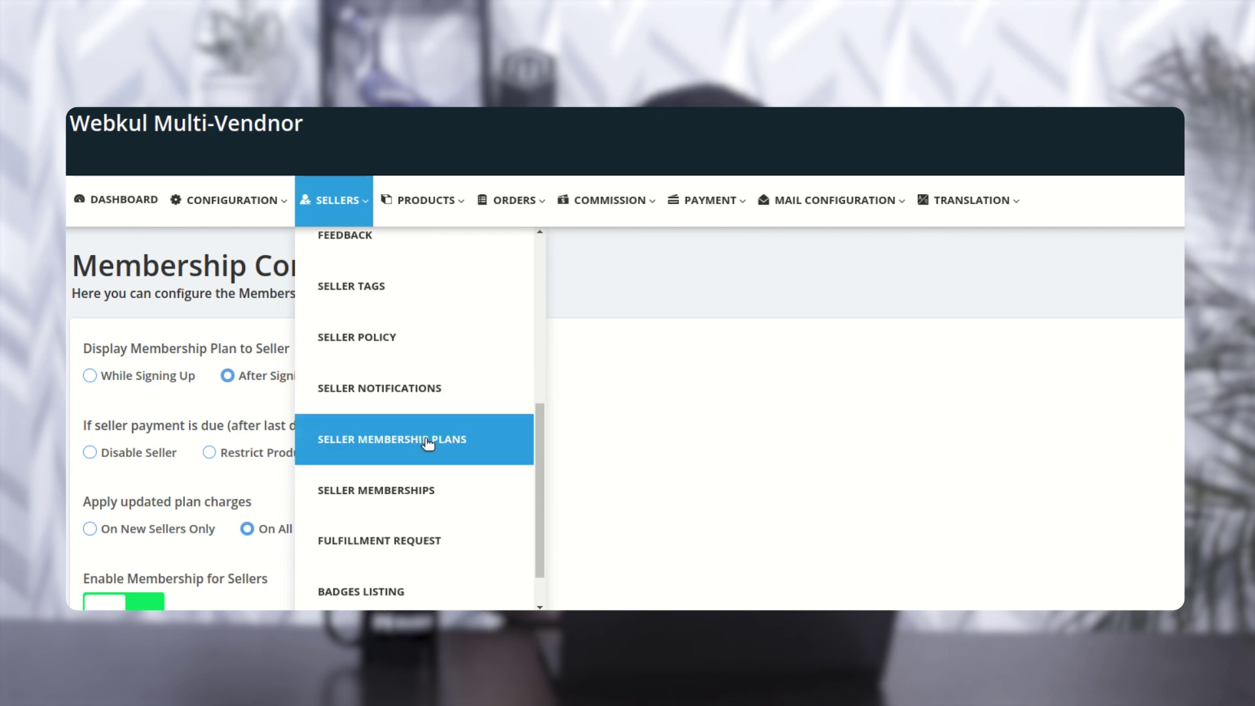
click(427, 443)
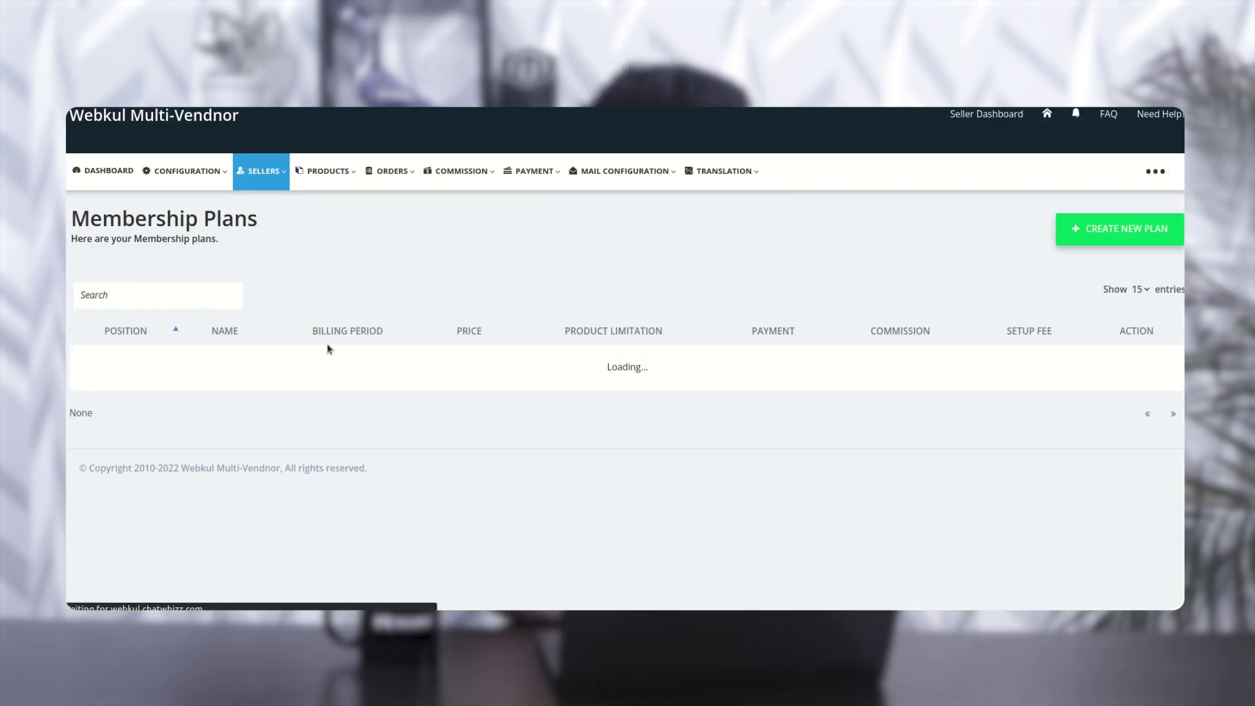
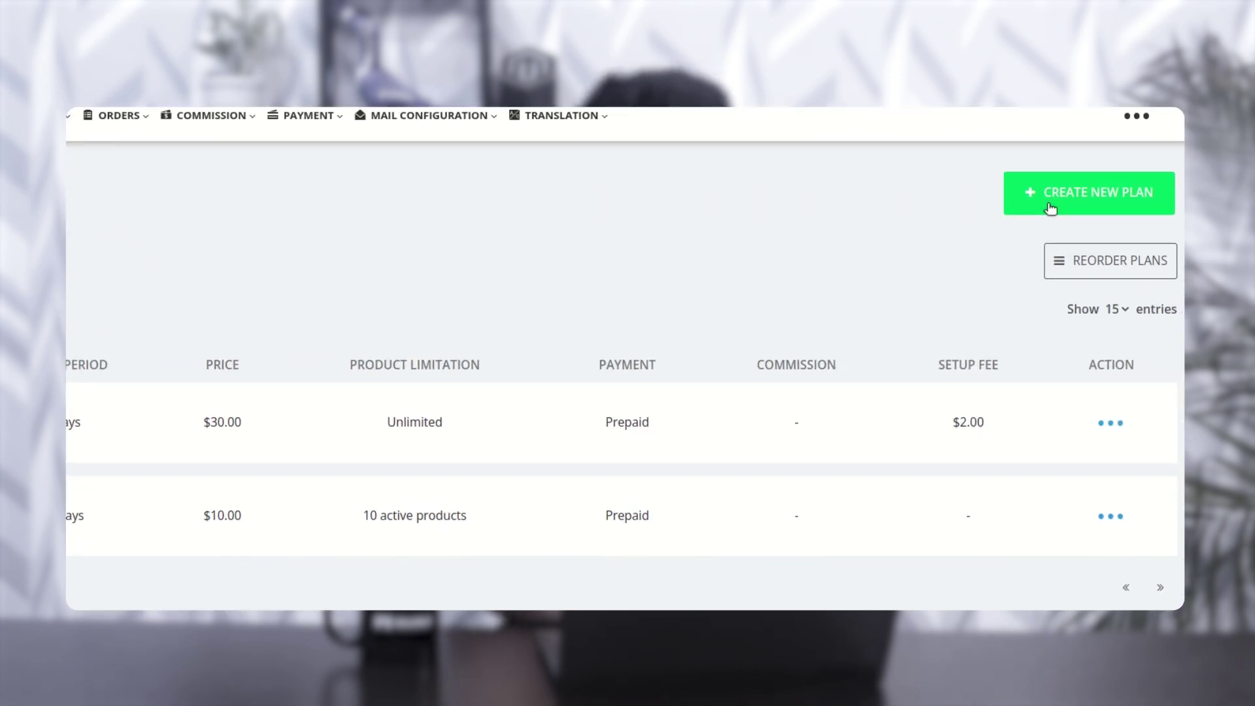
Step: Open the Add Plan form and enter 'Test plan A' as the plan name
click(1050, 208)
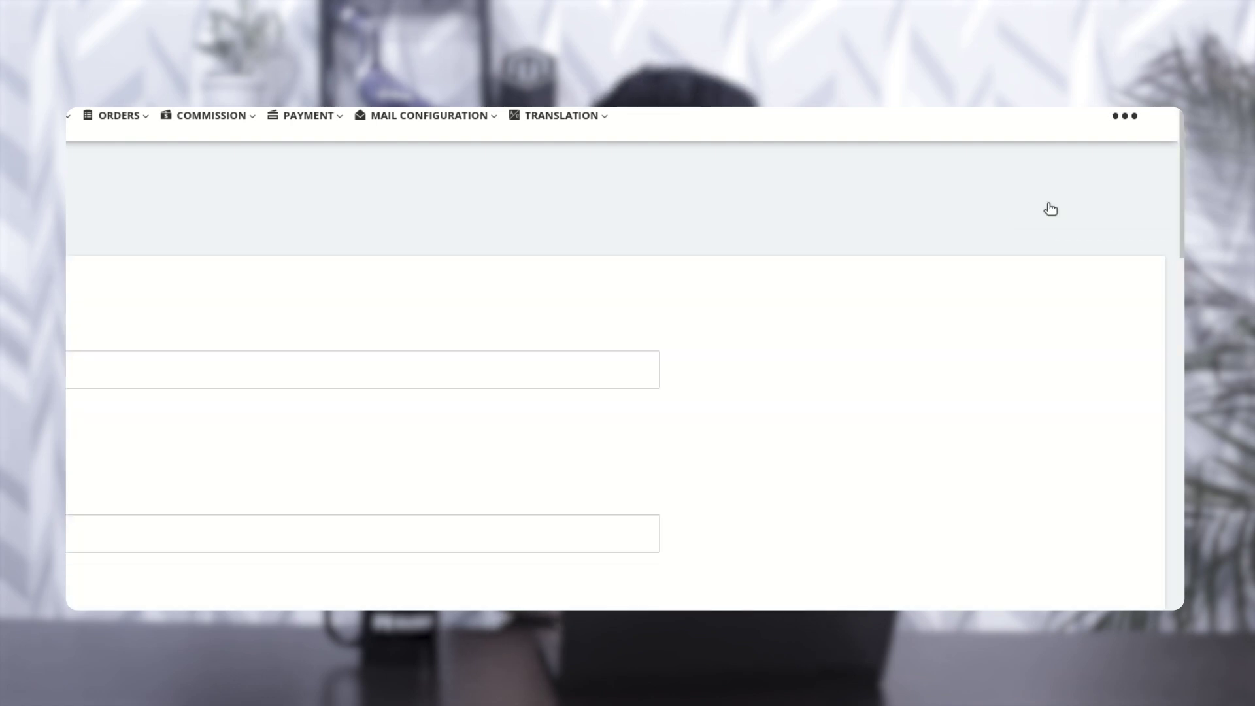
click(356, 355)
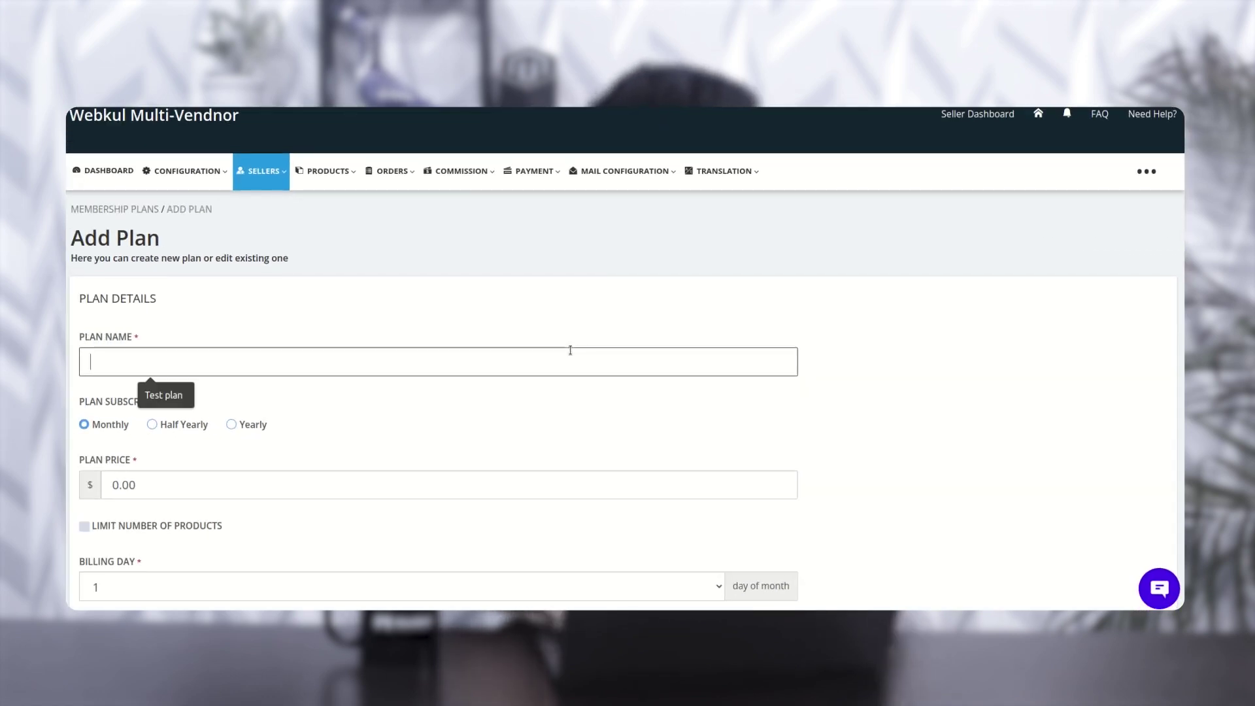
text(T)
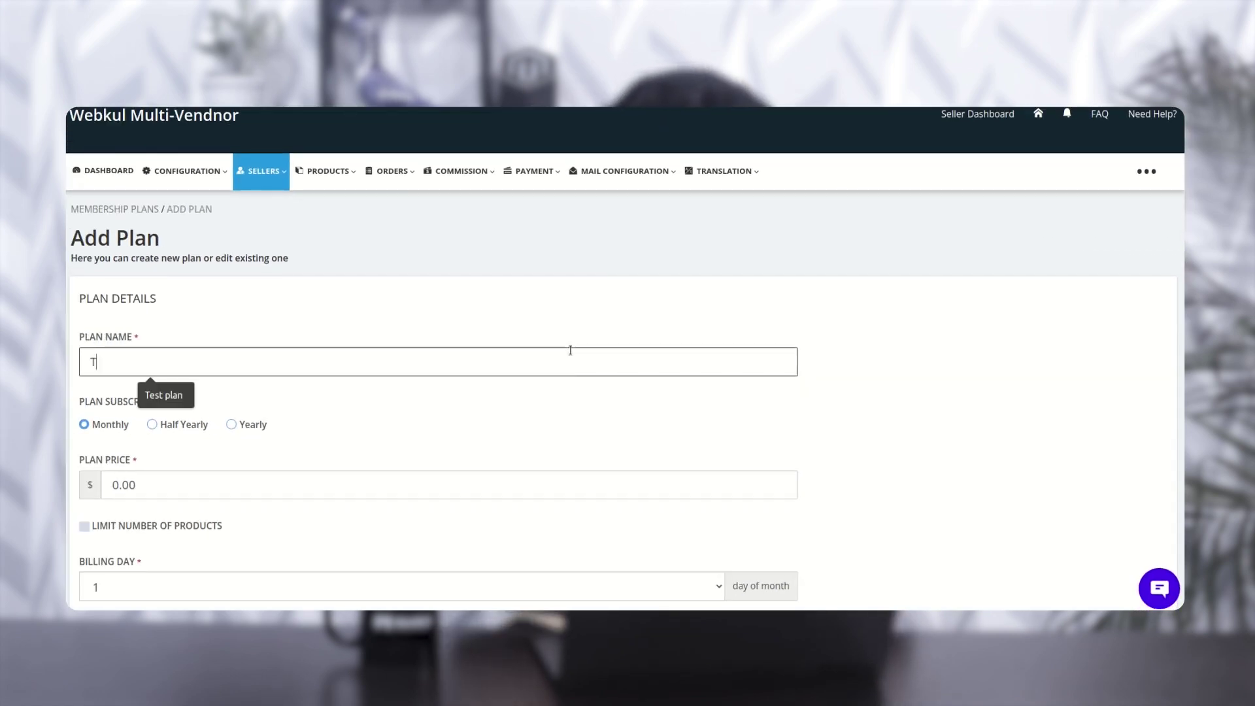
text(est pa)
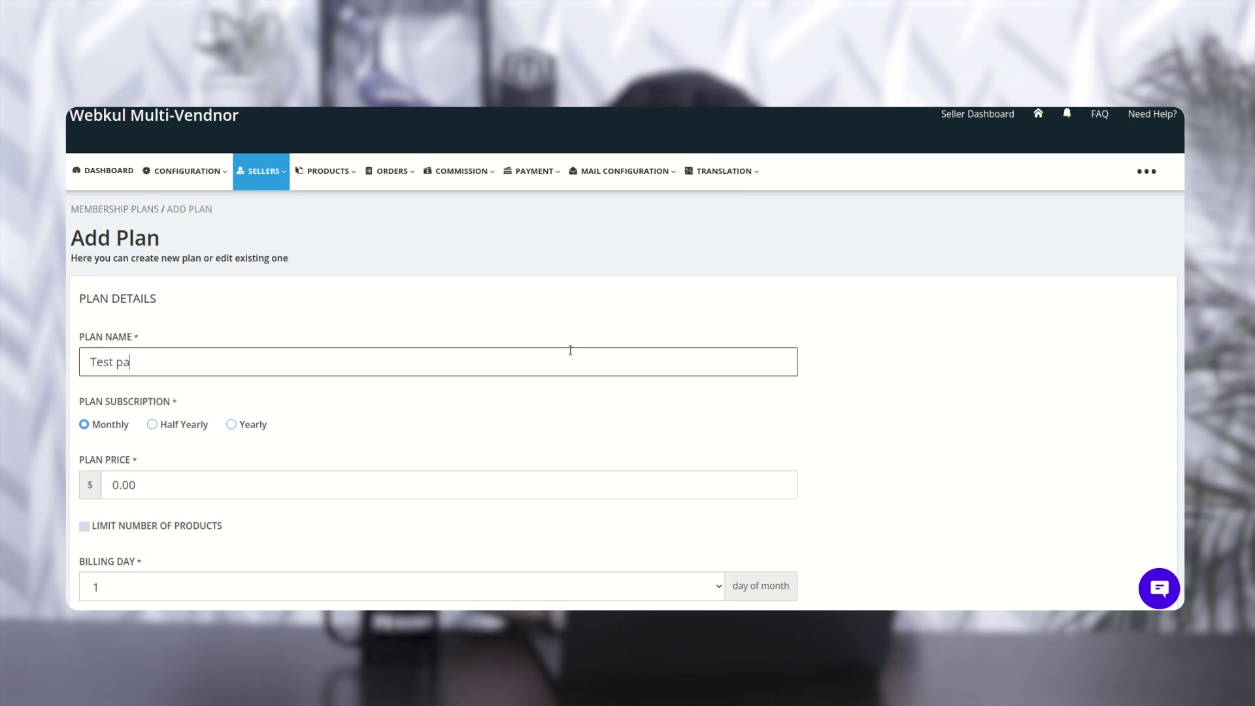
key(BackSpace)
text(lan )
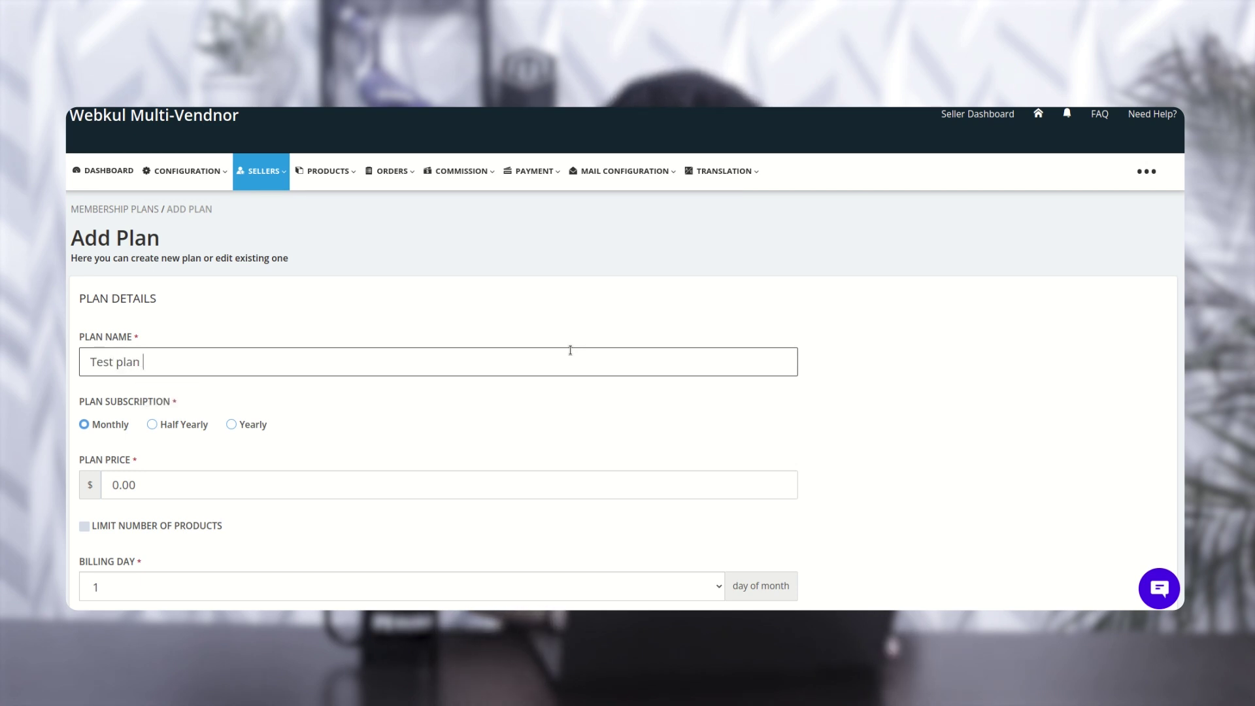
text(A)
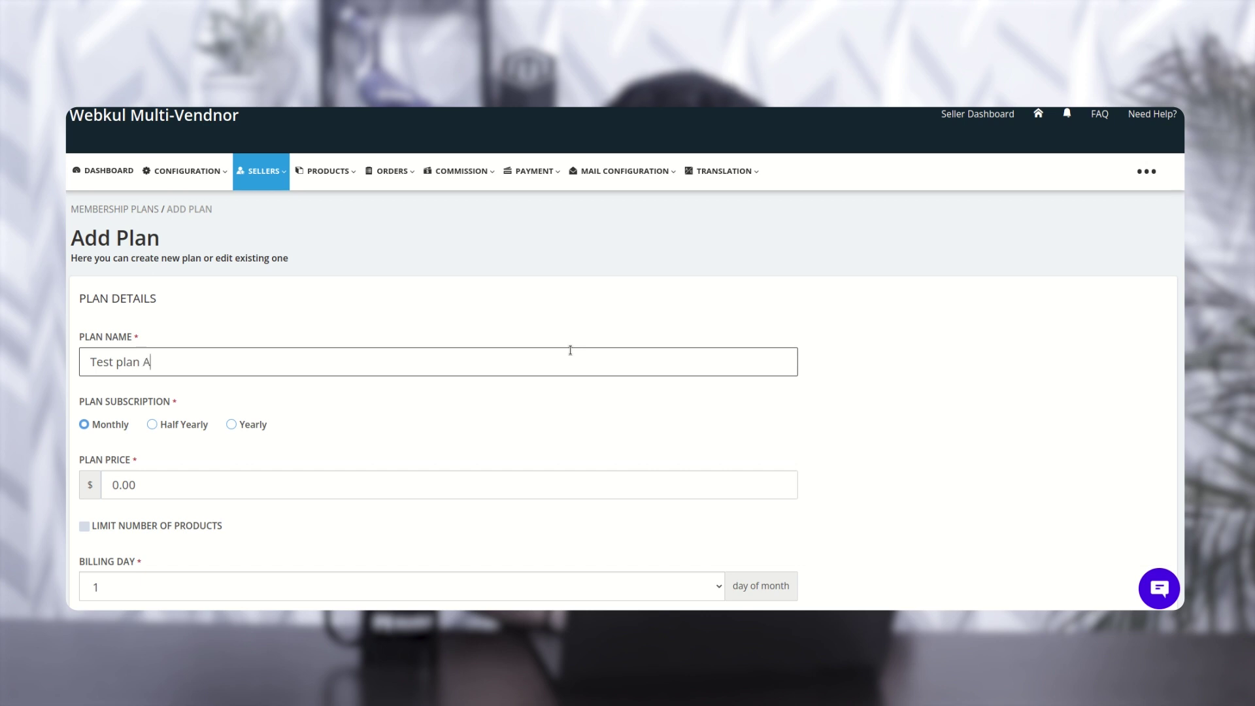
scroll(612, 392, down, 2)
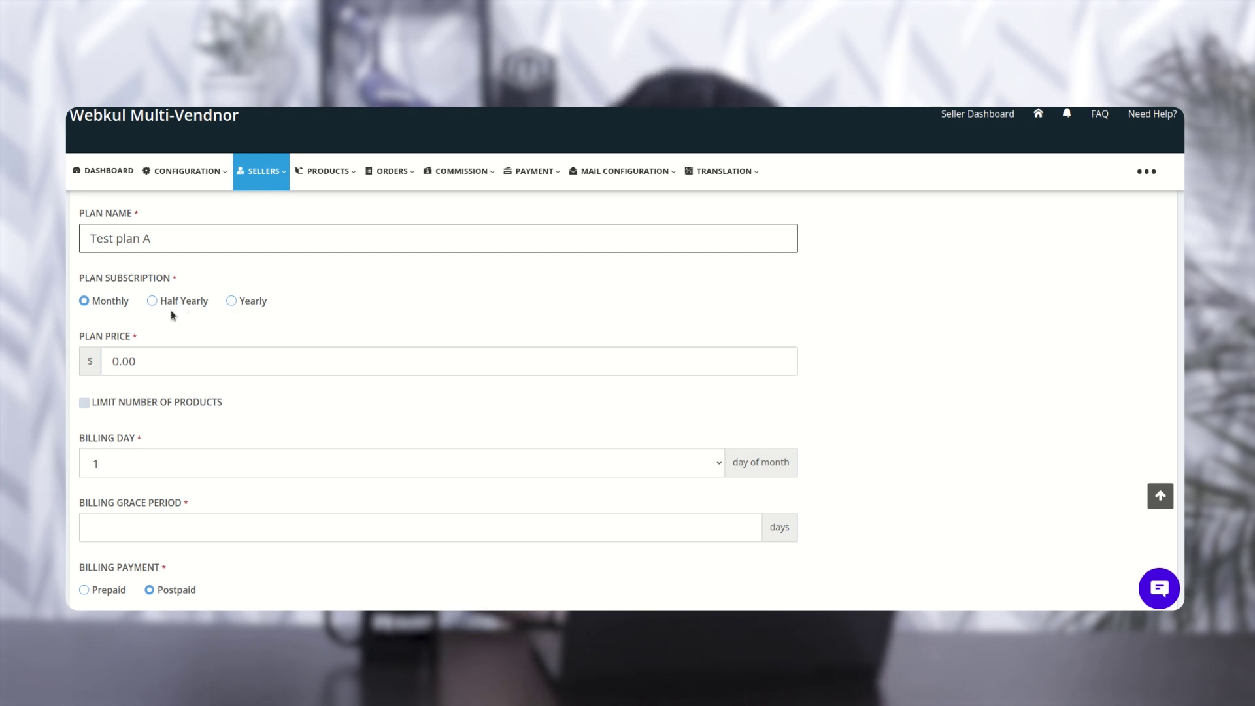
Step: Make the plan Half Yearly with a plan price of 10
click(153, 301)
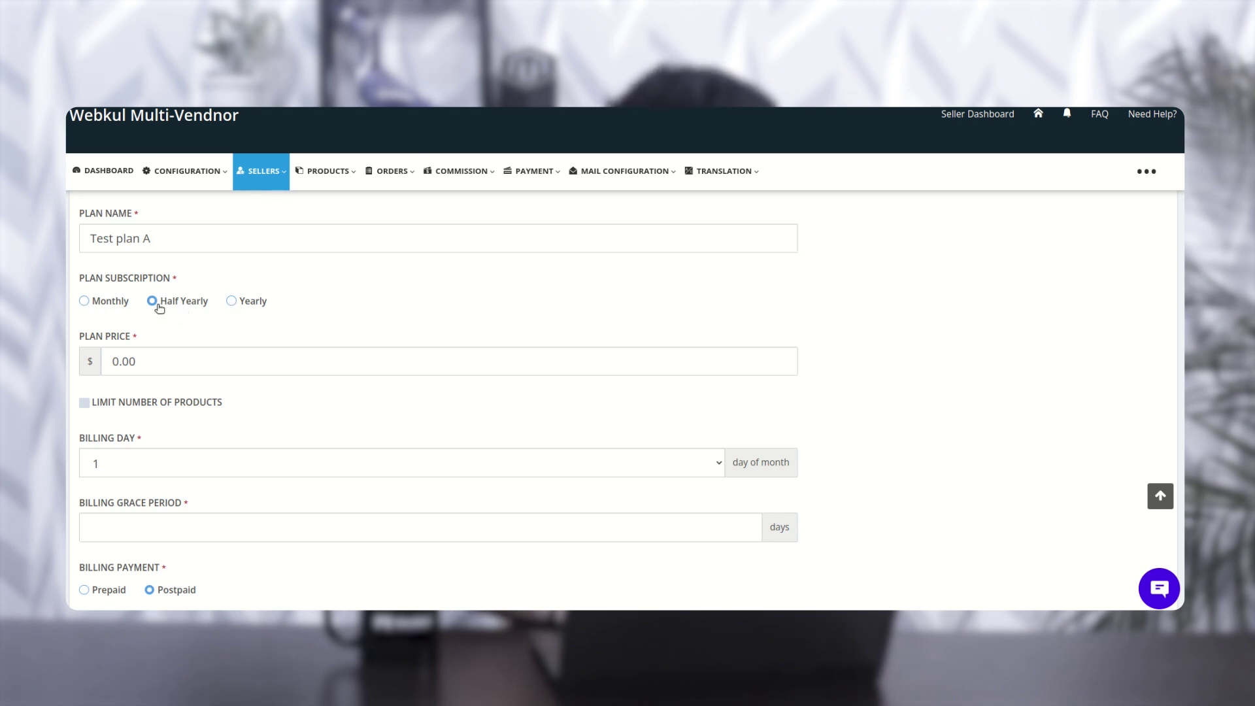
click(186, 355)
key(ctrl+a)
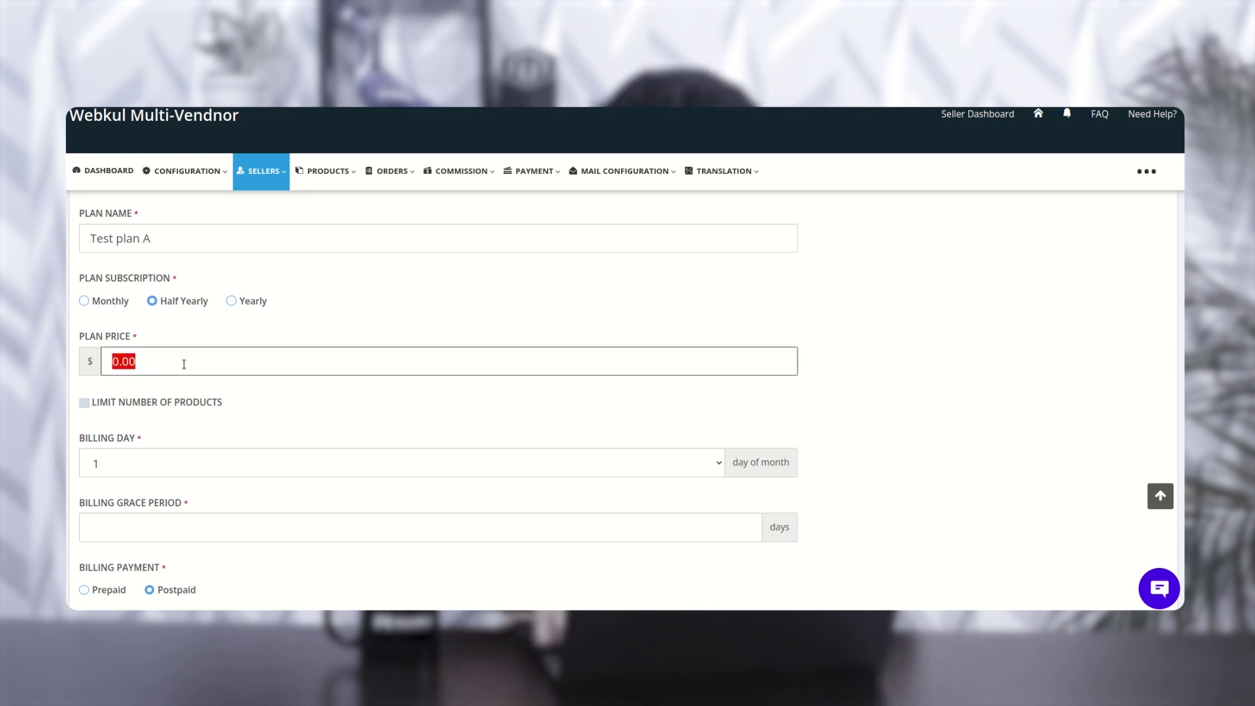
key(BackSpace)
text(10)
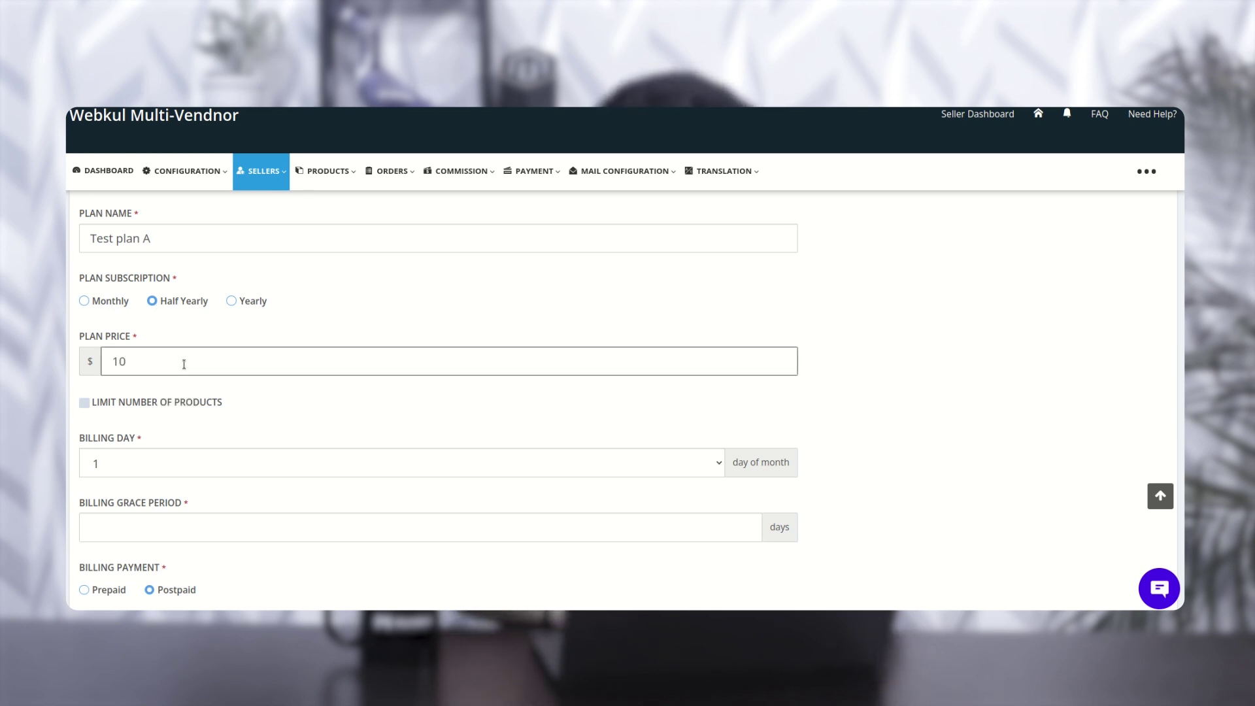
Step: Enable Limit Number of Products and set the number of products to 15
scroll(184, 364, down, 1)
scroll(184, 364, down, 1)
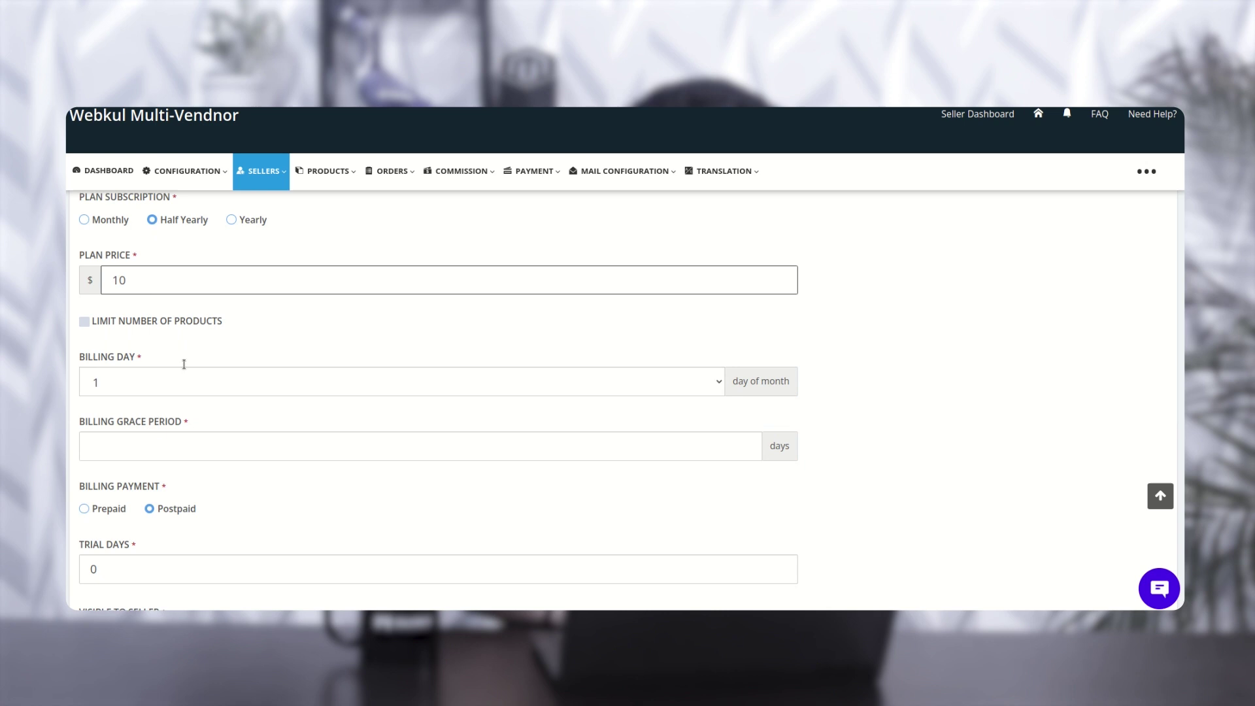
click(88, 329)
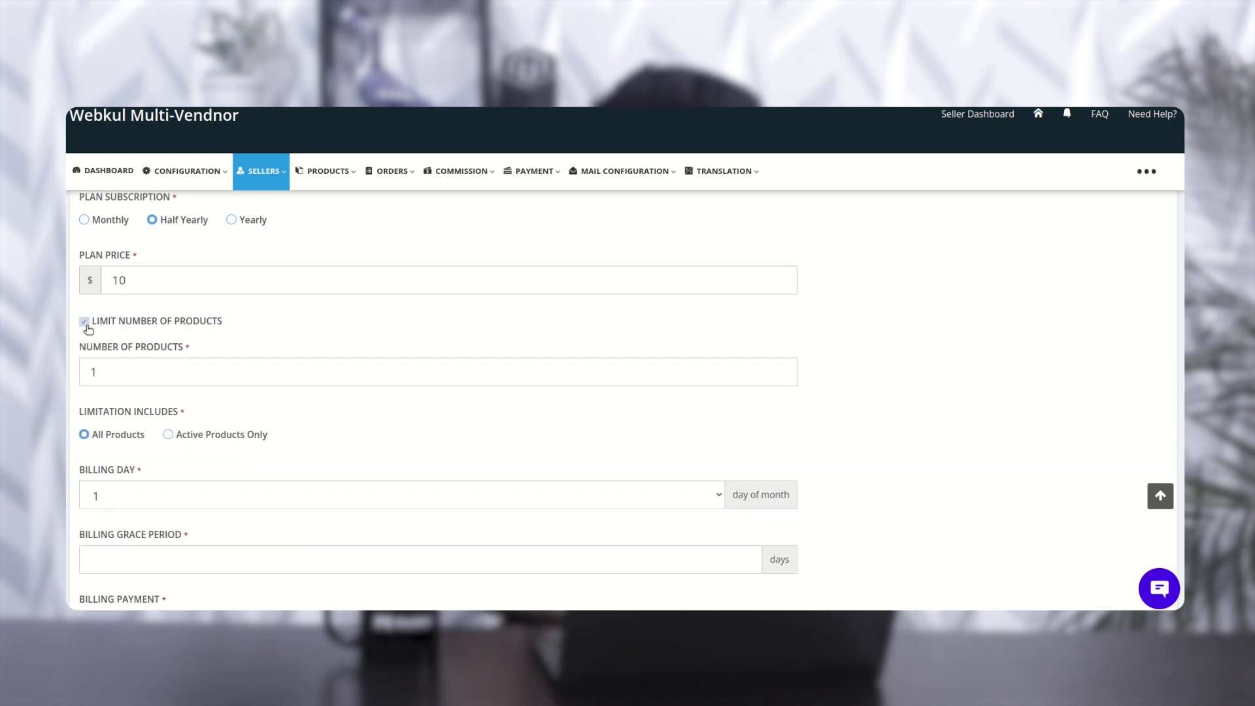
click(115, 372)
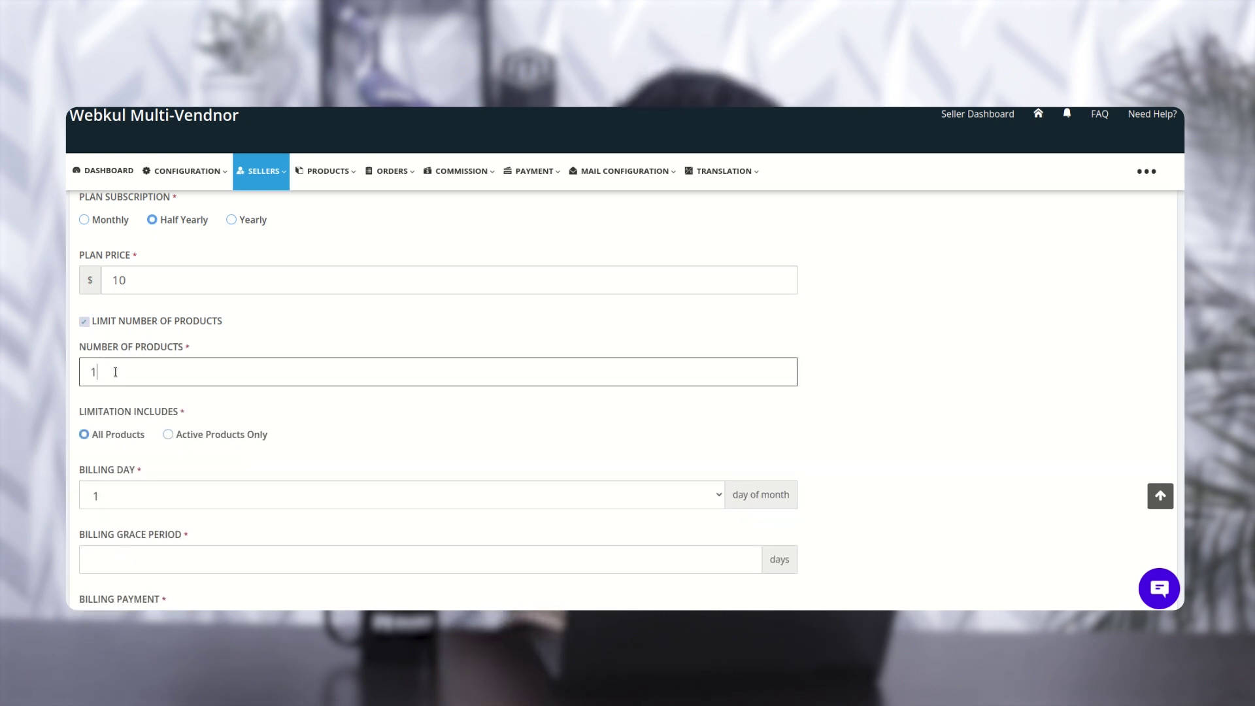
key(BackSpace)
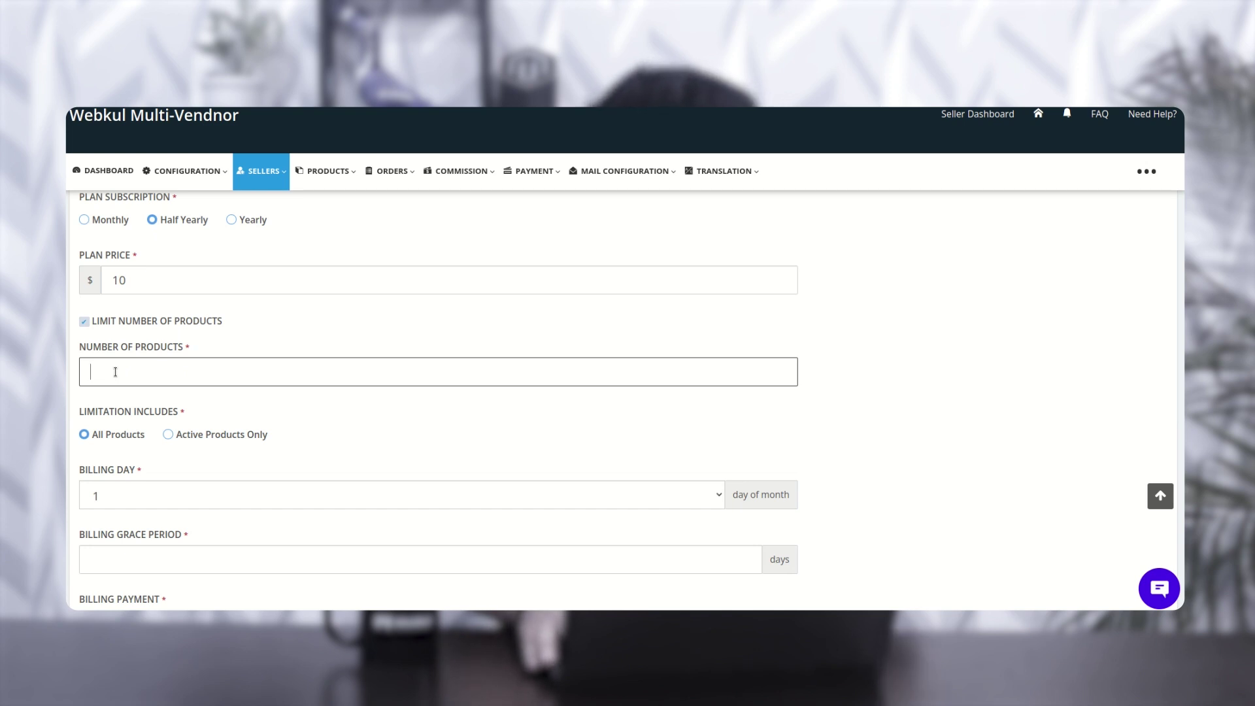
text(1)
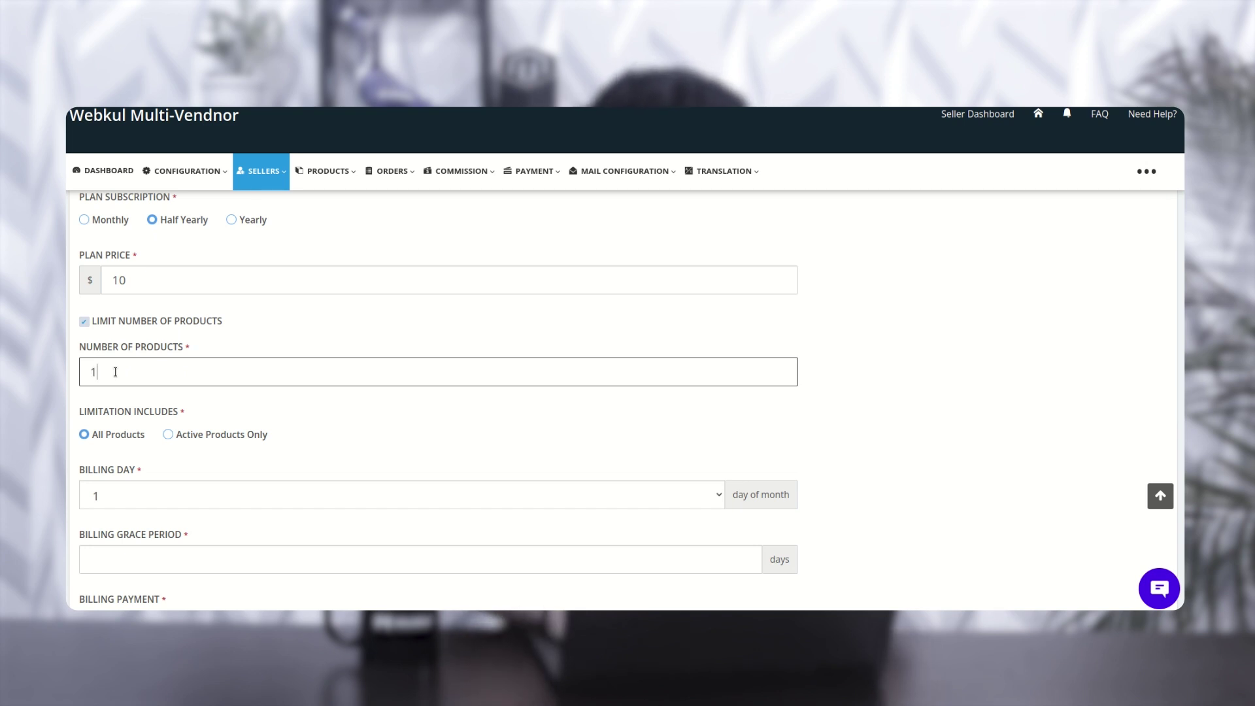
text(5)
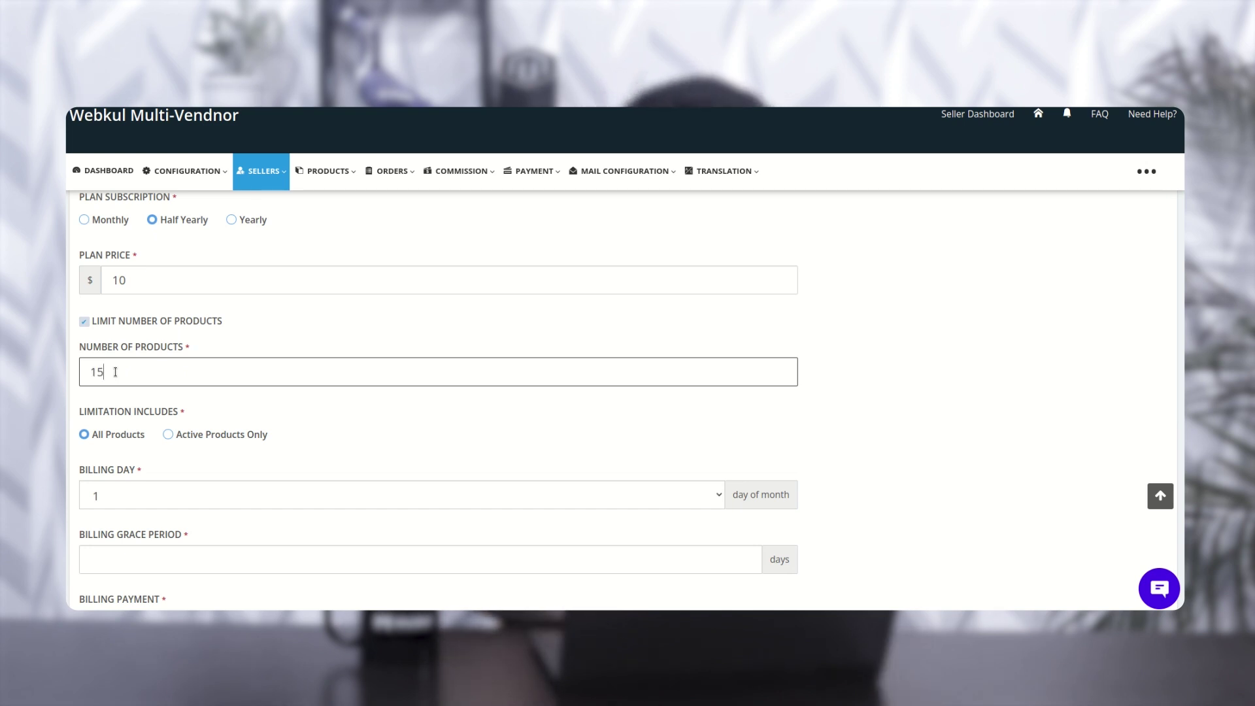
scroll(122, 370, down, 1)
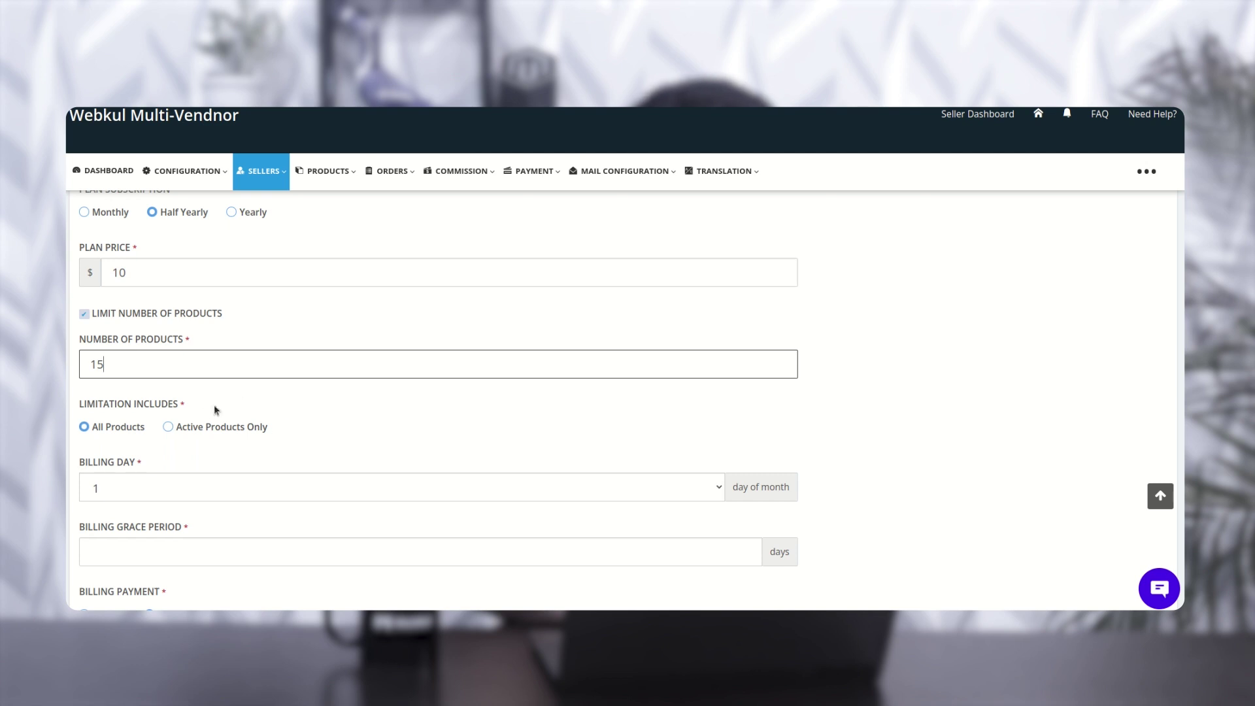
Step: Count Active Products Only, set a 2-day billing grace period, and choose Prepaid billing
click(167, 428)
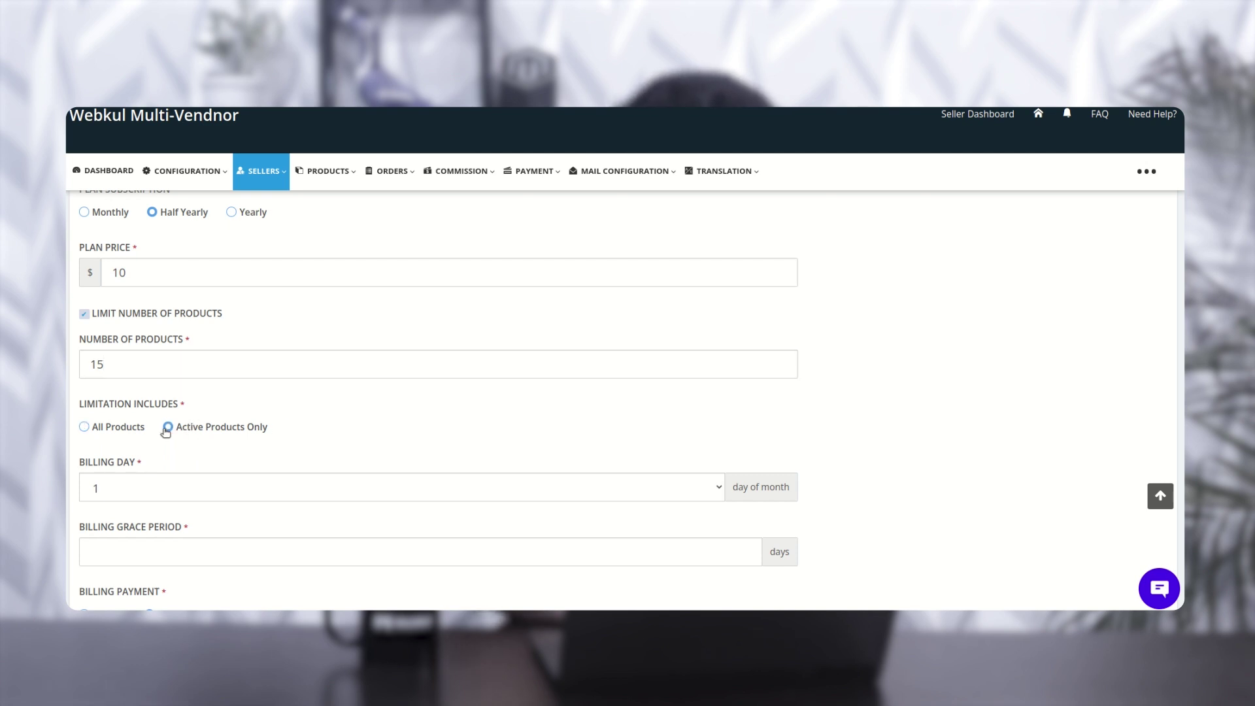
scroll(239, 429, down, 1)
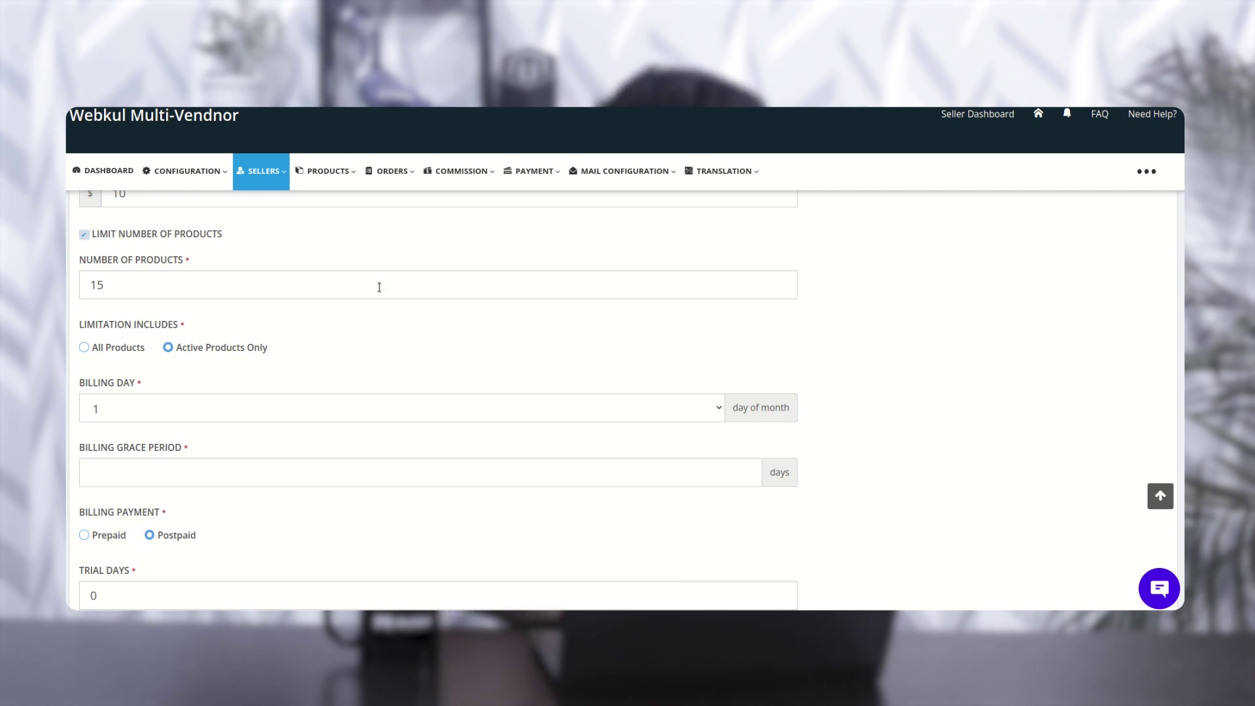
scroll(364, 359, down, 1)
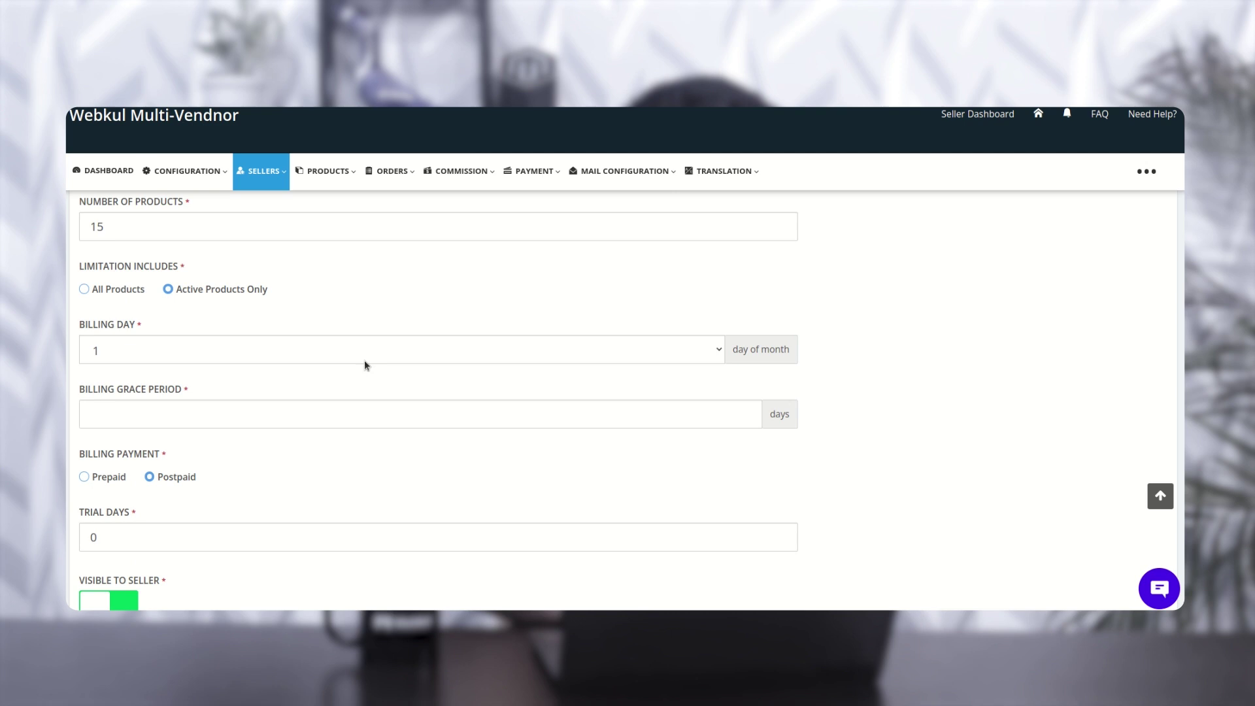
click(292, 411)
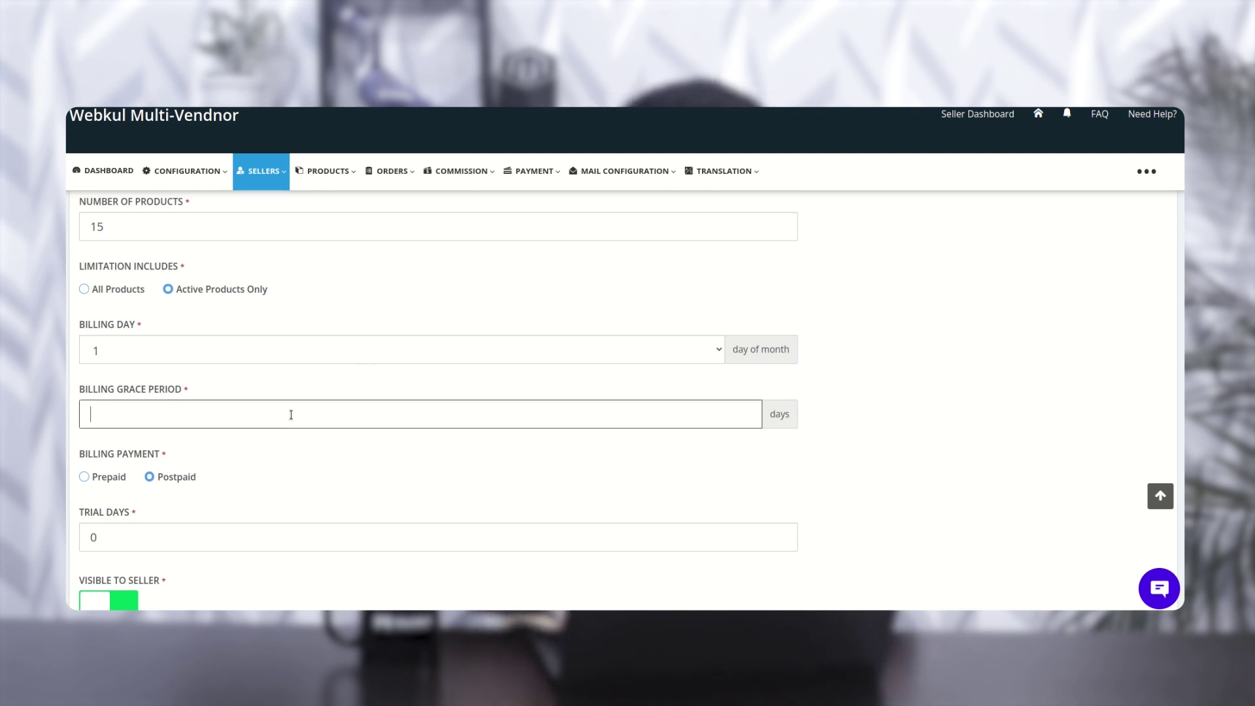
text(2)
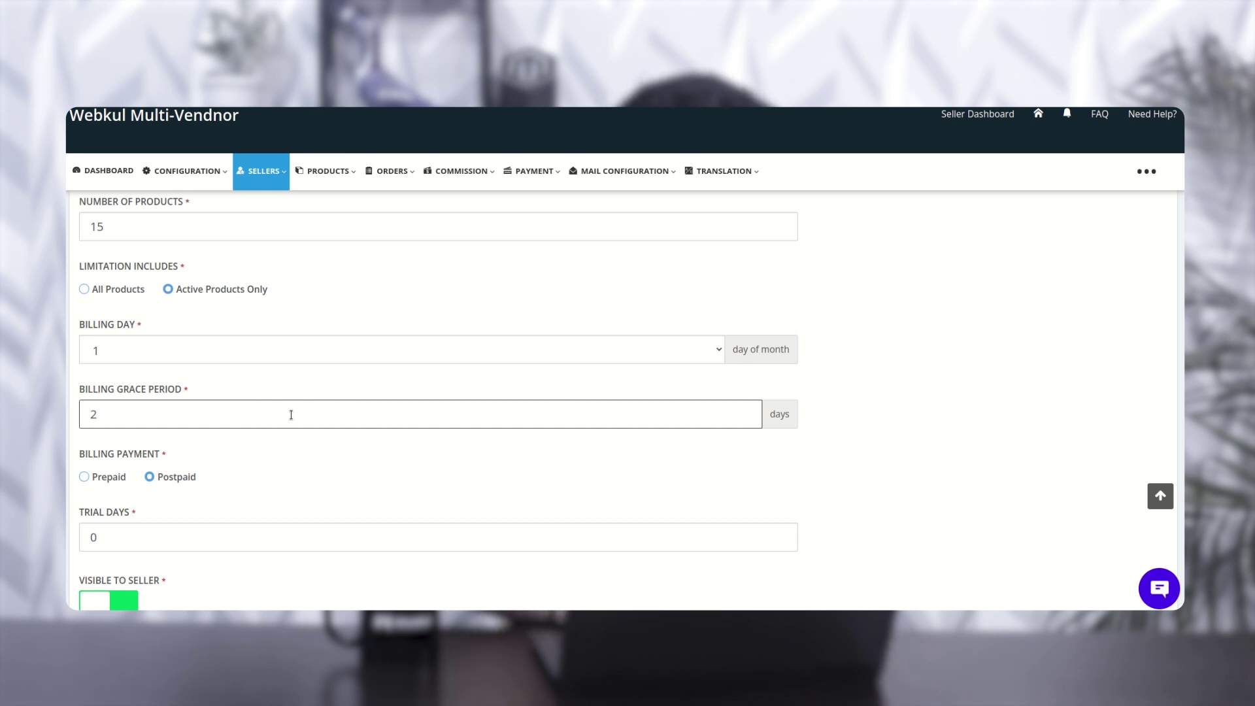
scroll(291, 414, down, 2)
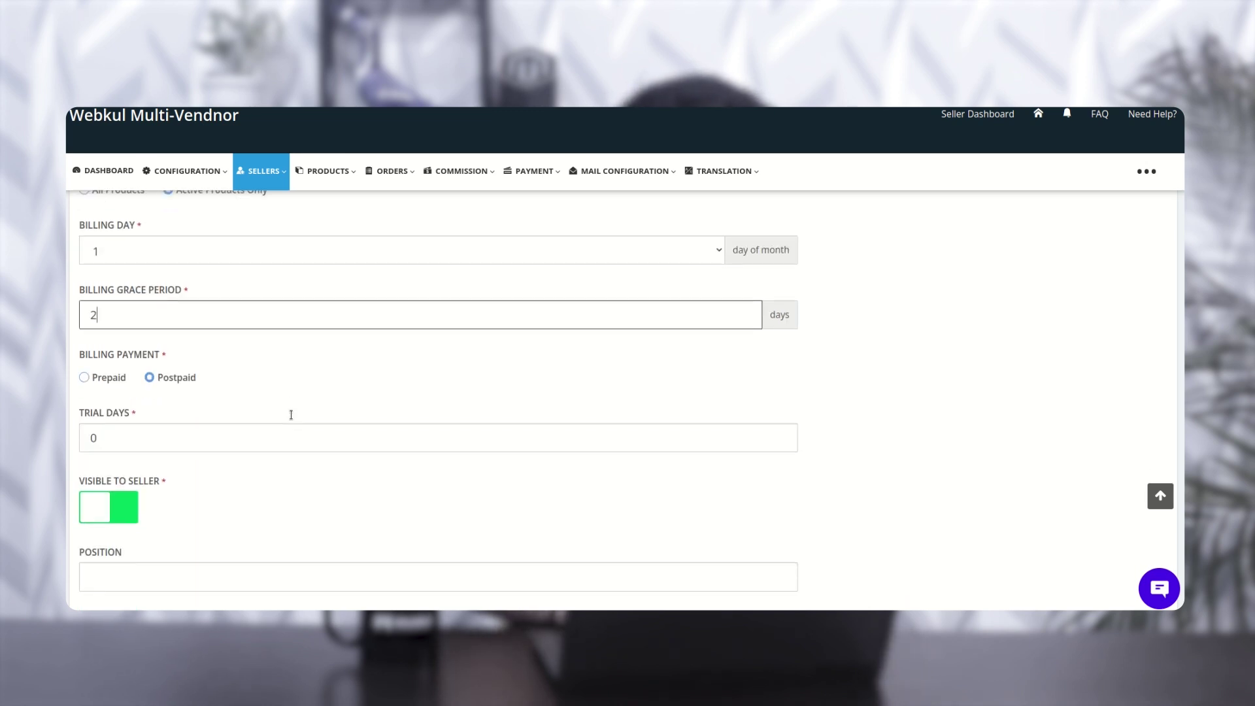
click(84, 377)
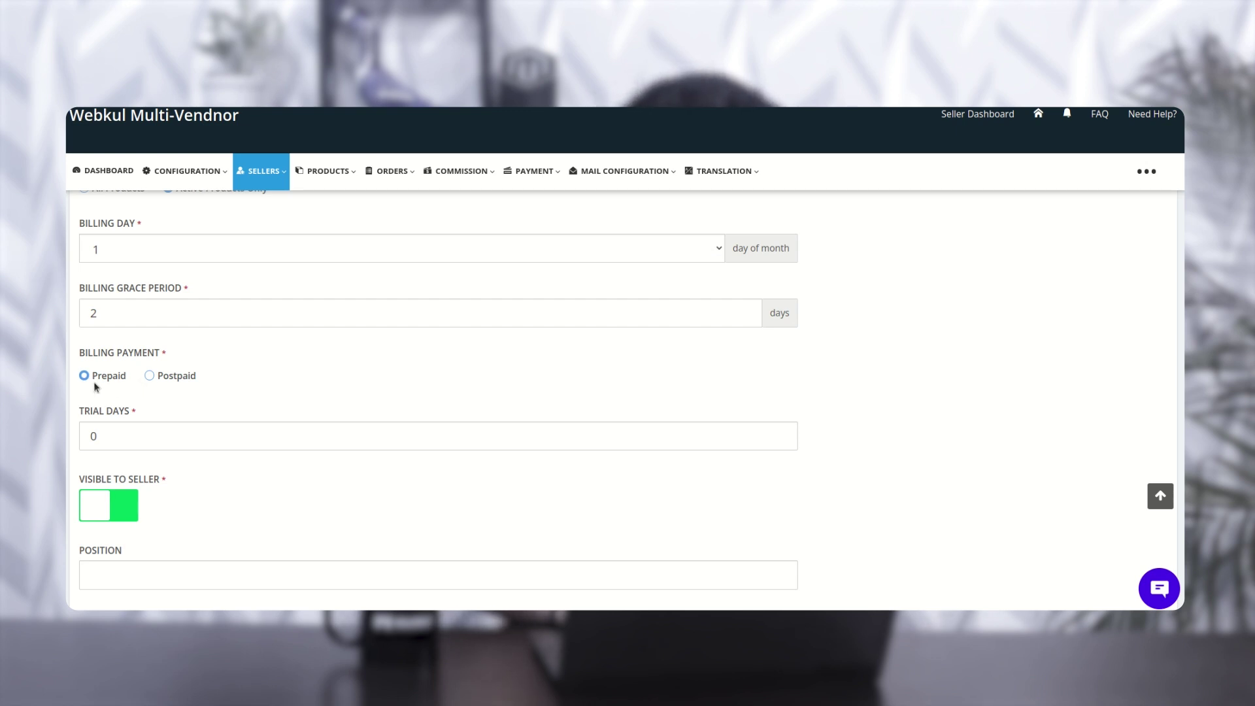
scroll(200, 410, down, 1)
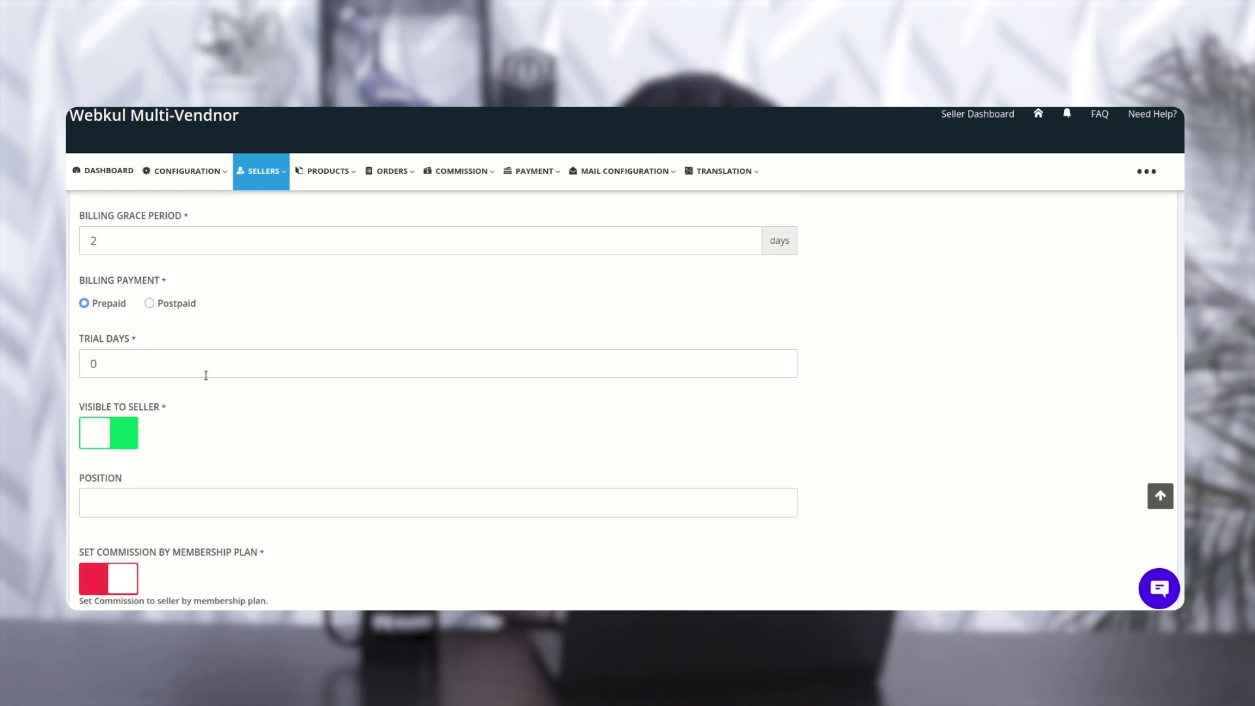
Step: Set Trial Days to 2 and Position to 2, and enable Set Commission by Membership Plan
click(208, 372)
key(BackSpace)
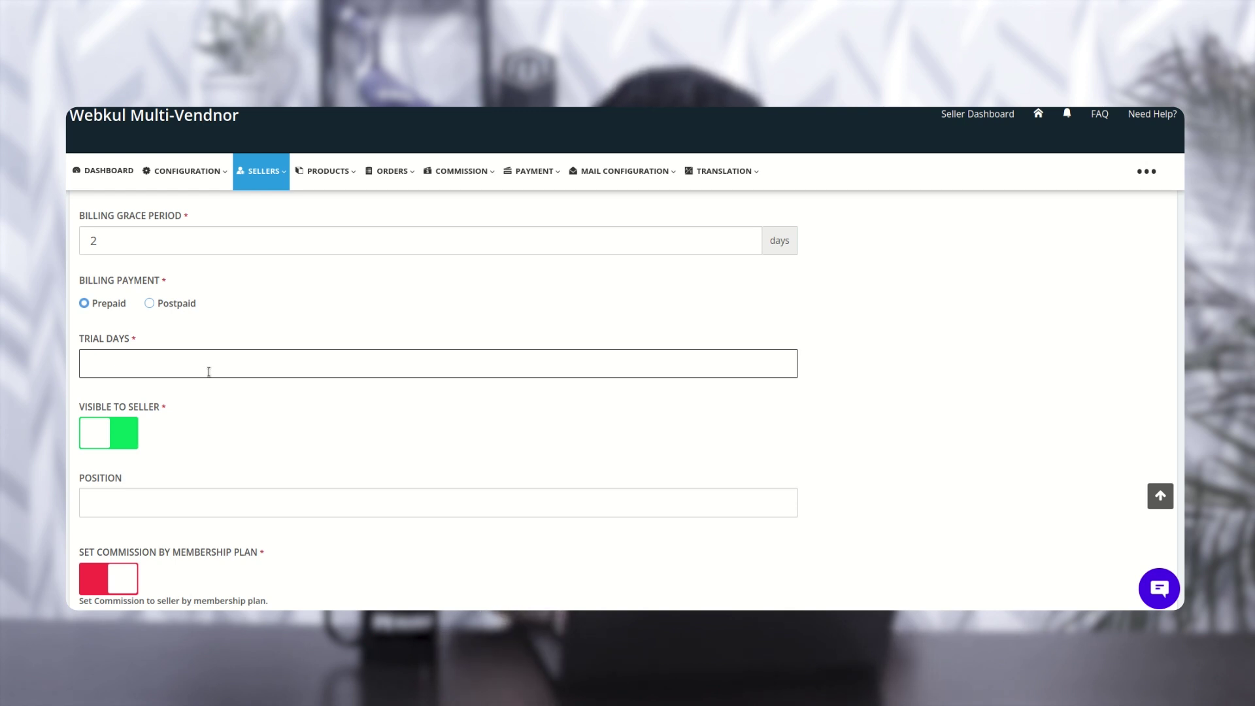
text(2)
scroll(208, 372, down, 1)
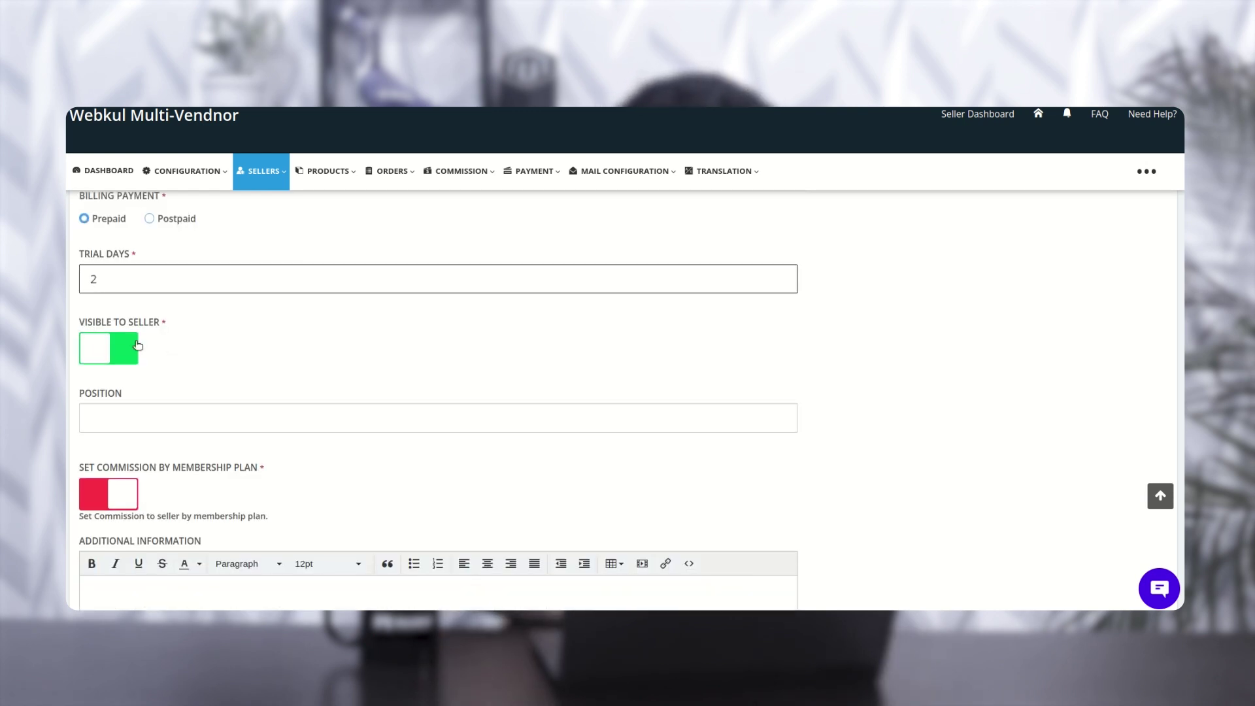
click(169, 420)
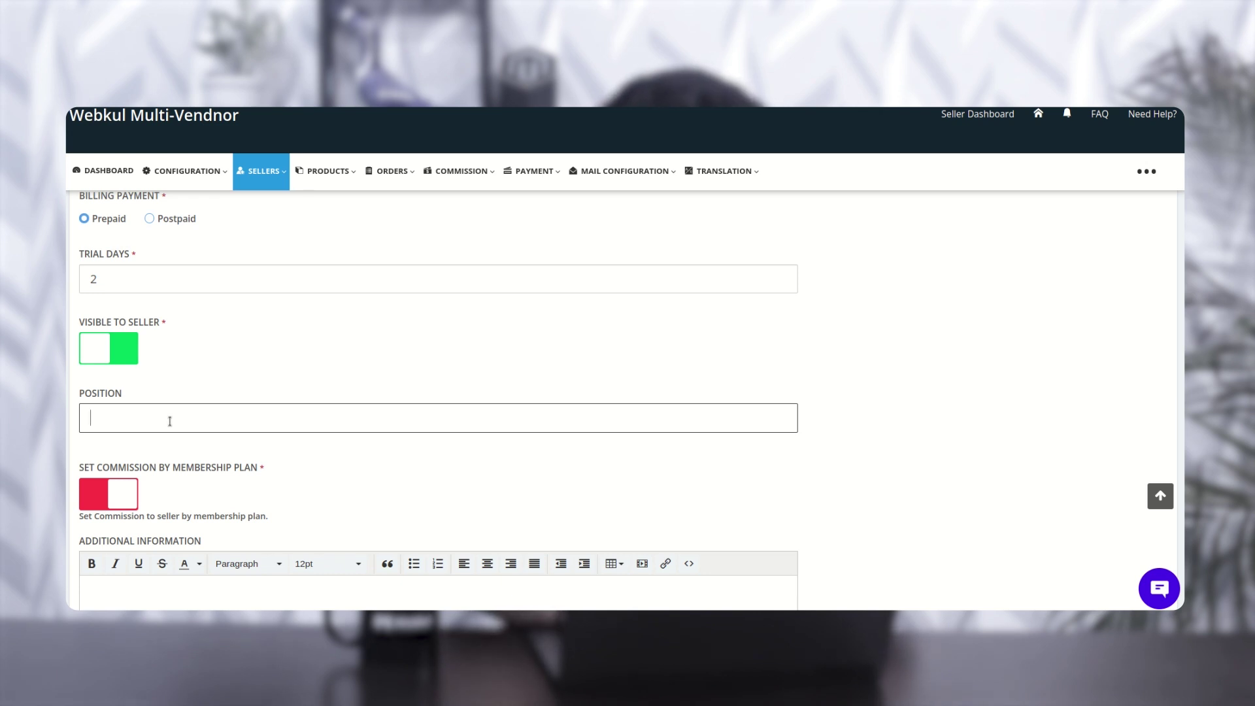
text(2)
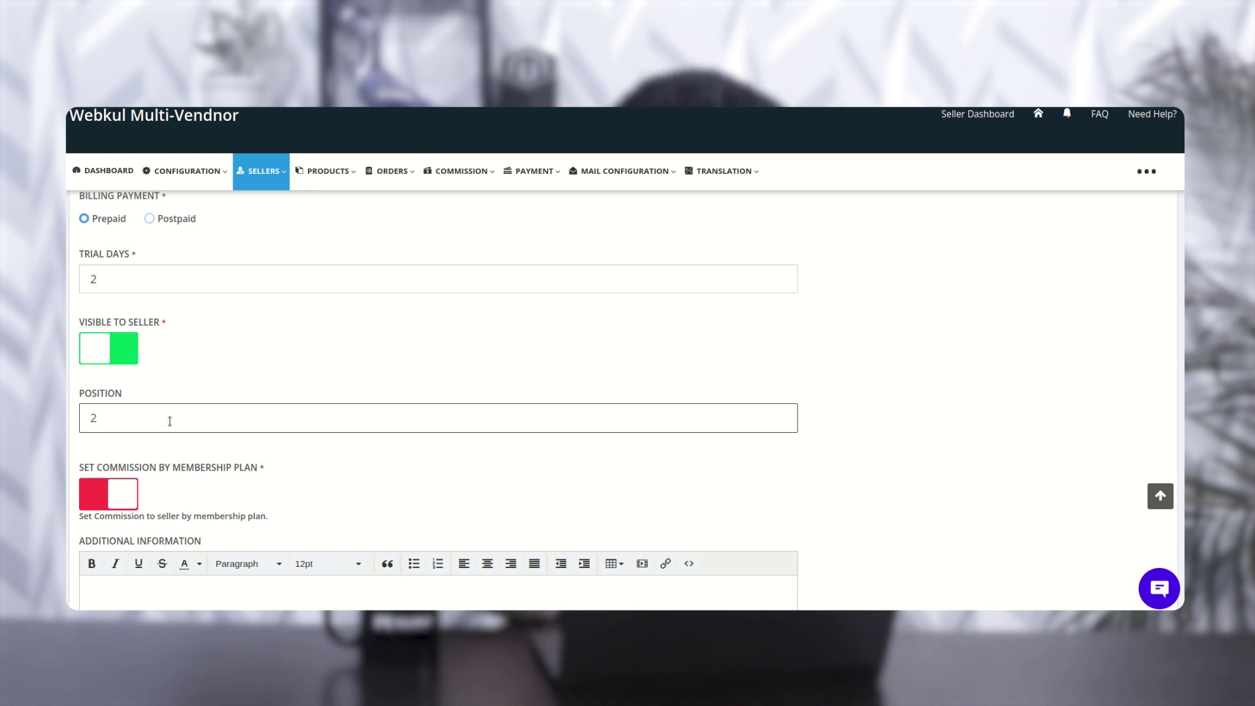
scroll(308, 464, down, 2)
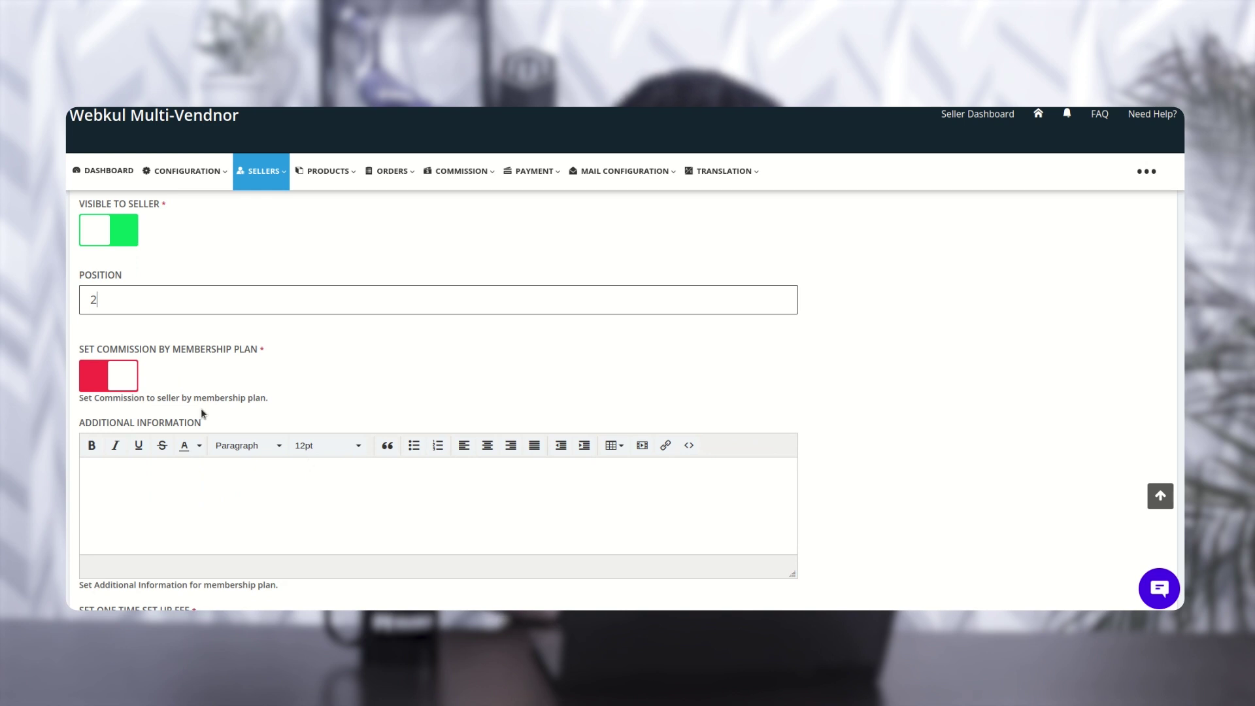
click(118, 379)
scroll(225, 393, down, 1)
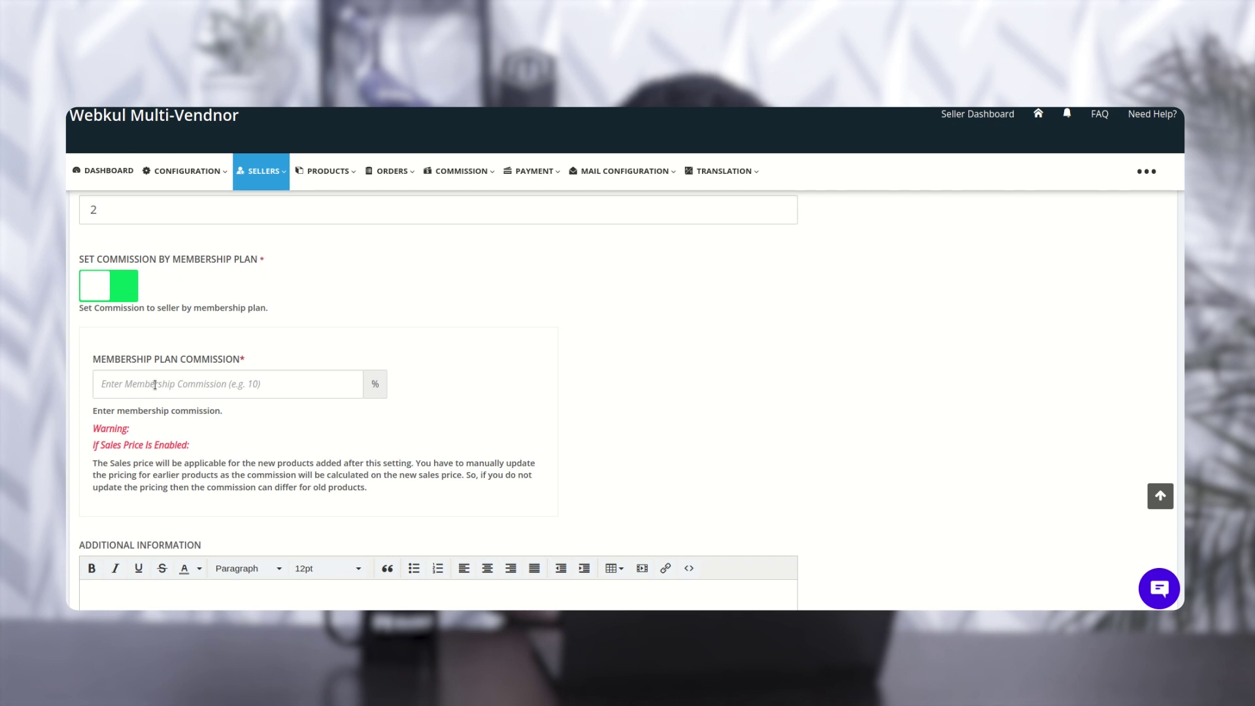
click(327, 384)
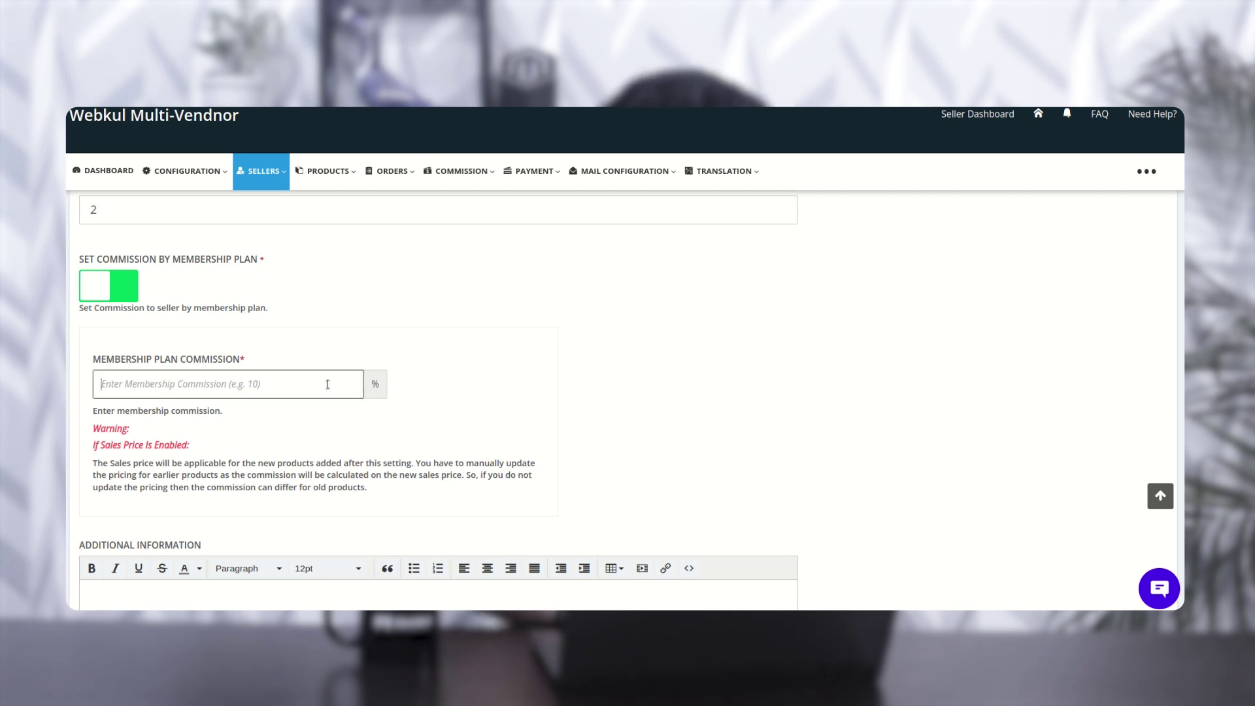
scroll(327, 384, down, 1)
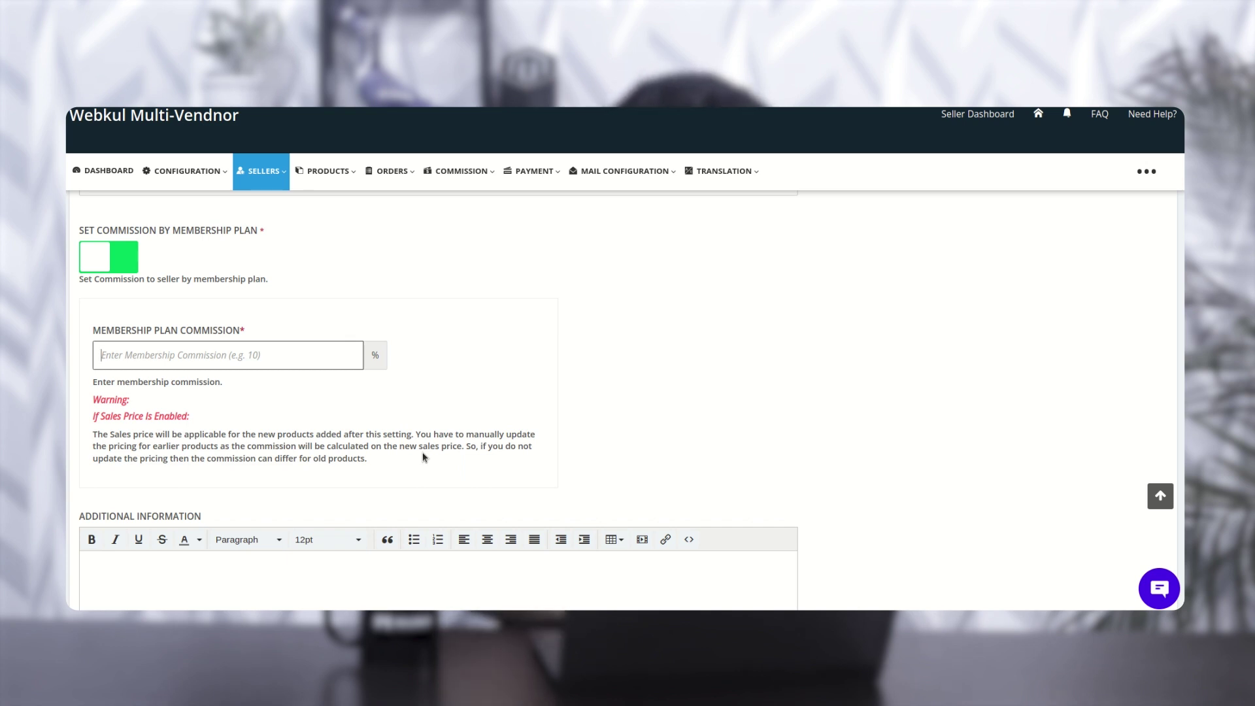
scroll(422, 454, down, 3)
Step: Type 'Tset plan' as the additional information and correct it to 'Test plan'
click(338, 380)
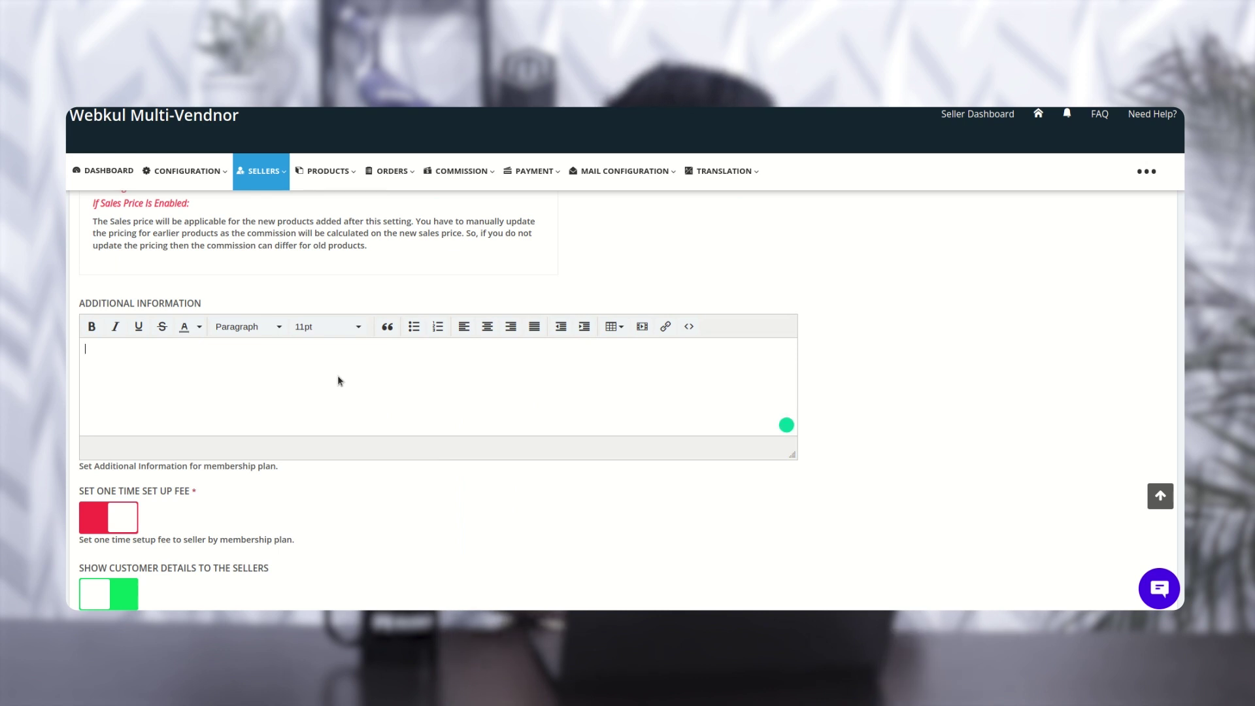
text(T)
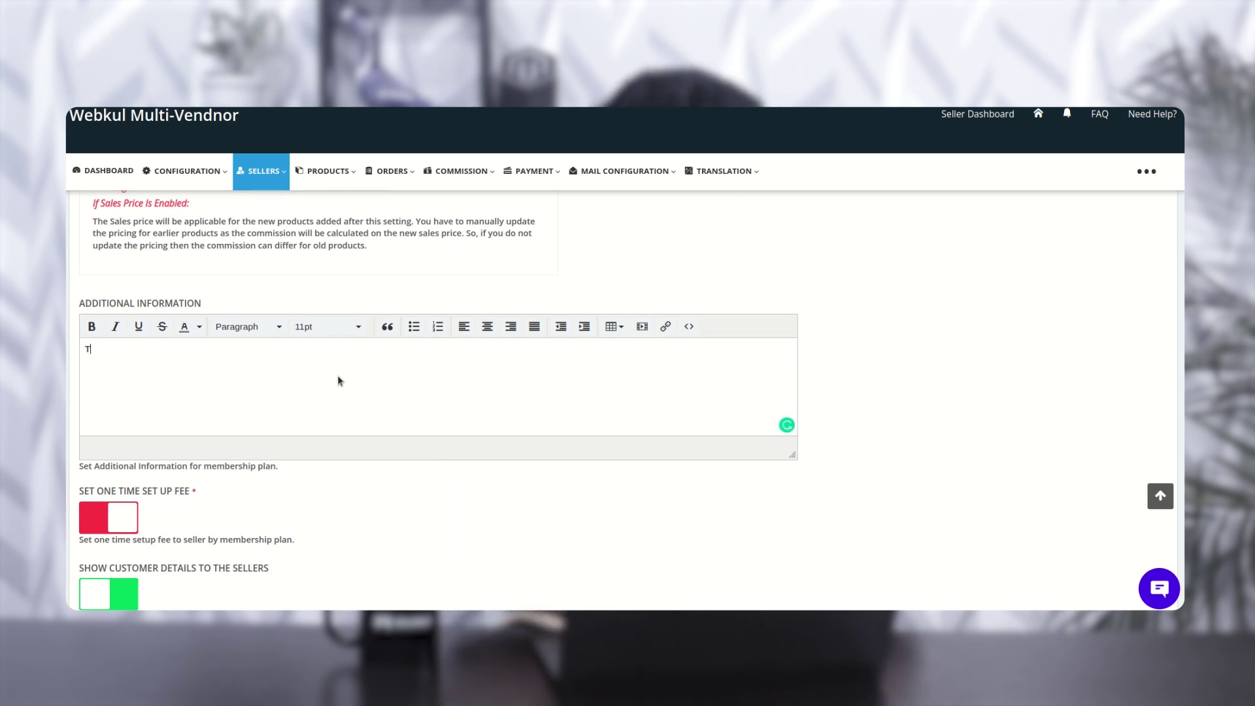
text(set plan)
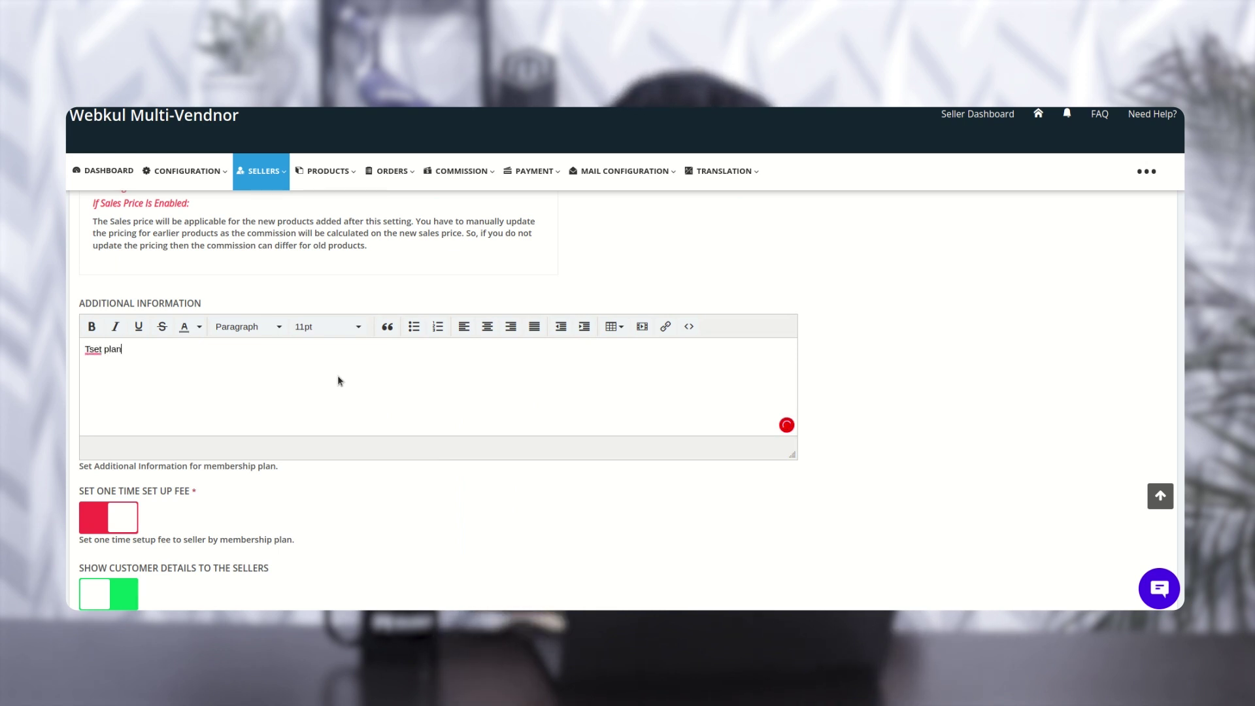
scroll(338, 381, down, 1)
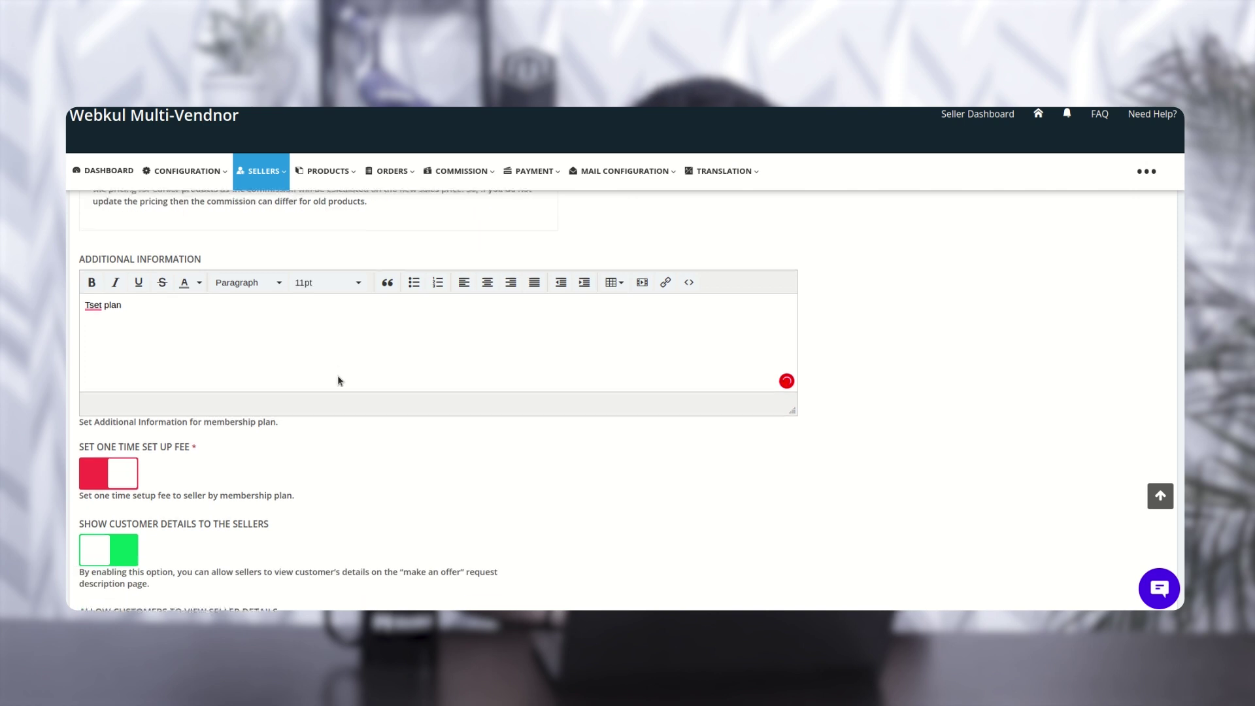
click(93, 302)
click(99, 322)
Step: Switch the Set Commission by Membership Plan toggle off again
scroll(189, 328, down, 1)
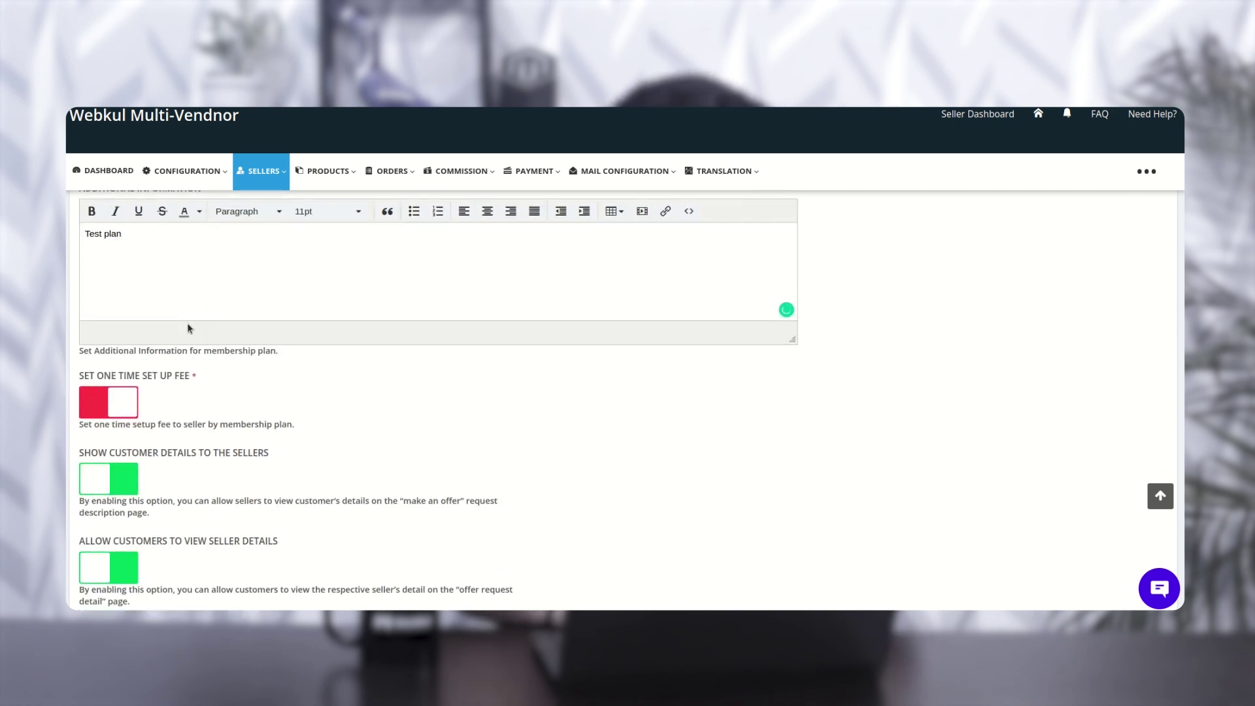
scroll(214, 354, up, 5)
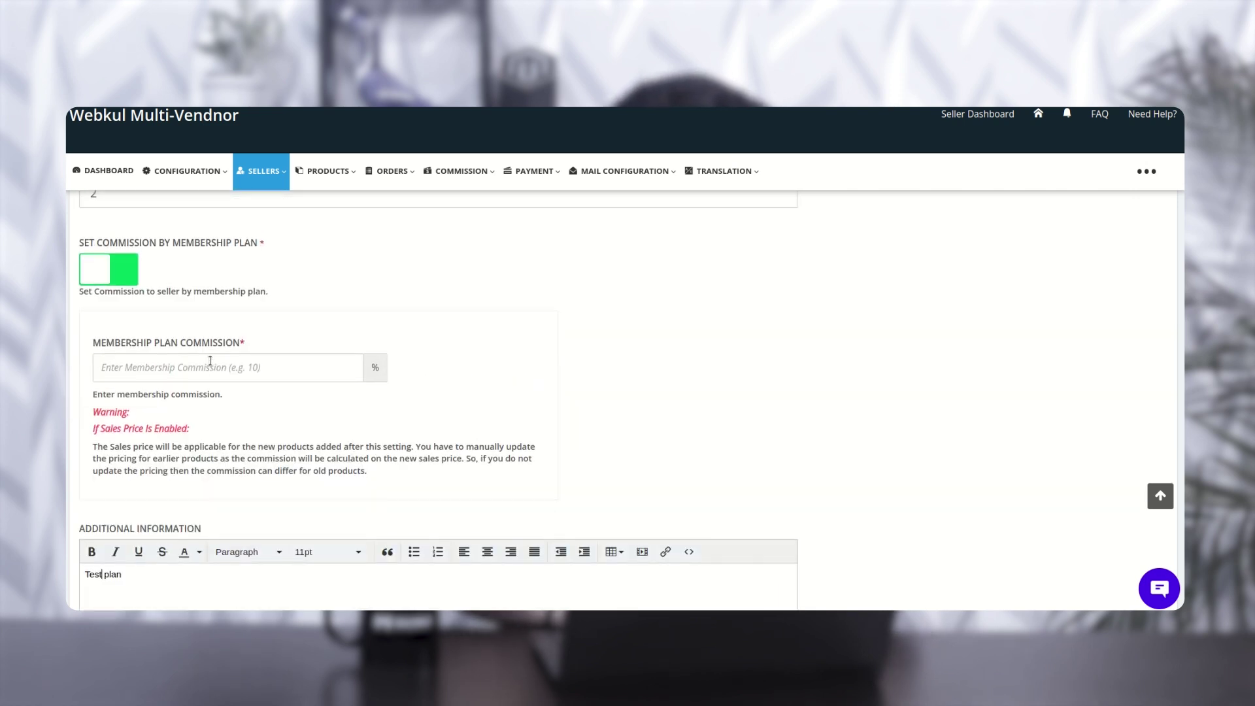
click(132, 278)
scroll(241, 306, down, 2)
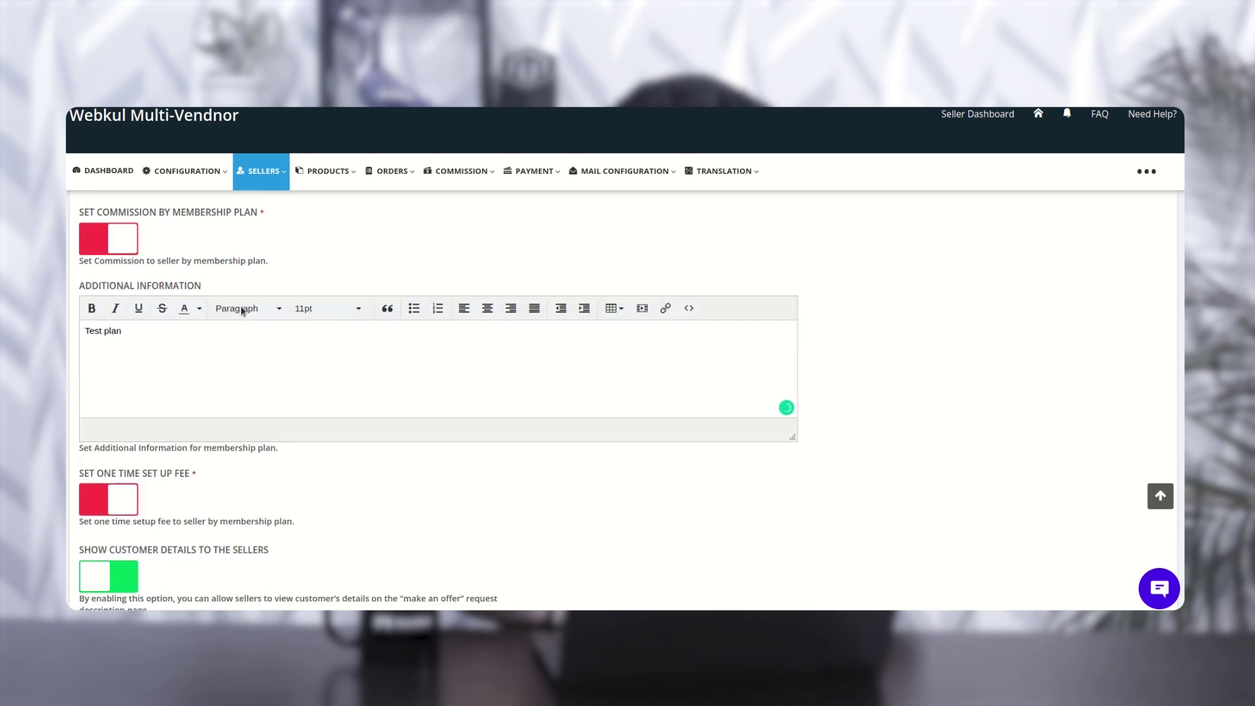
scroll(241, 306, down, 2)
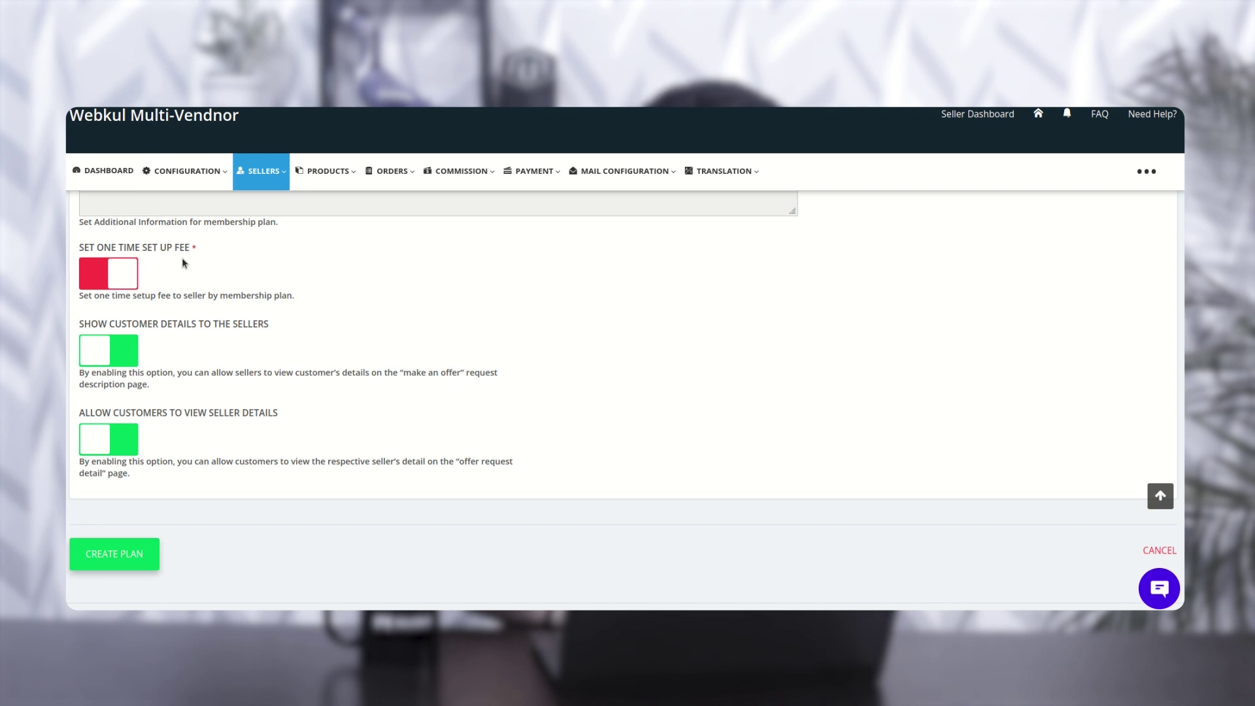
click(130, 276)
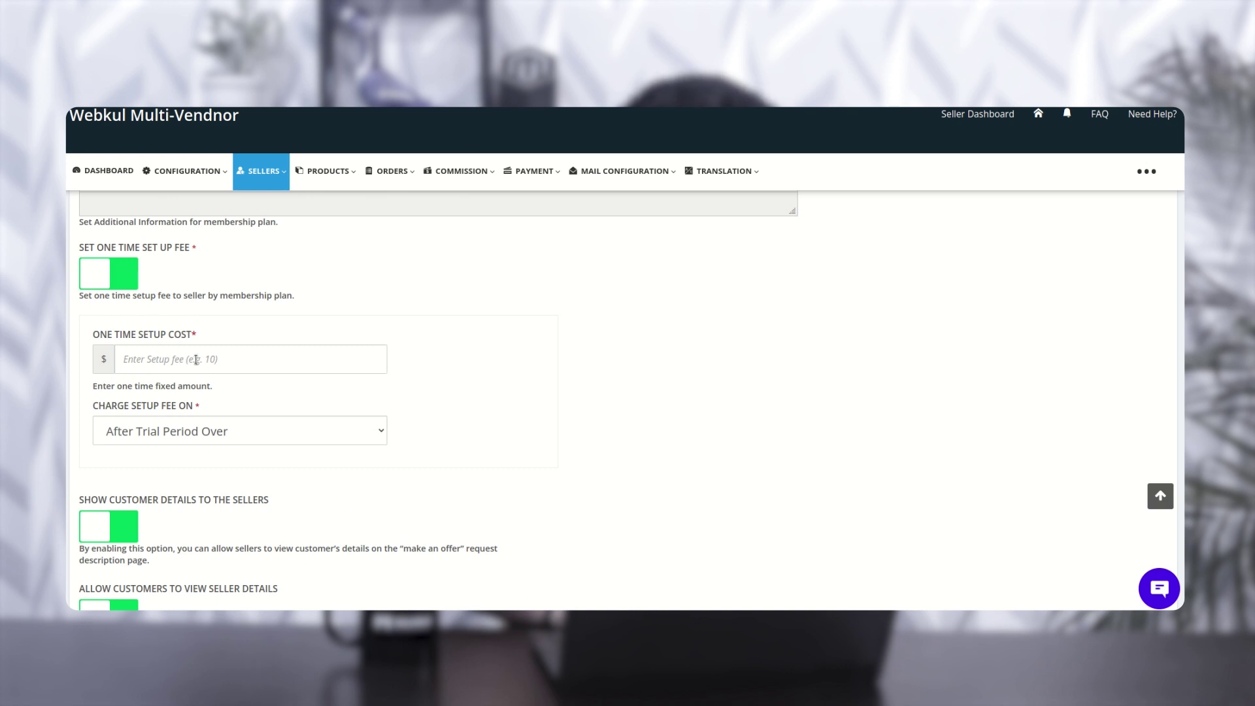
click(260, 439)
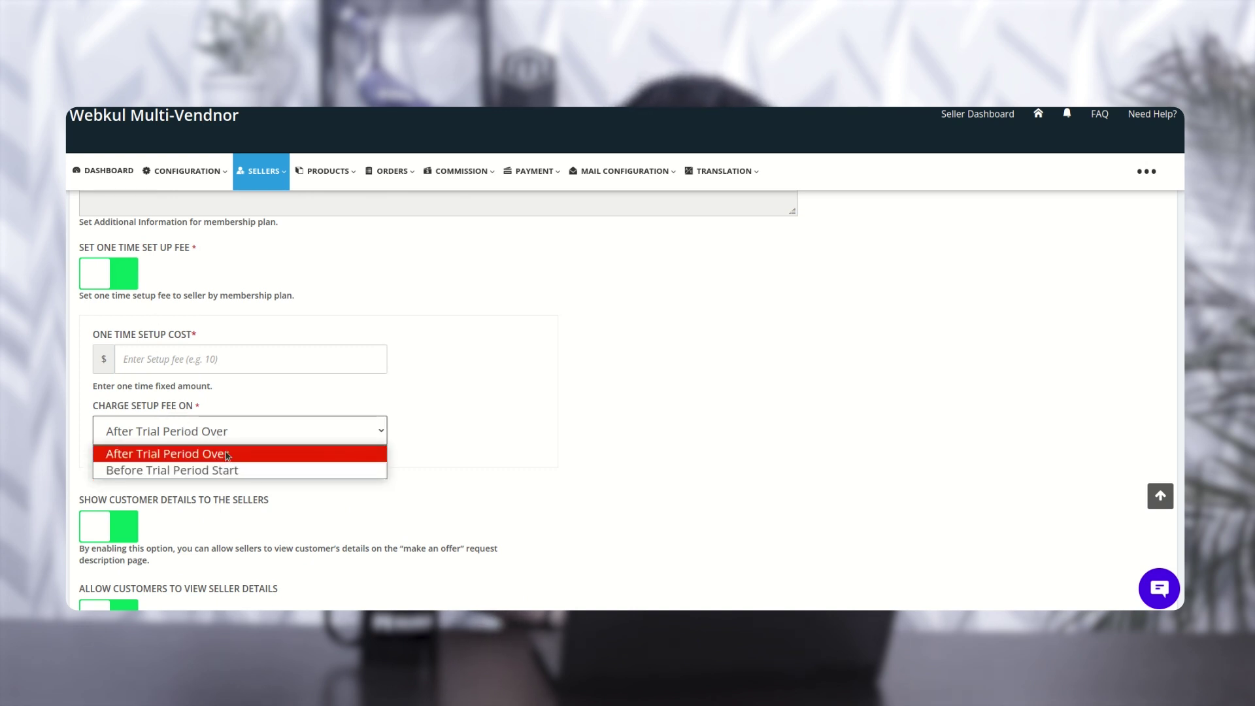
click(137, 287)
click(123, 274)
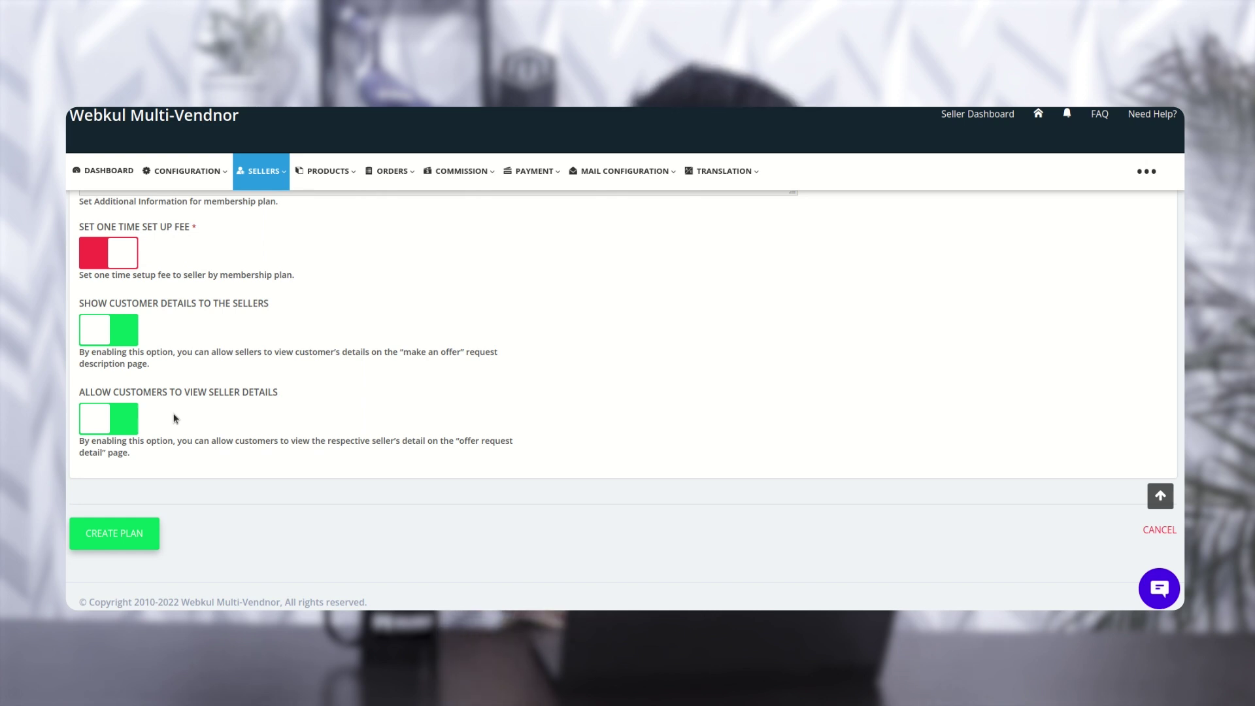
Step: Review the completed Test plan A form and save it with Create Plan
scroll(370, 377, up, 10)
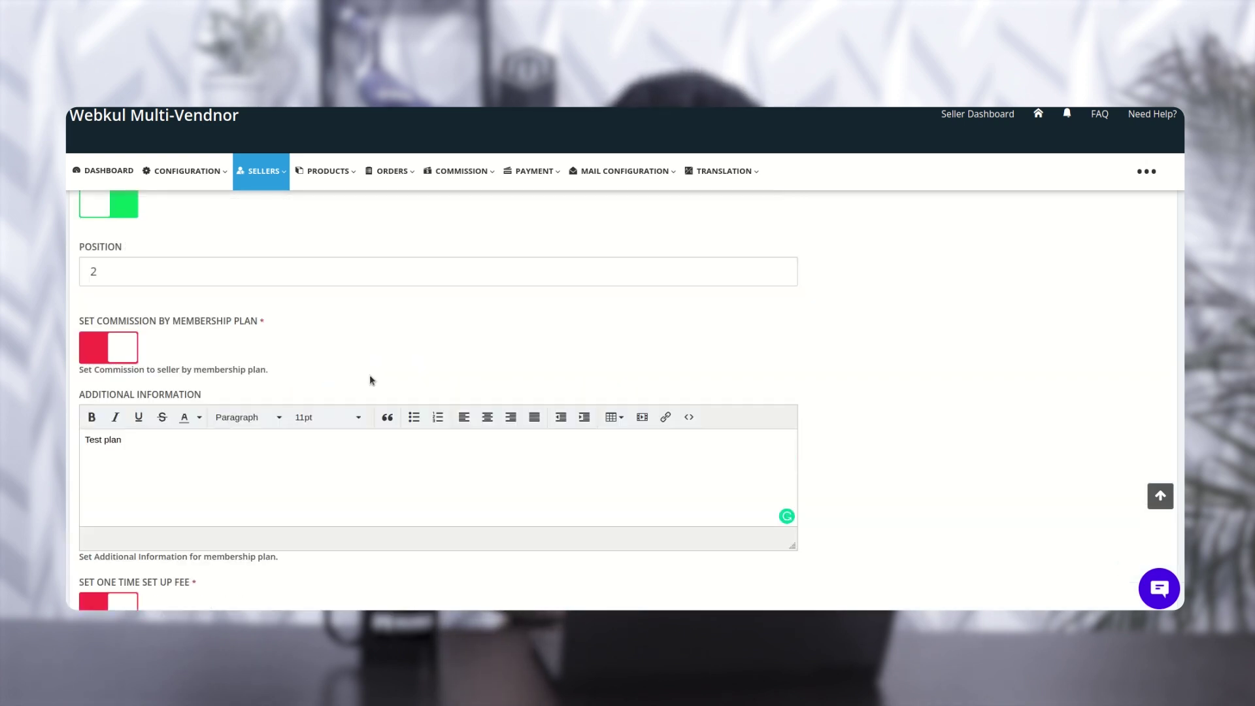
scroll(370, 381, up, 3)
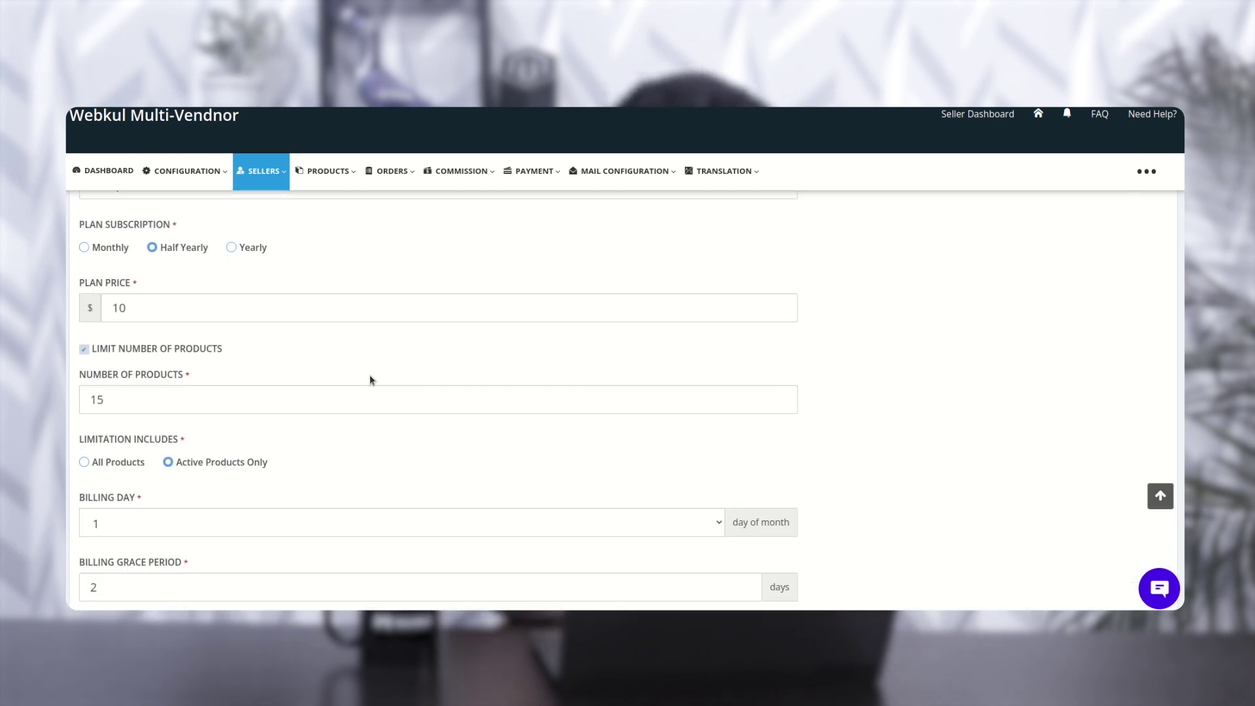
scroll(370, 380, down, 5)
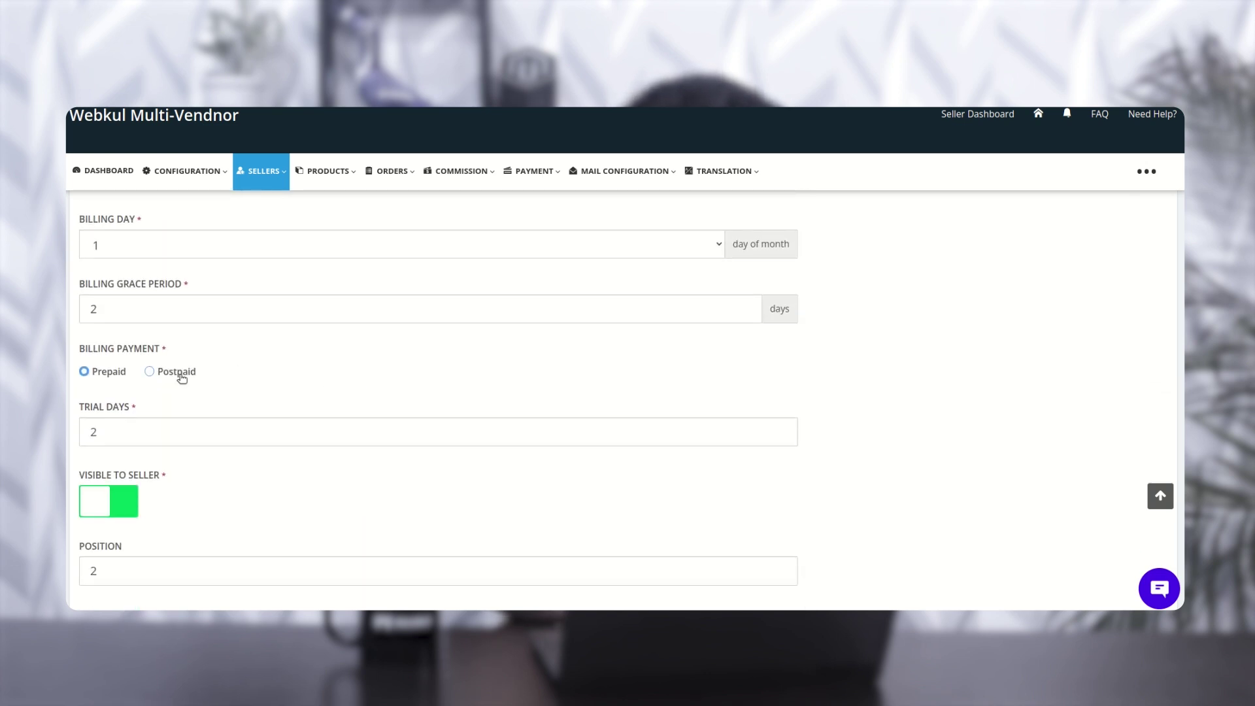
scroll(252, 389, down, 10)
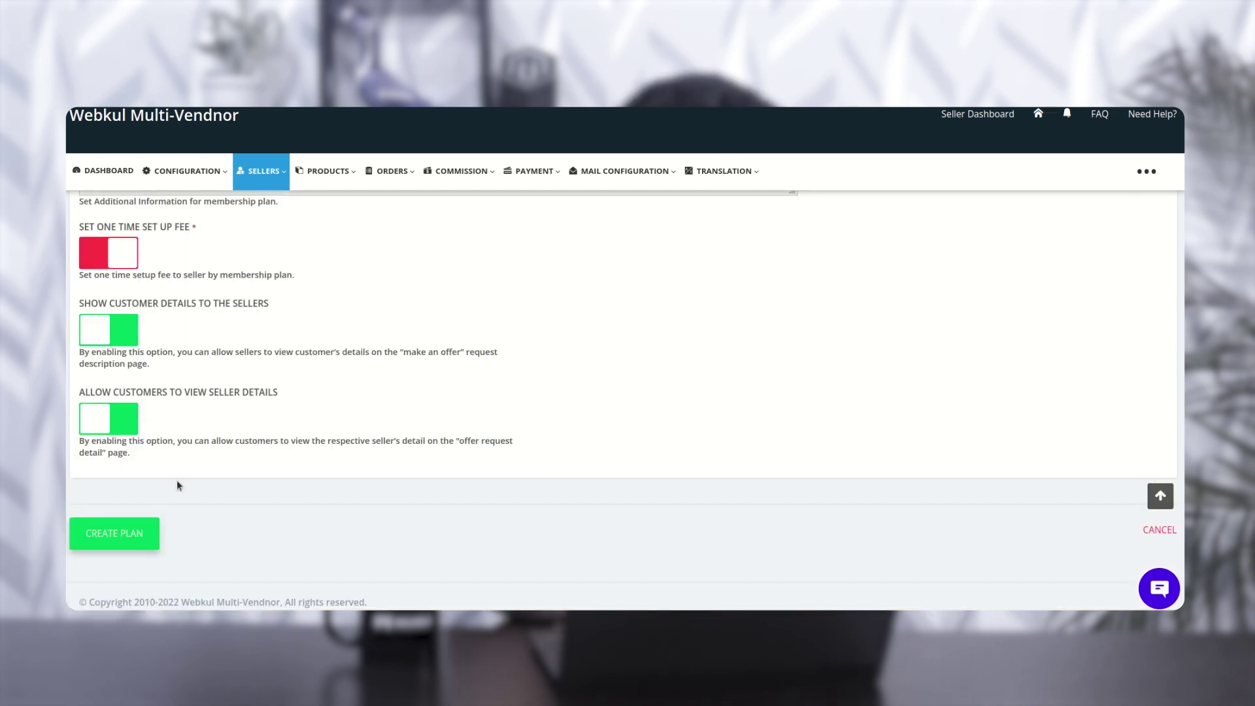
click(150, 539)
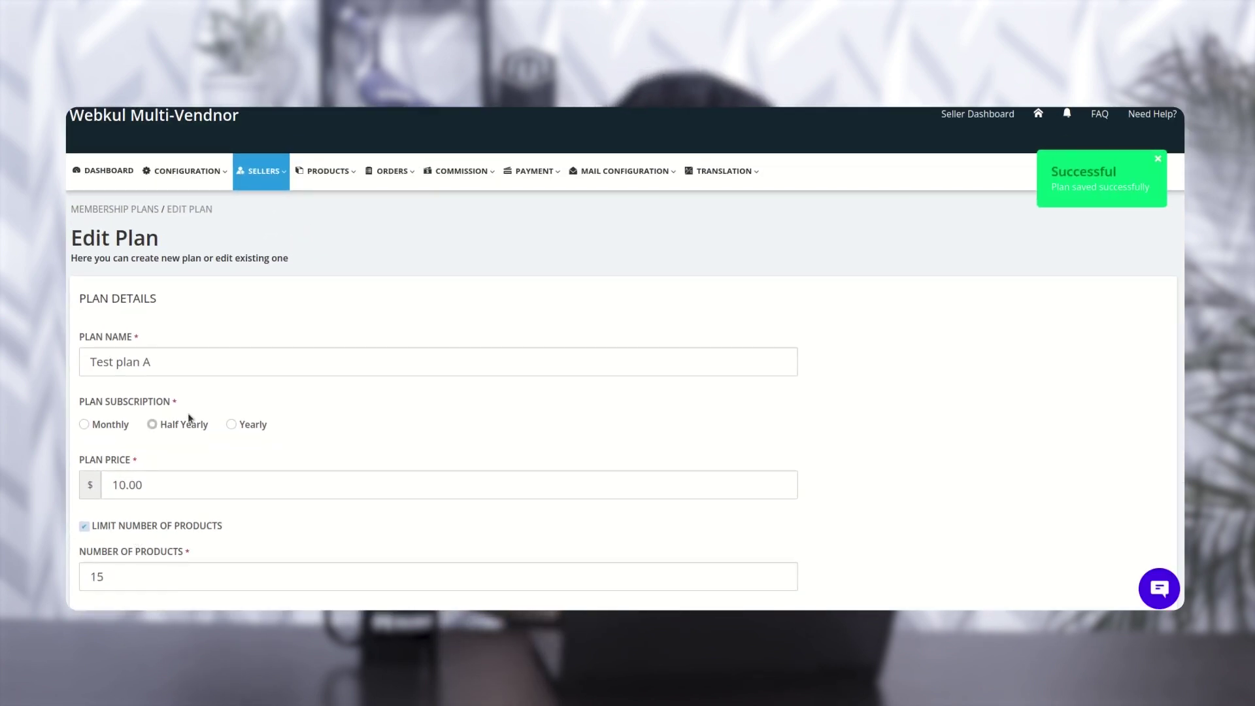
Step: Return to Sellers > Membership Plans and check the Test plan A row
click(102, 210)
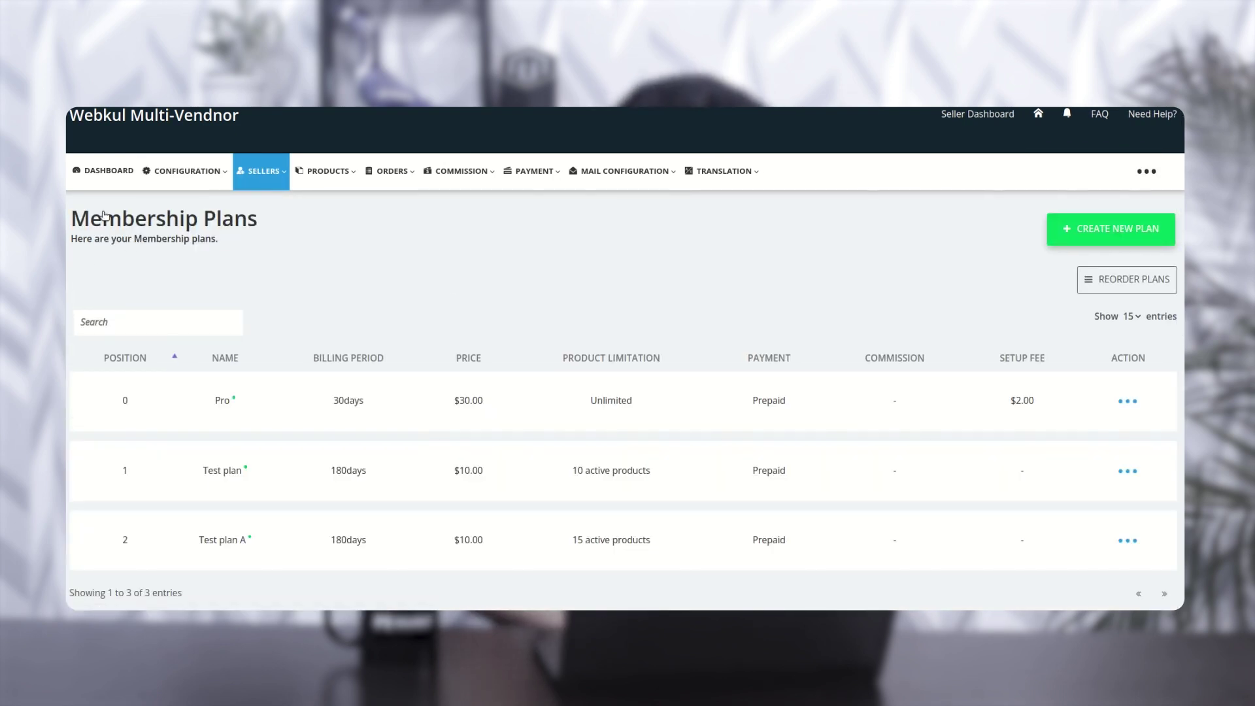
scroll(296, 287, down, 1)
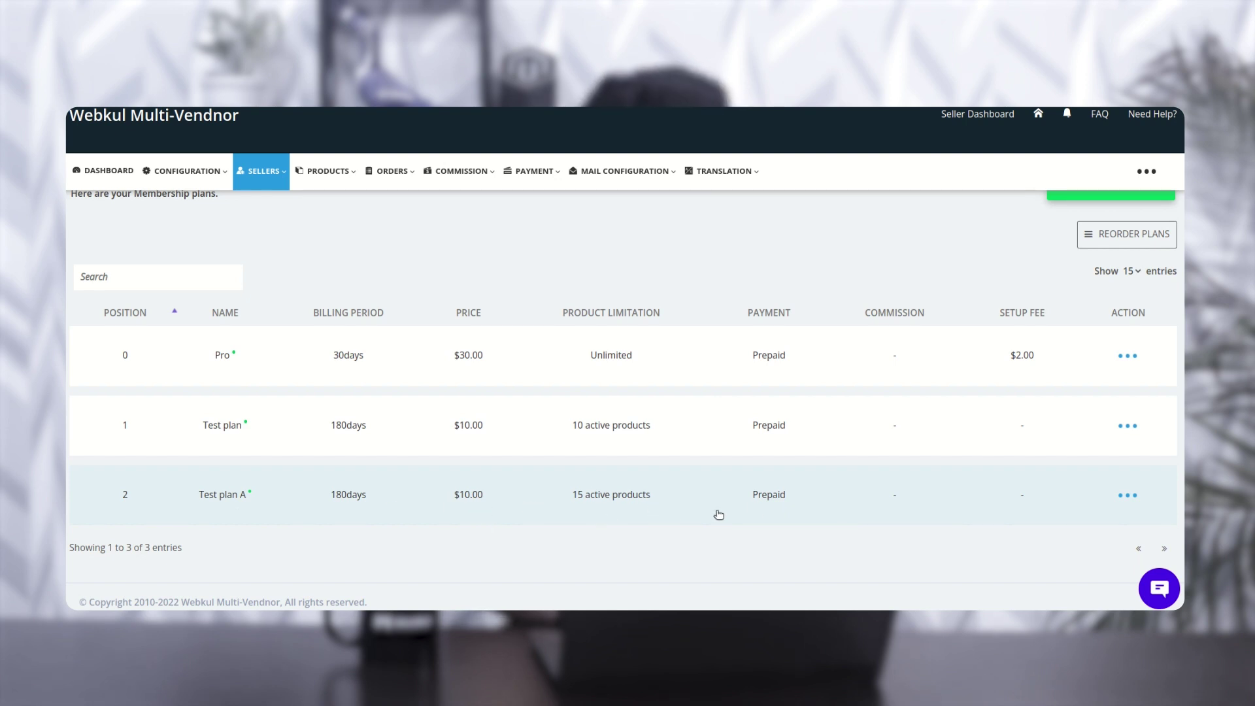
Step: Open Test plan A's action menu and dismiss it without changes
click(1128, 498)
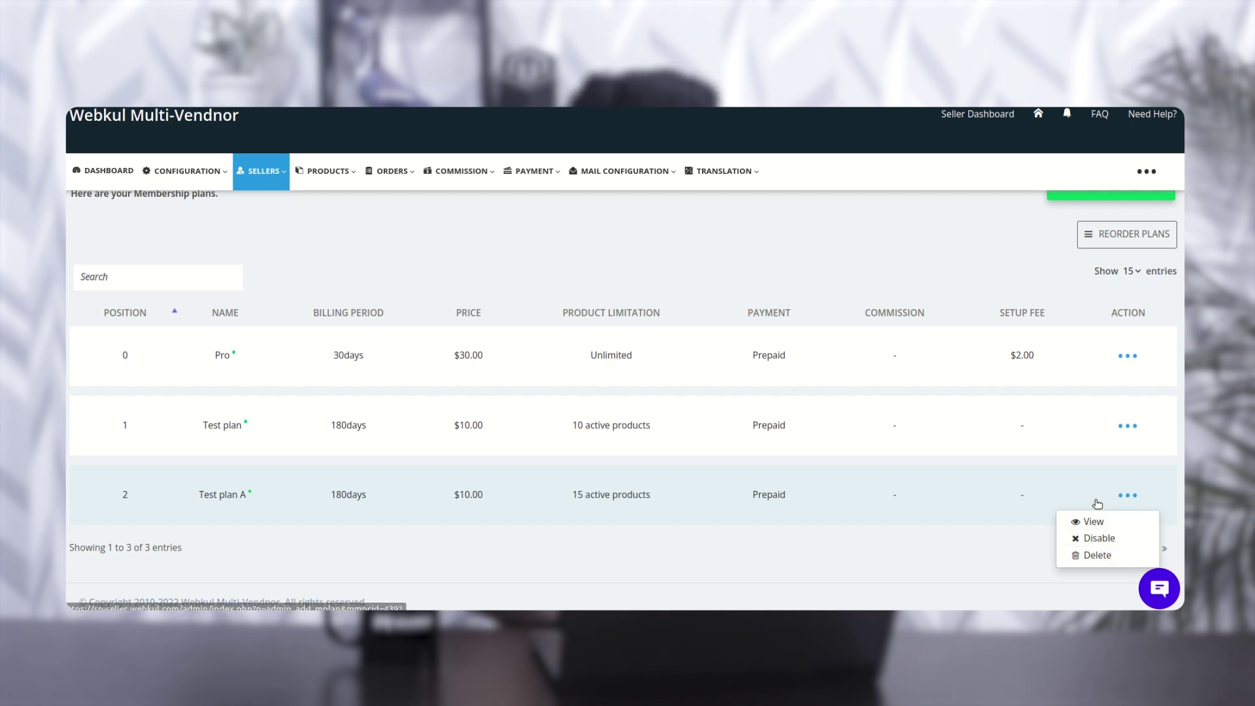
click(1029, 551)
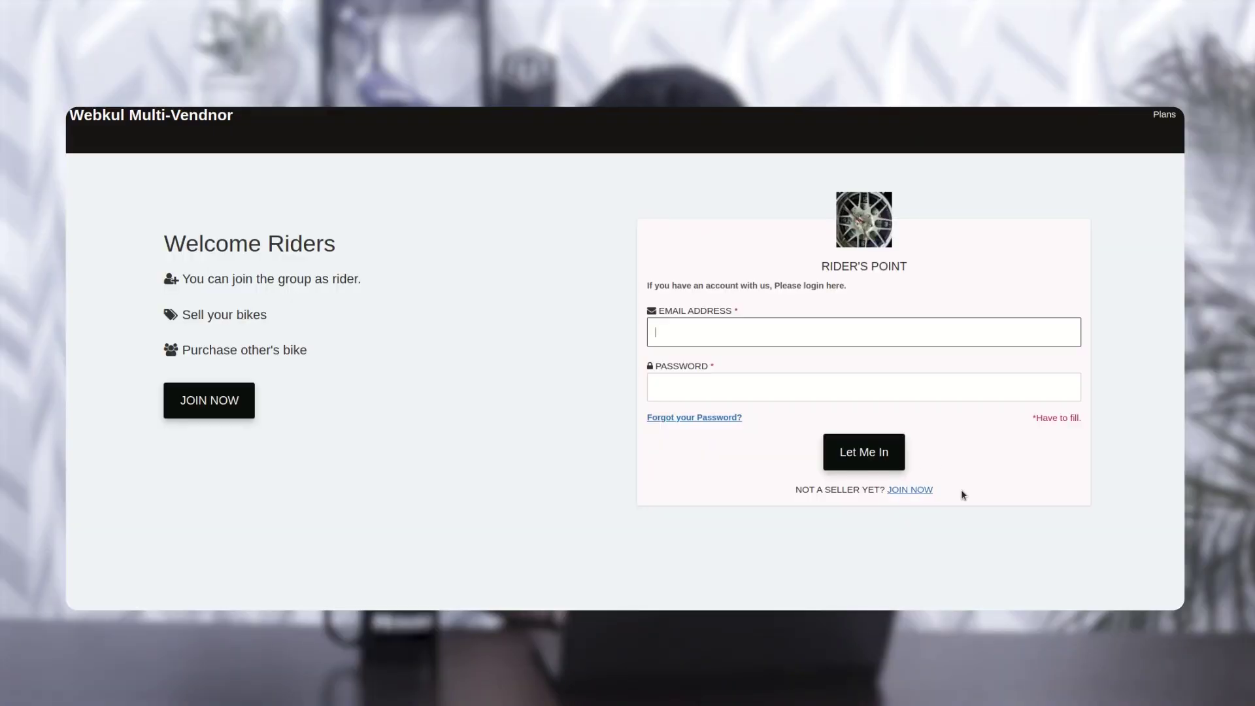
Step: Open the seller signup form and enter the seller's name and shop name 'freeshop'
click(910, 489)
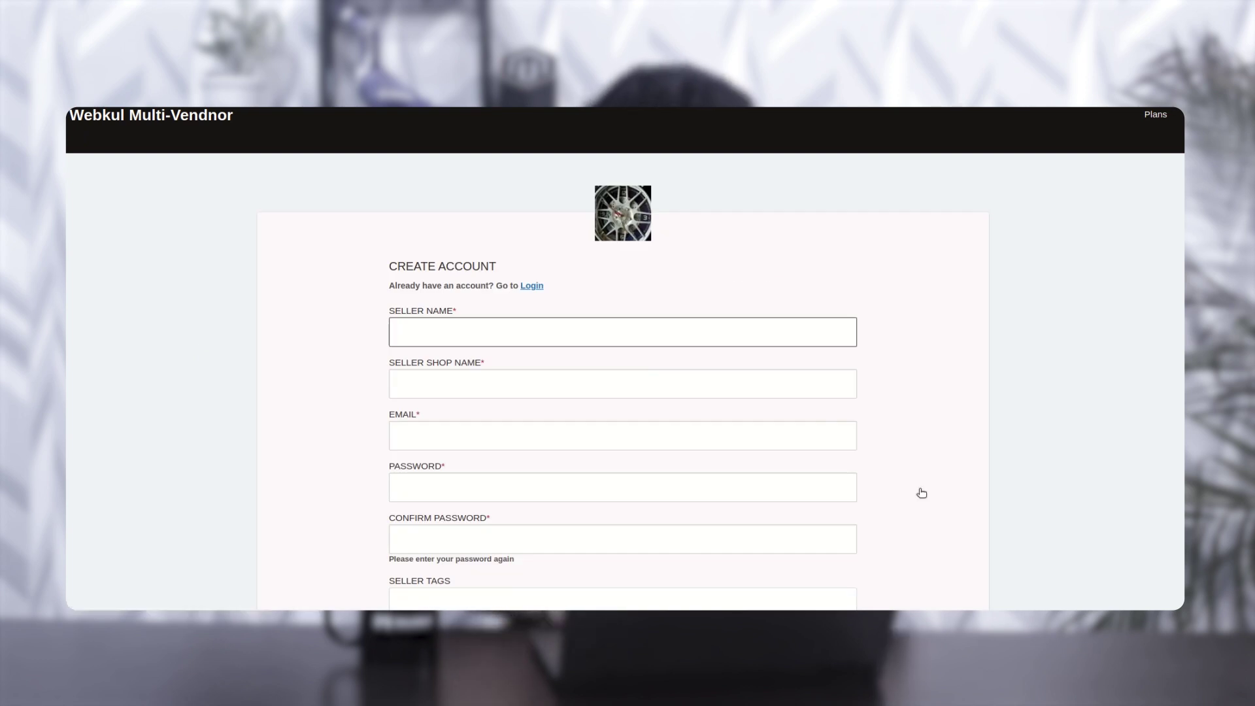
text(JO)
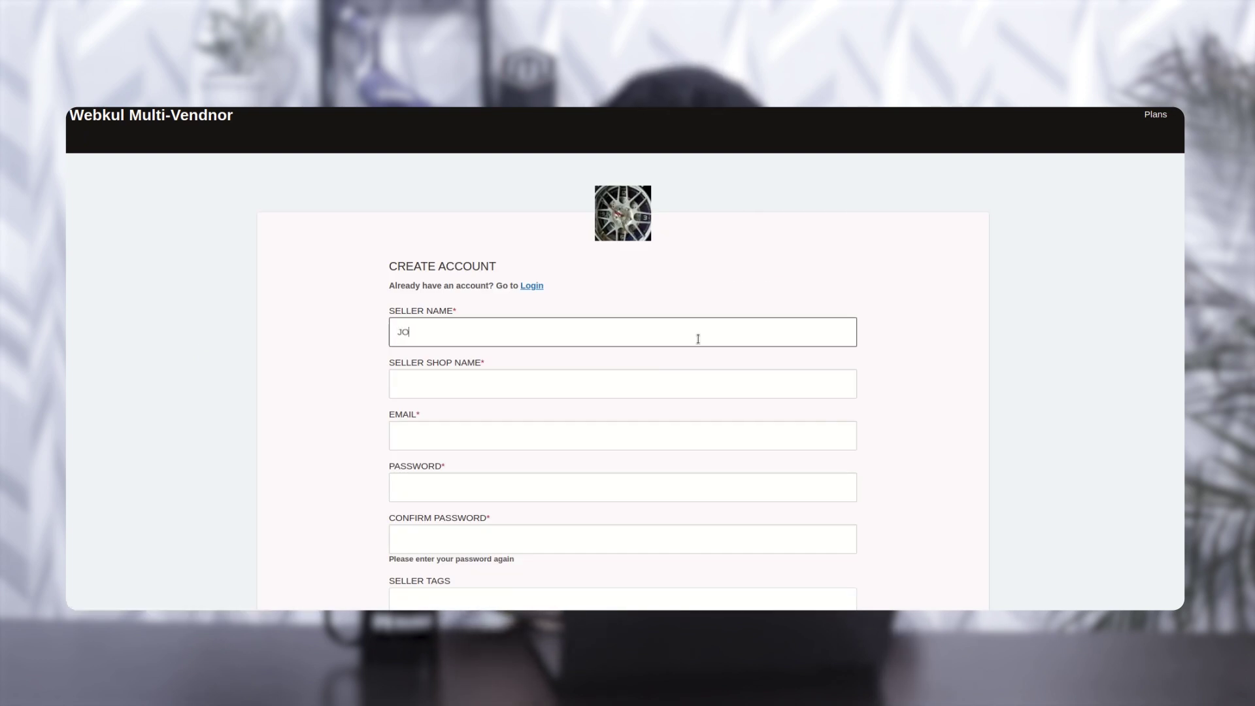
text(H)
key(BackSpace)
key(BackSpace)
key(BackSpace)
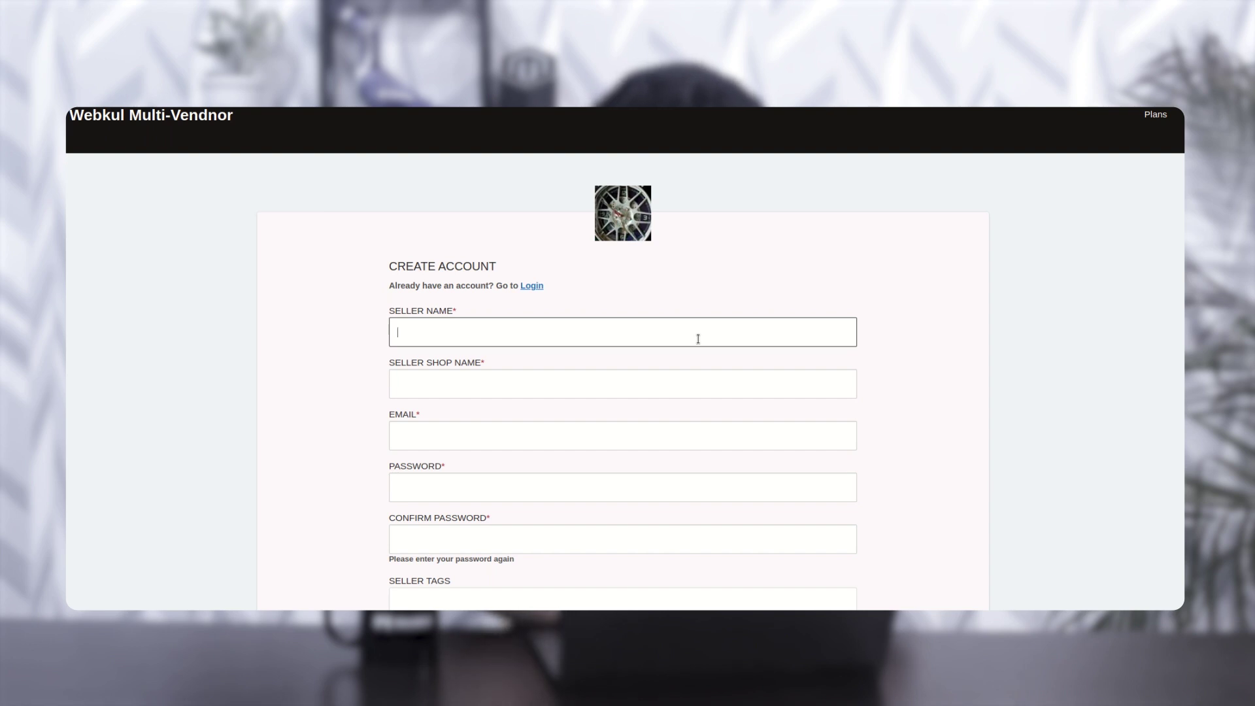
text(Tset)
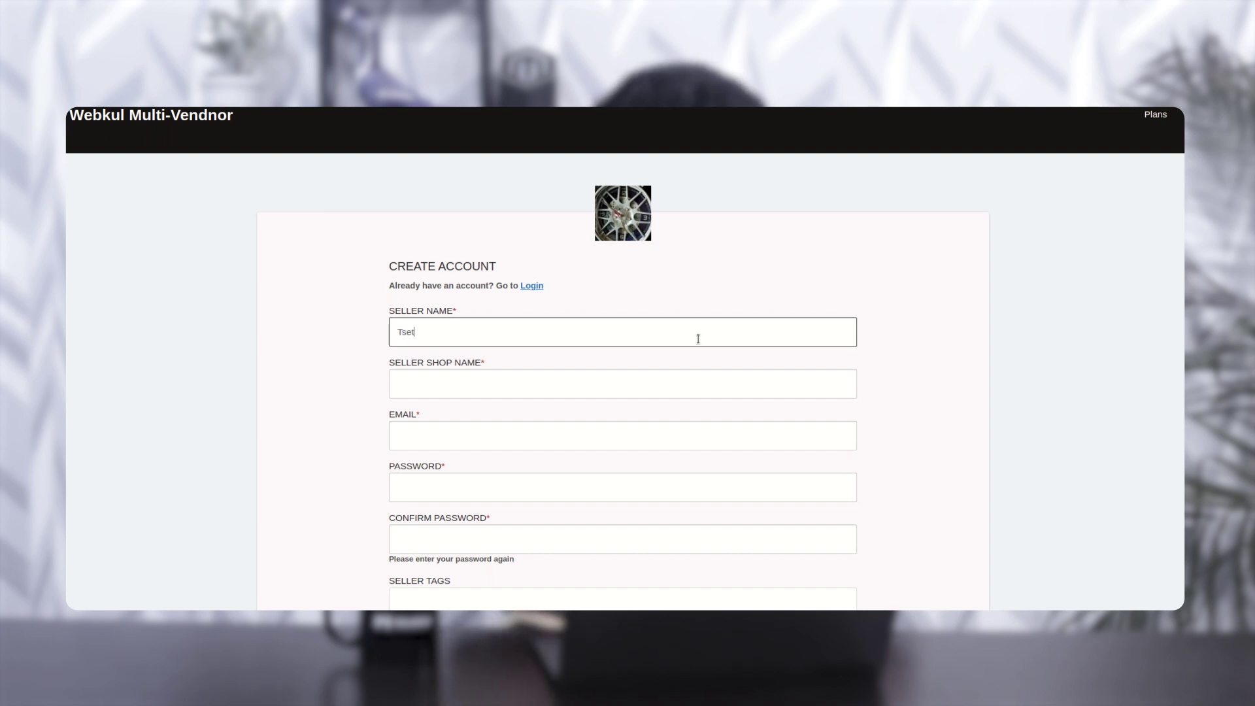
text(s)
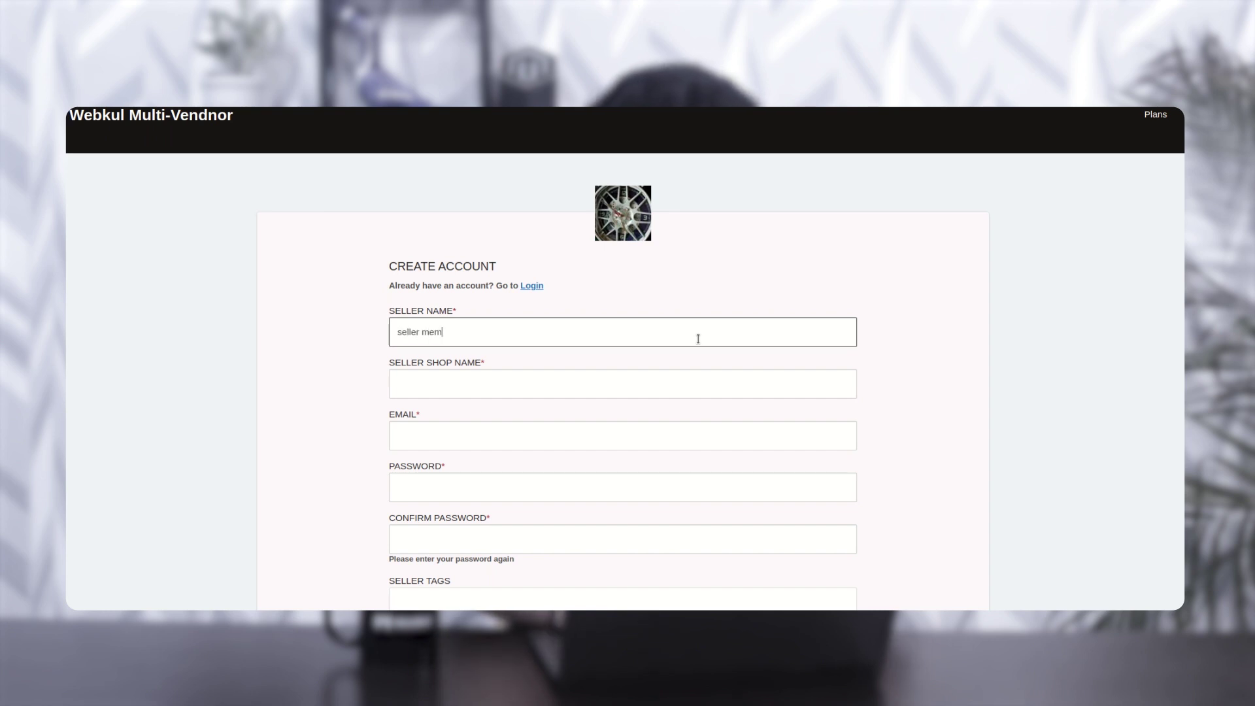
scroll(660, 335, down, 1)
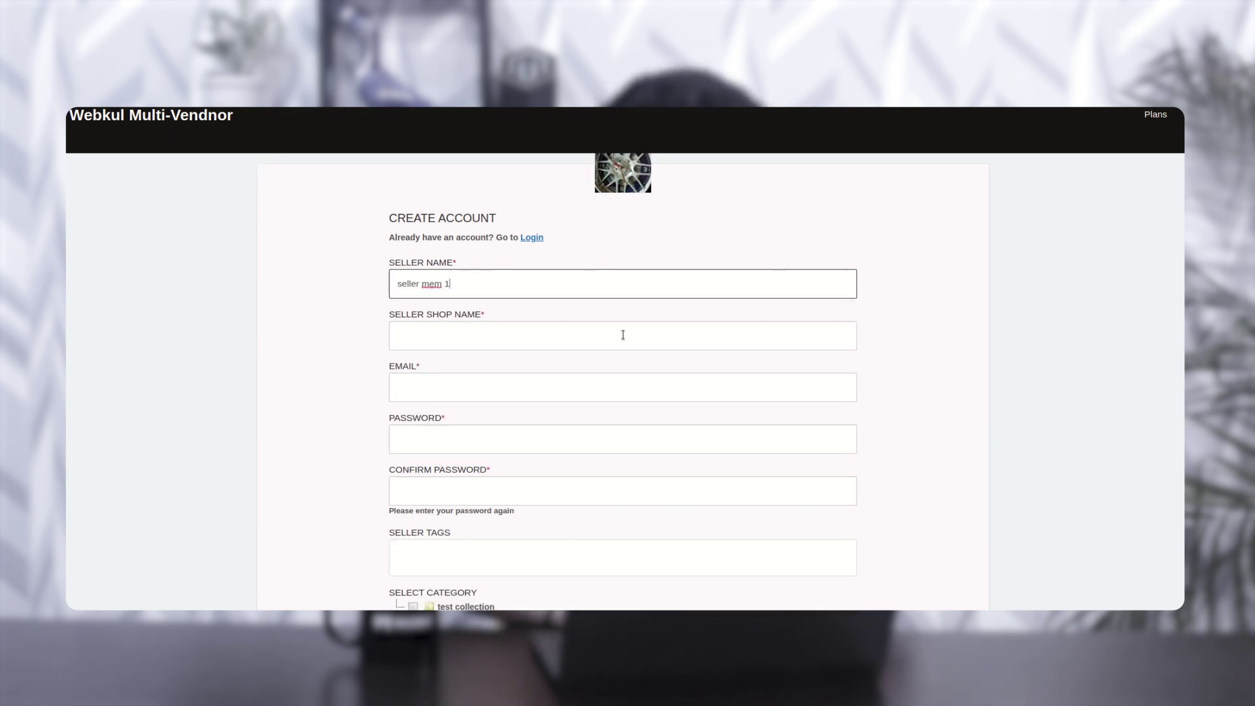
click(611, 334)
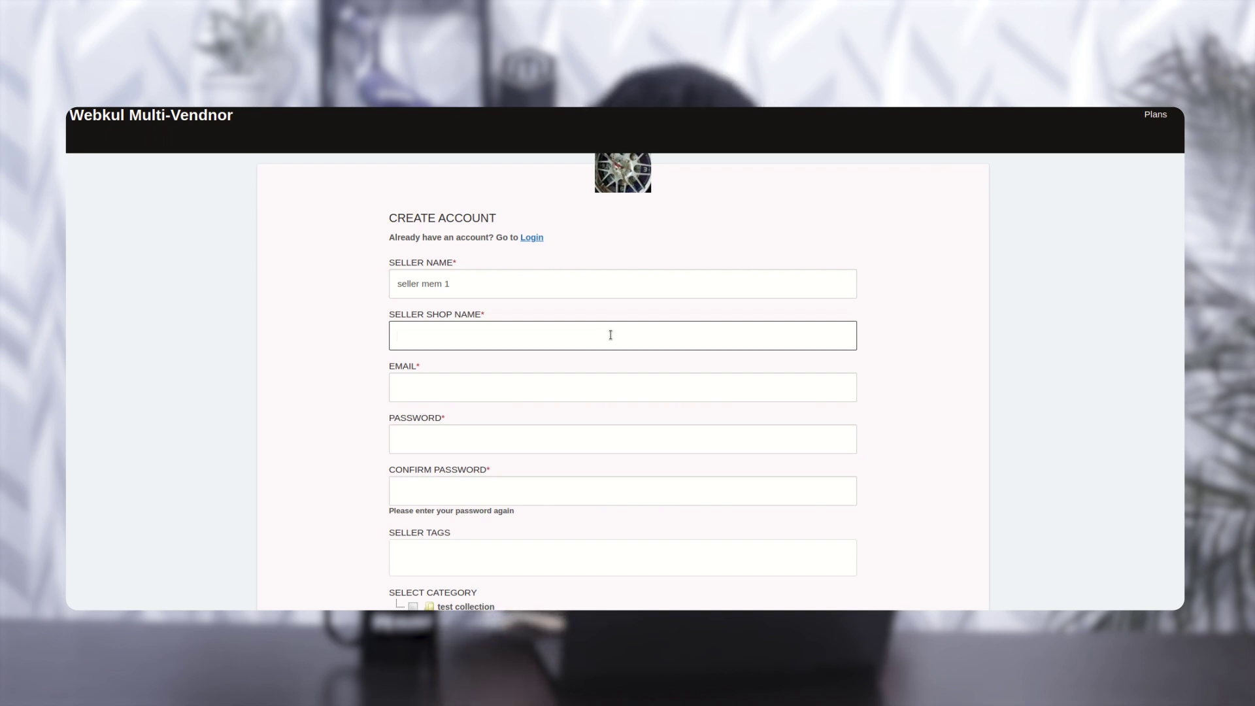
text(freesh)
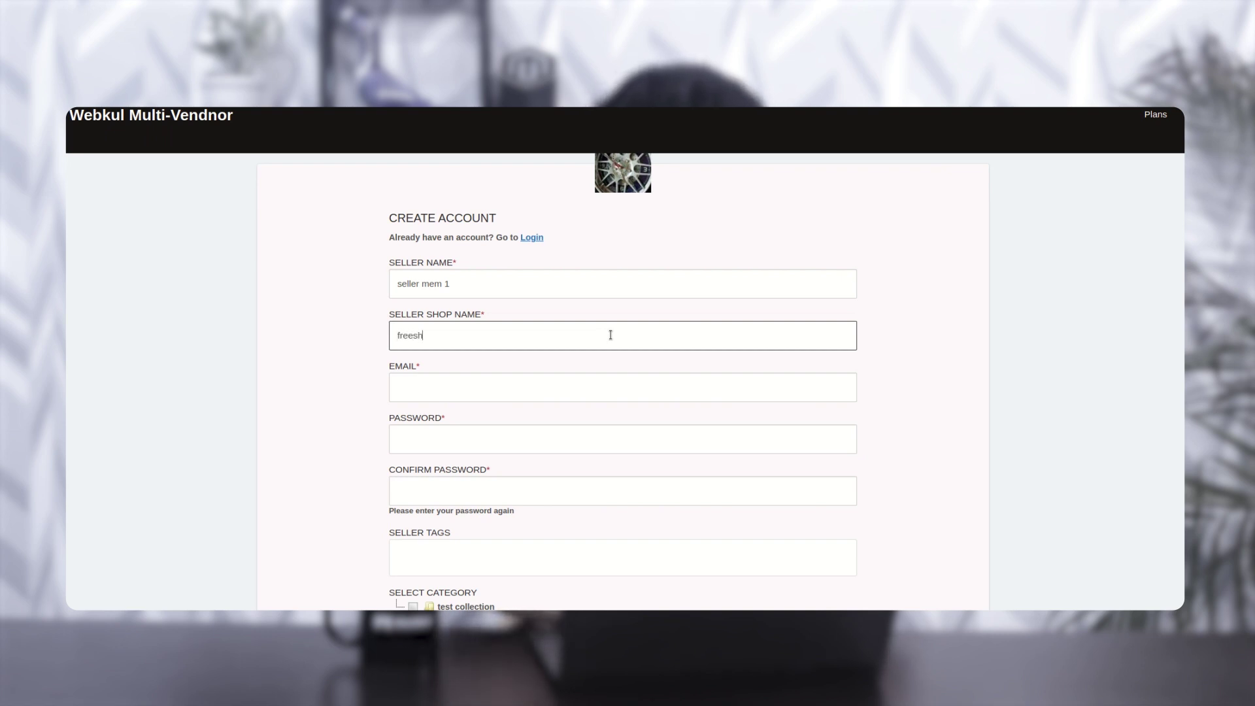
text(op)
Step: Fill in the seller's e-mail address, the account password and its confirmation
scroll(610, 336, down, 1)
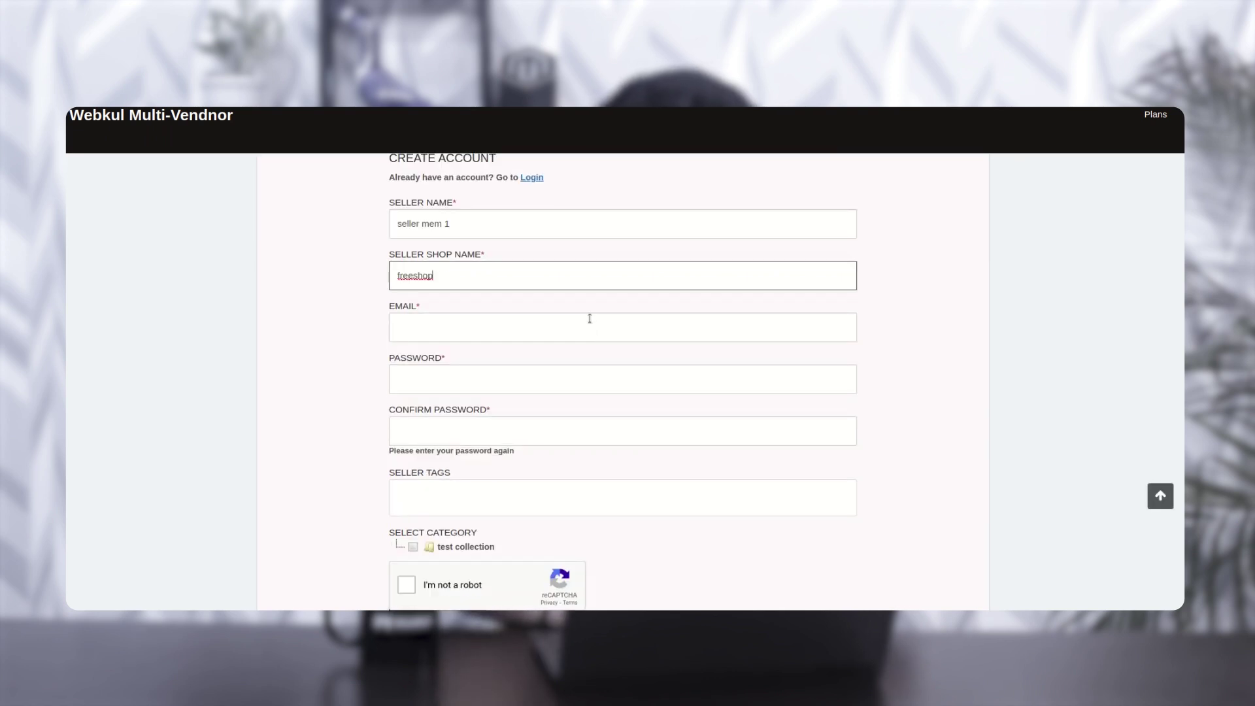
click(590, 319)
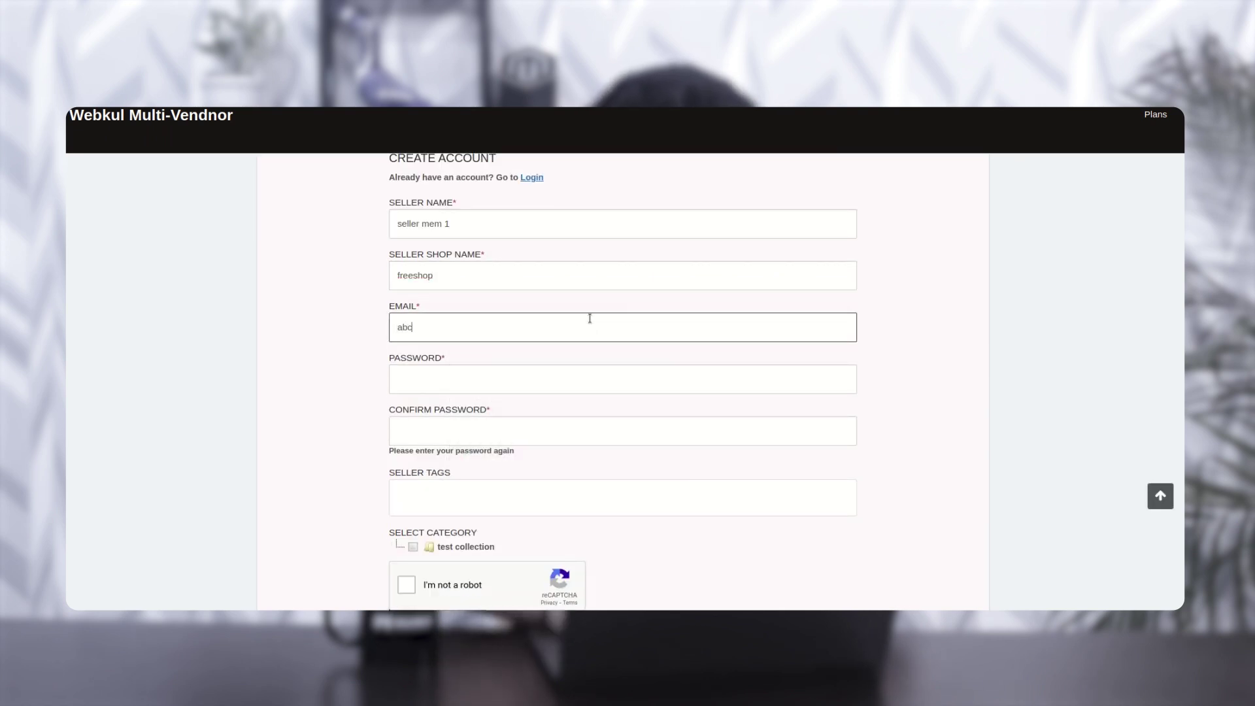
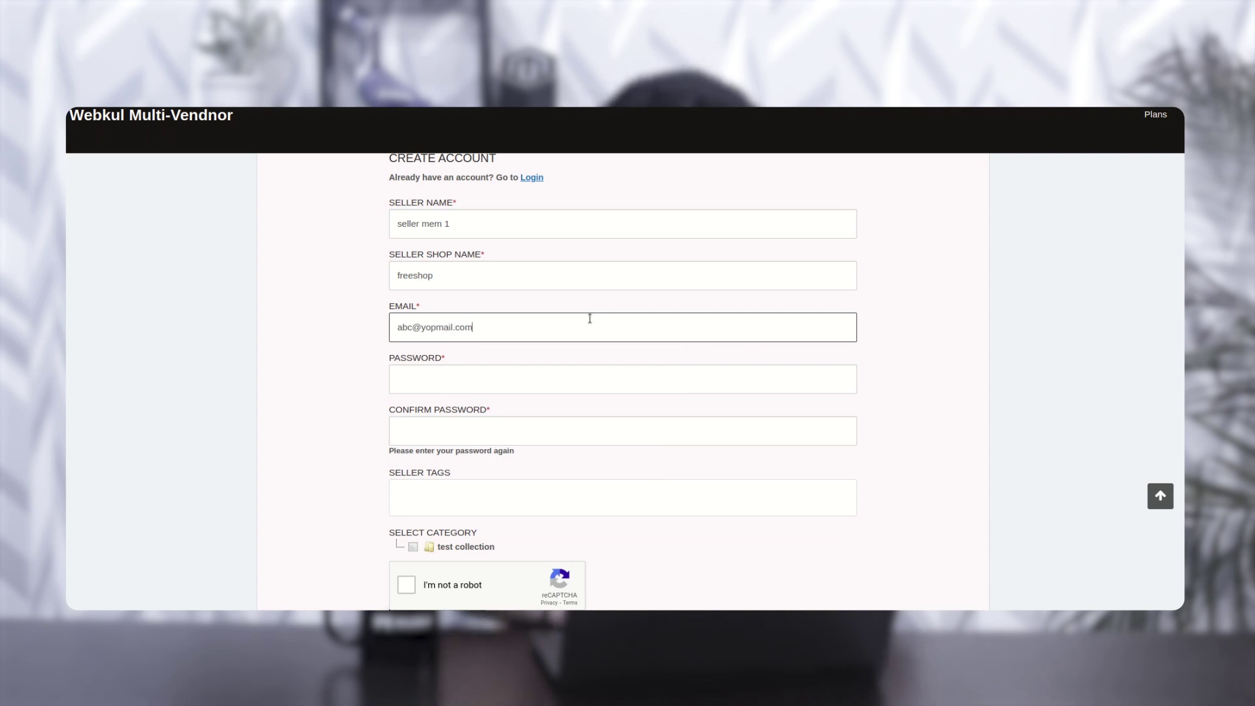
scroll(590, 318, down, 1)
click(562, 330)
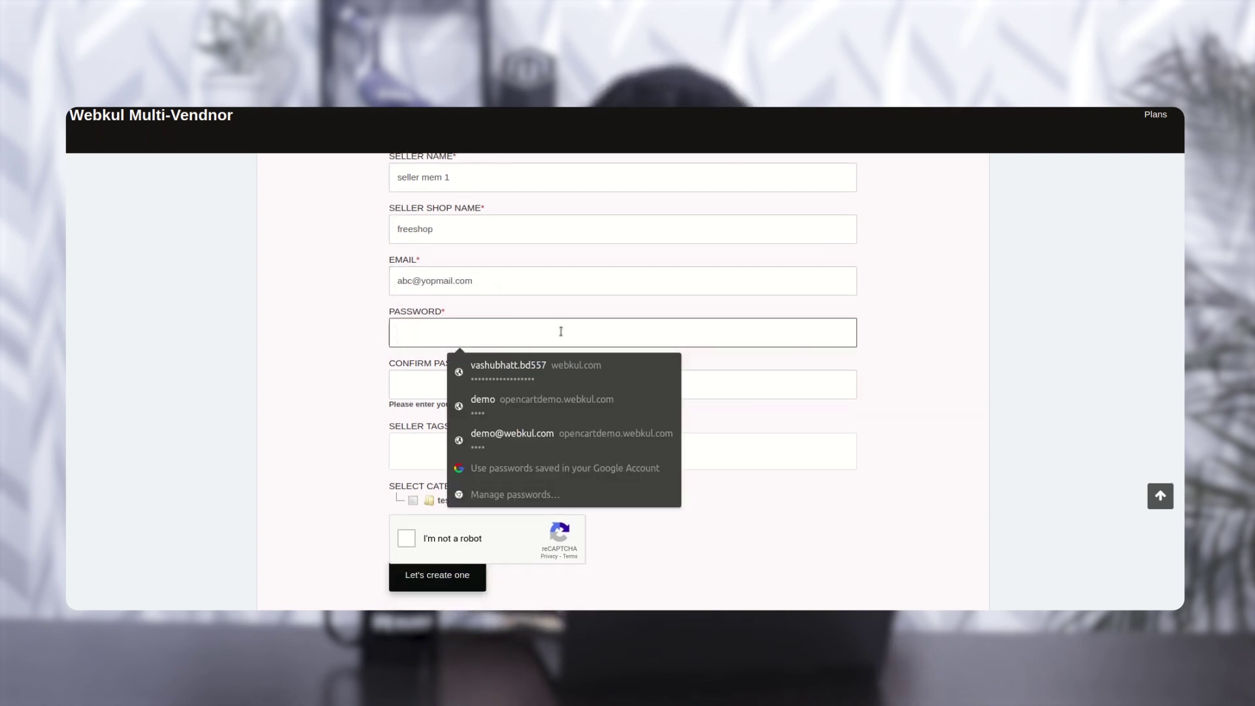
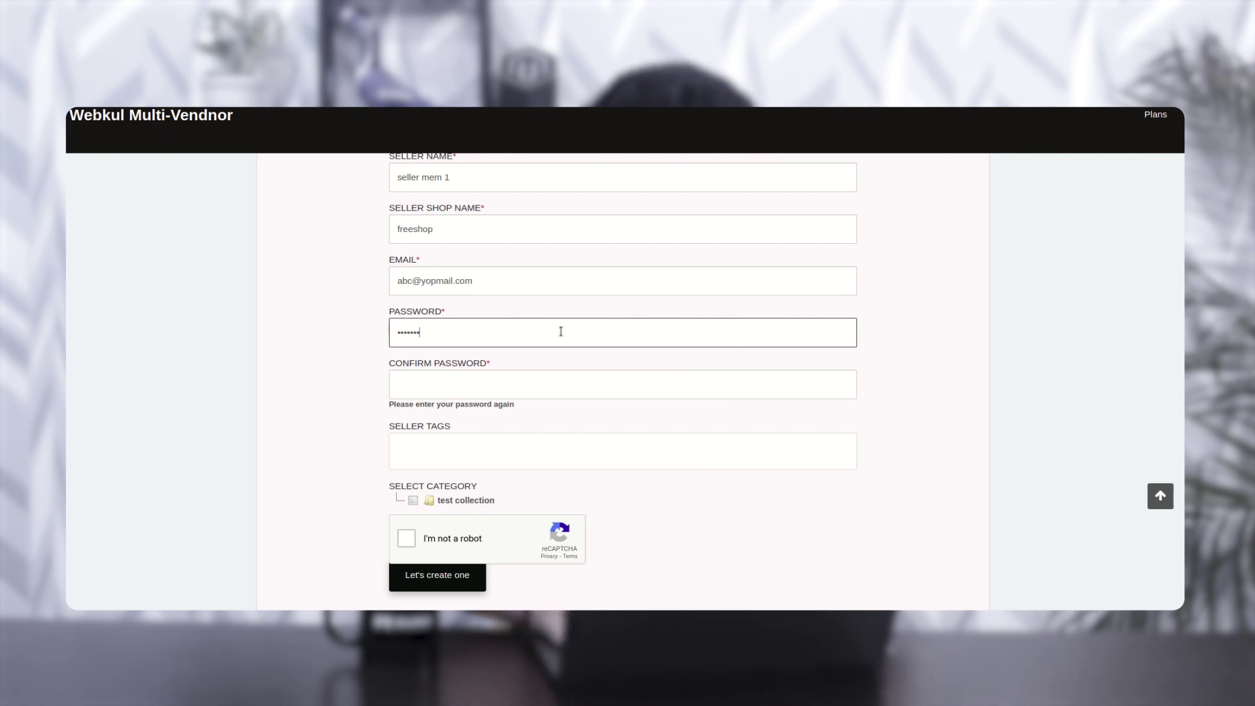
click(550, 381)
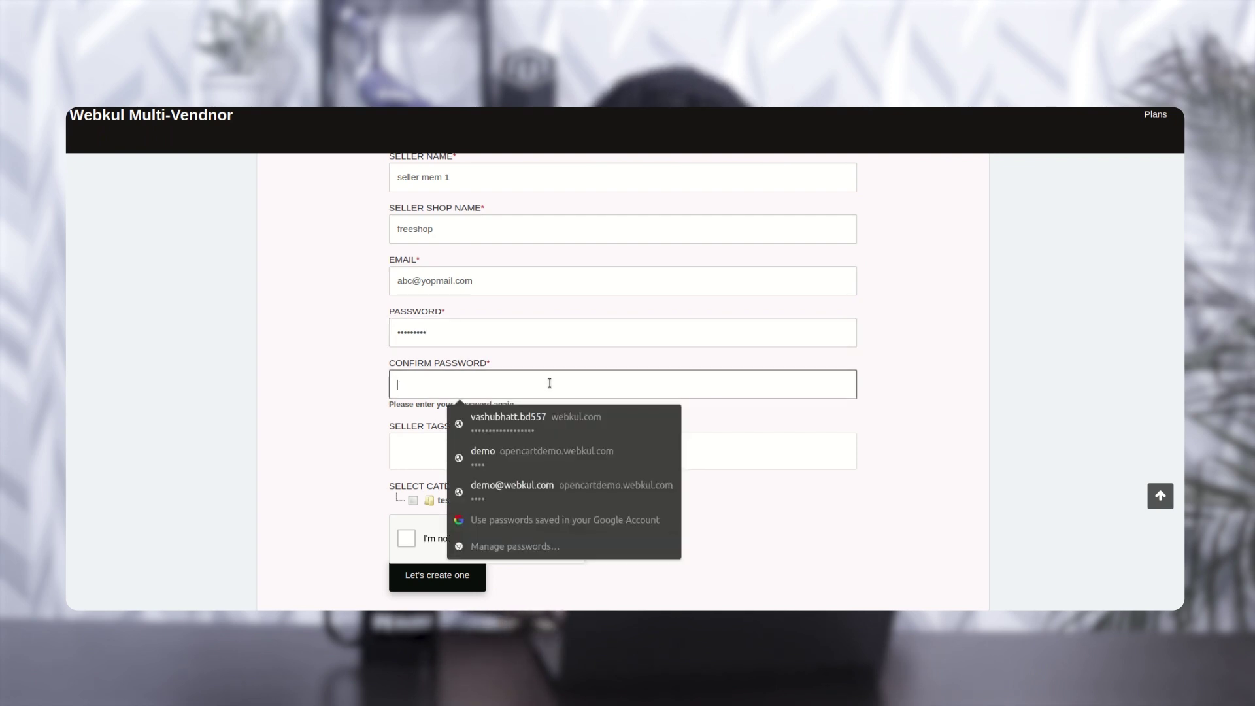
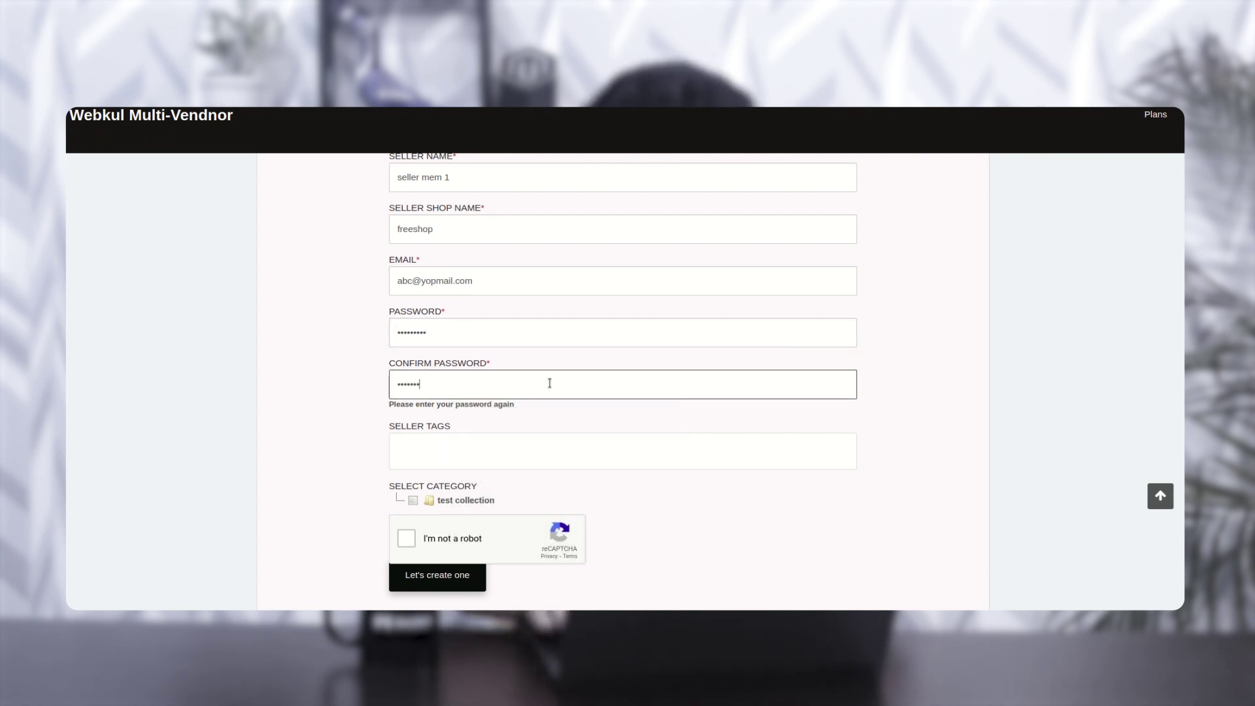
scroll(549, 383, down, 1)
click(458, 433)
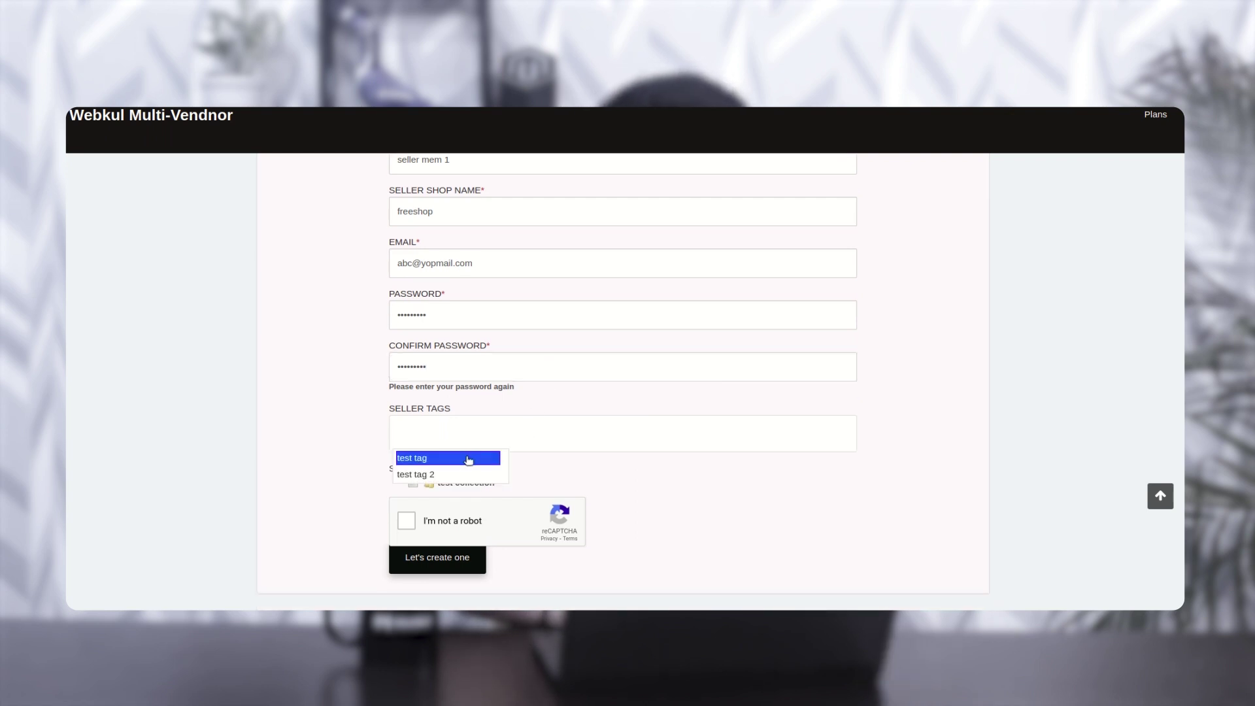
Step: Give the seller the 'test tag' tag and 'test collection' category, pass reCAPTCHA, and register
click(418, 456)
click(412, 484)
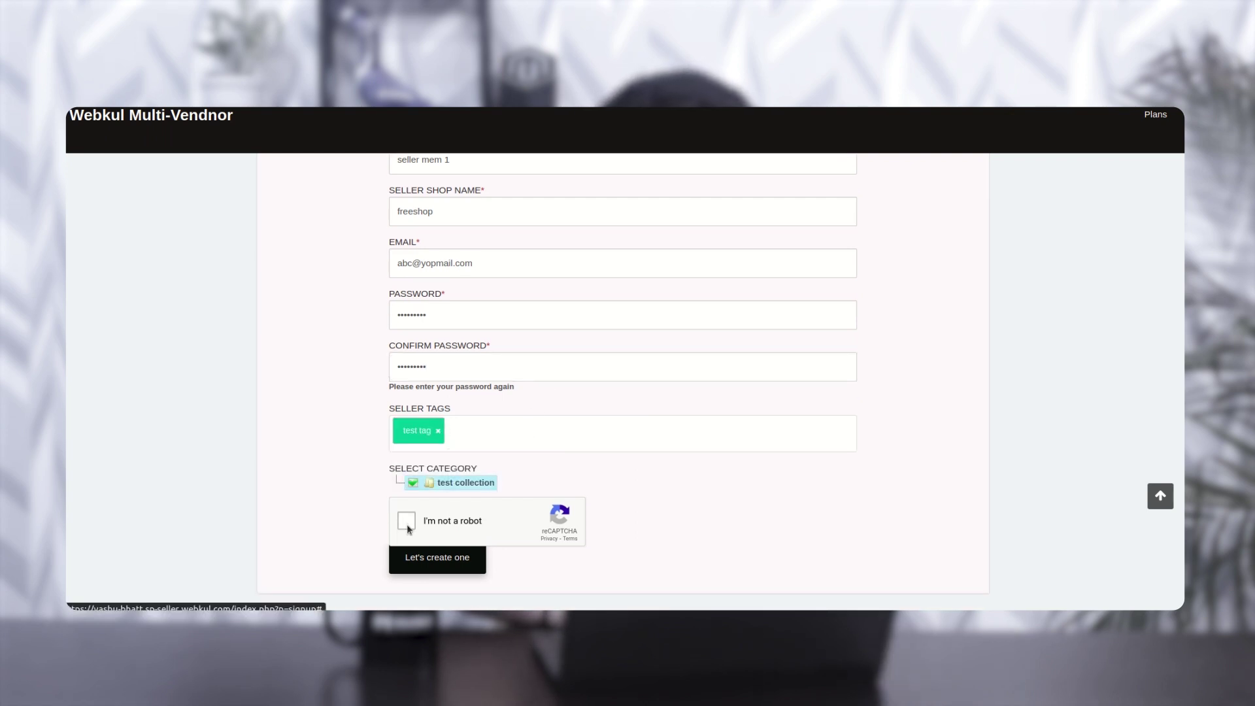
click(407, 520)
click(463, 562)
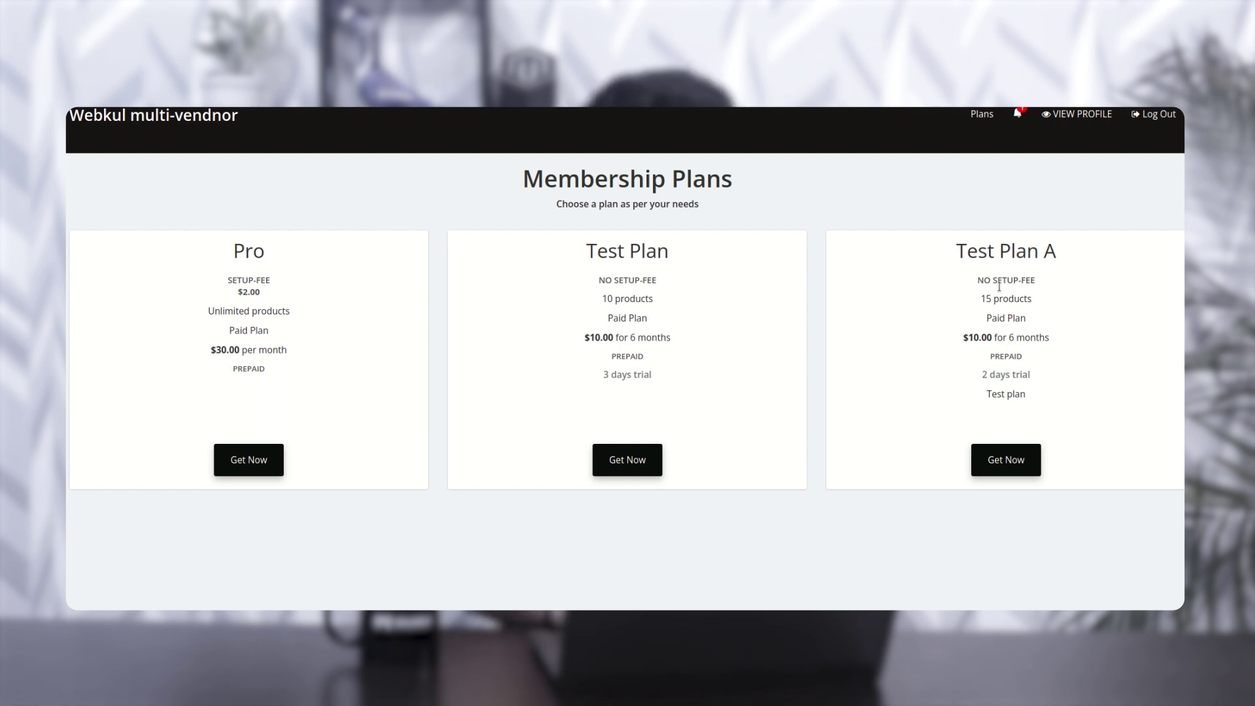
Step: Subscribe the seller to Test Plan A, then return to the Plans page from the dashboard
click(998, 465)
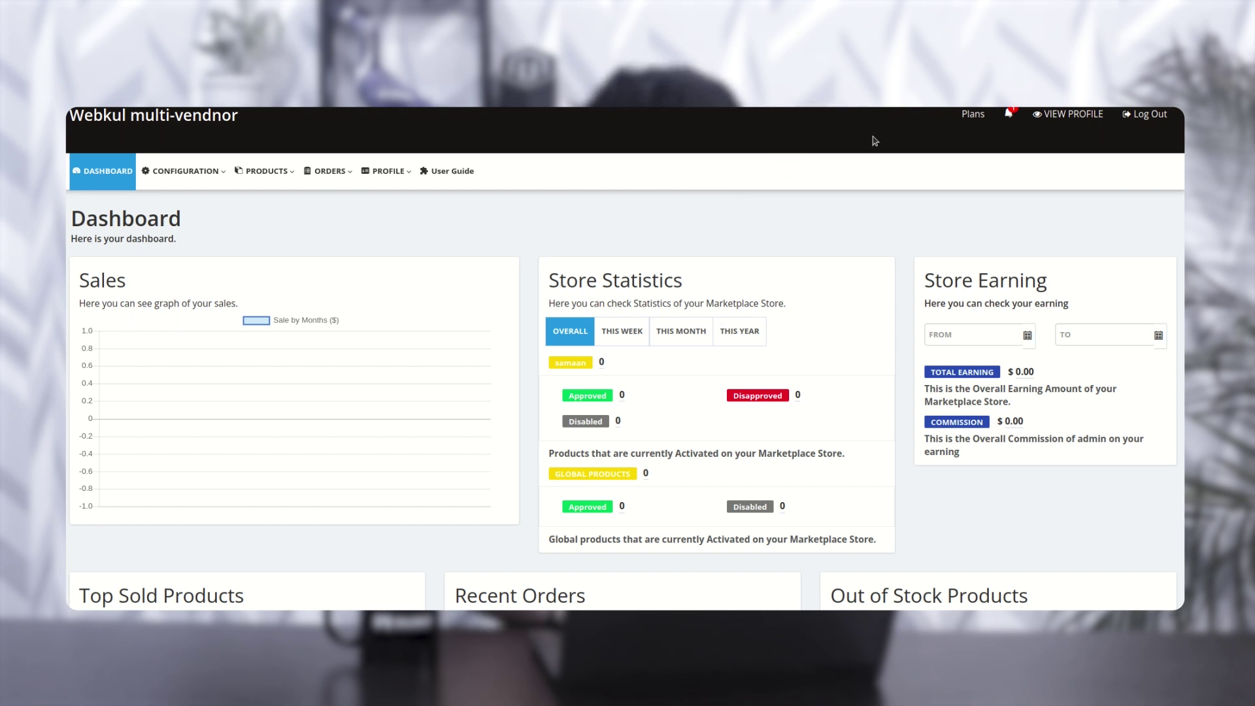
click(974, 117)
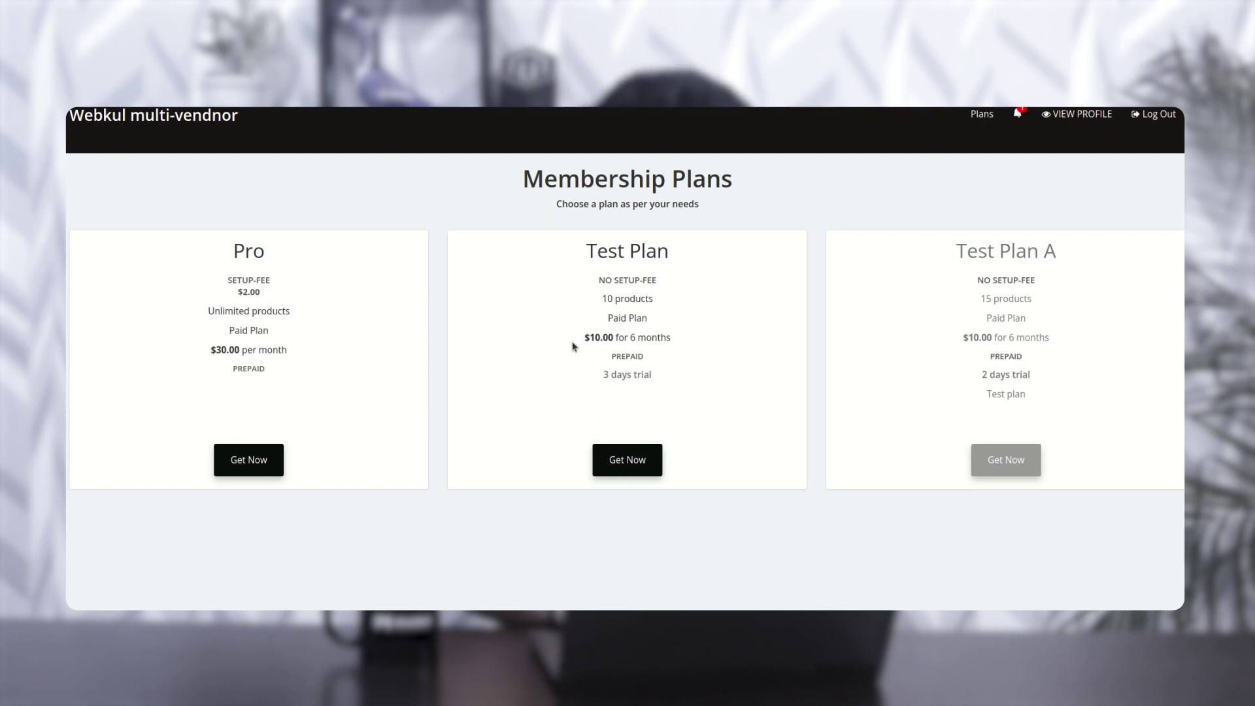